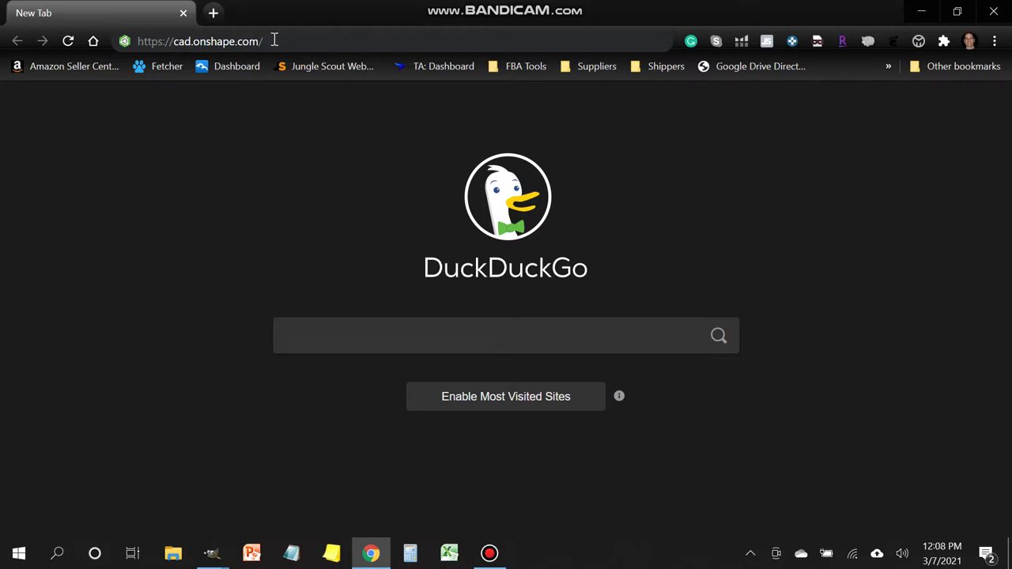
Open the Onshape site at cad.onshape.com.
{"action": "left_click", "coordinate": [275, 40]}
{"action": "key", "text": "Return"}
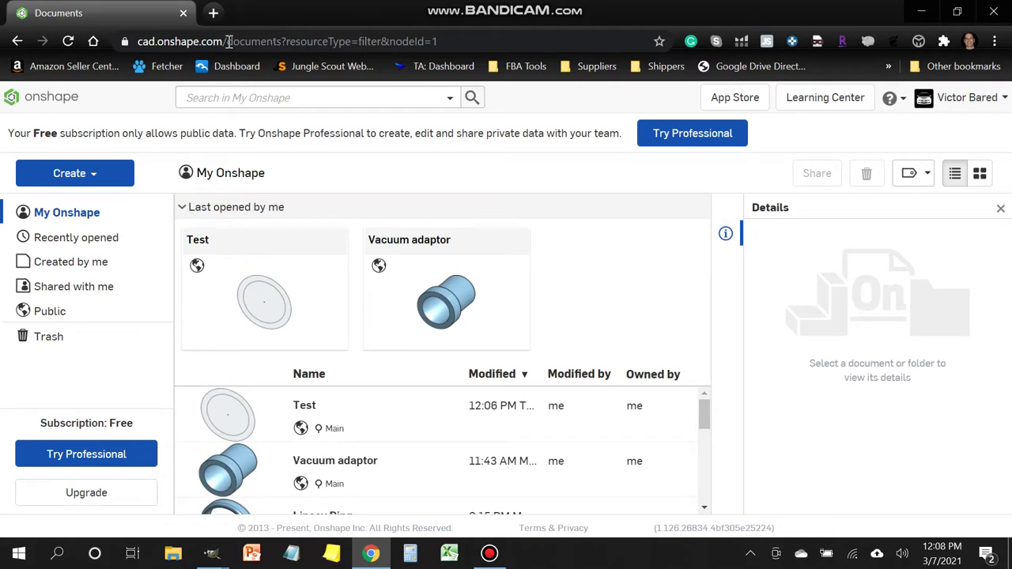
Sign out of the Onshape account and sign back in with the saved credentials.
{"action": "left_click", "coordinate": [965, 104]}
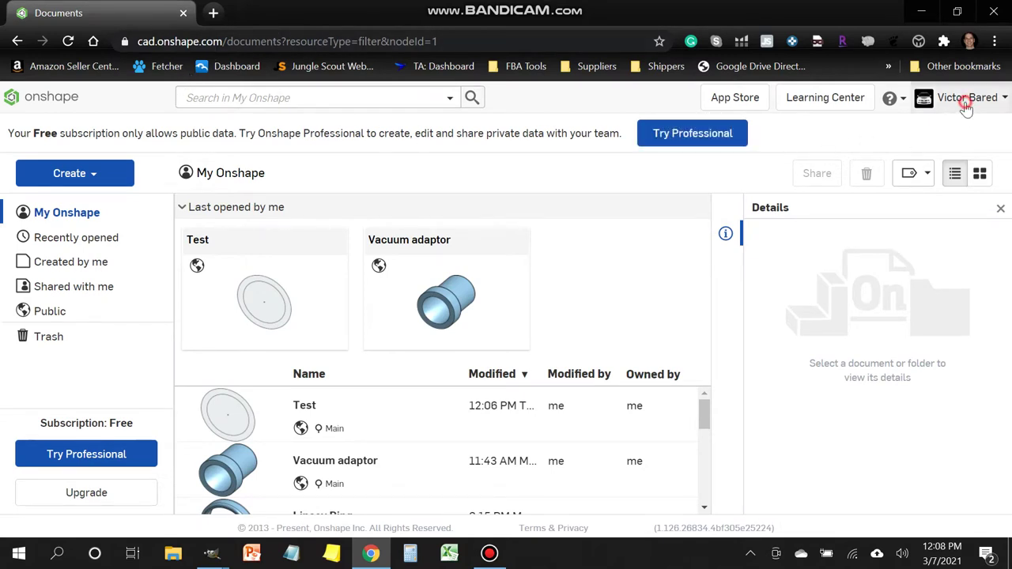
{"action": "left_click", "coordinate": [931, 188]}
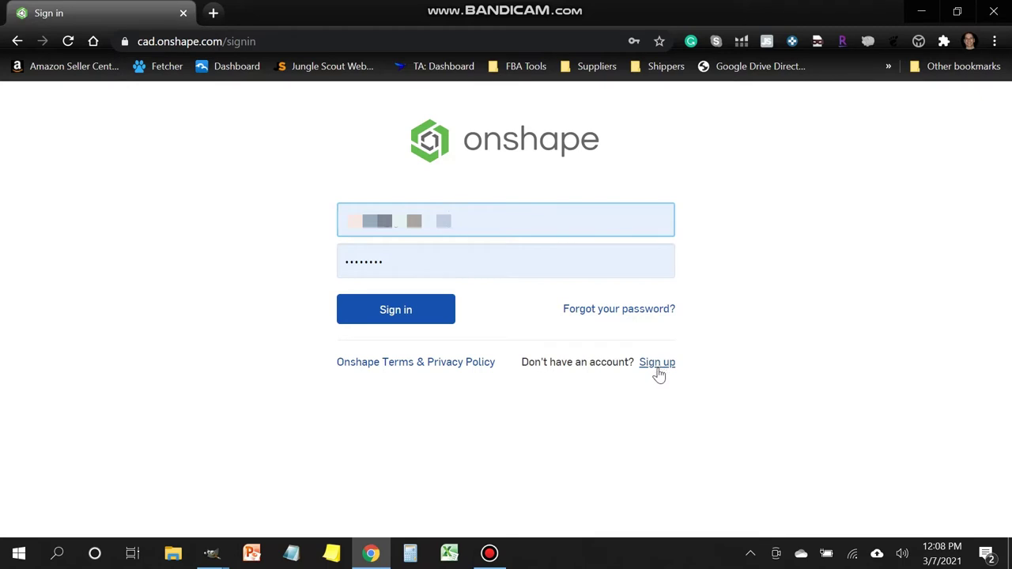
{"action": "left_click", "coordinate": [419, 315]}
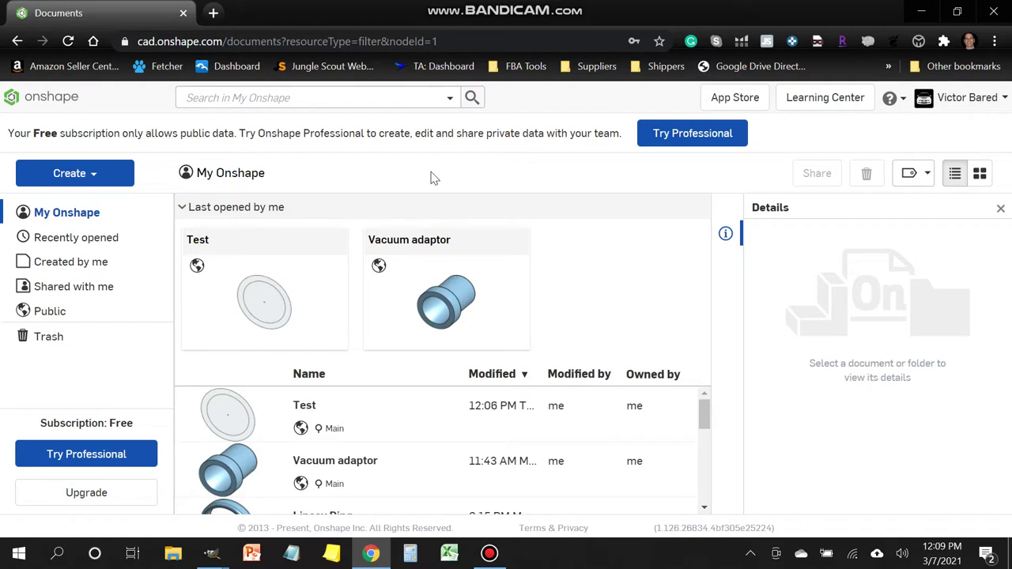
Create a new public document named Internet Test.
{"action": "left_click", "coordinate": [80, 180]}
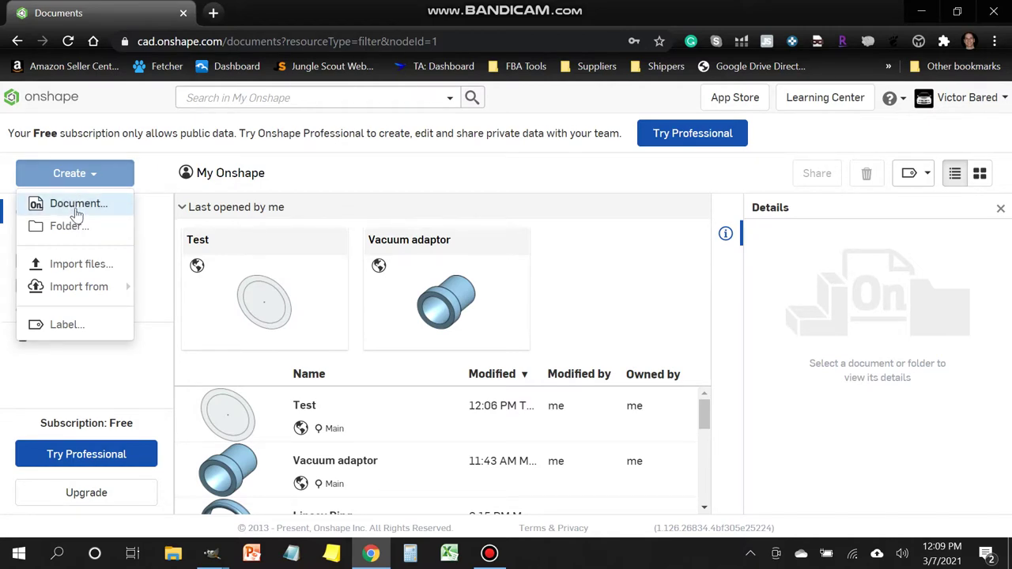
{"action": "left_click", "coordinate": [76, 207]}
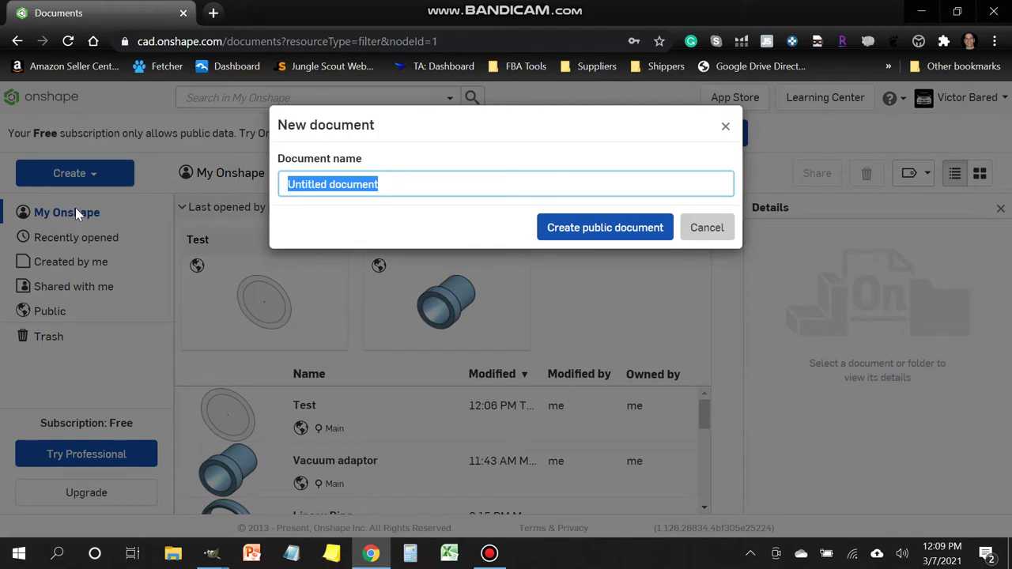
{"action": "type", "text": "Internet Test"}
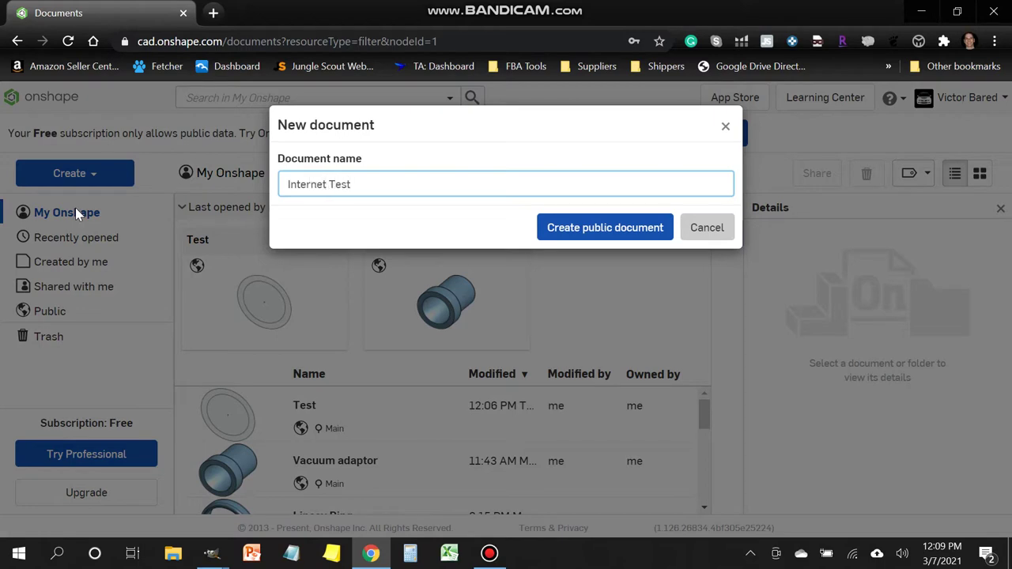
{"action": "left_click", "coordinate": [615, 238]}
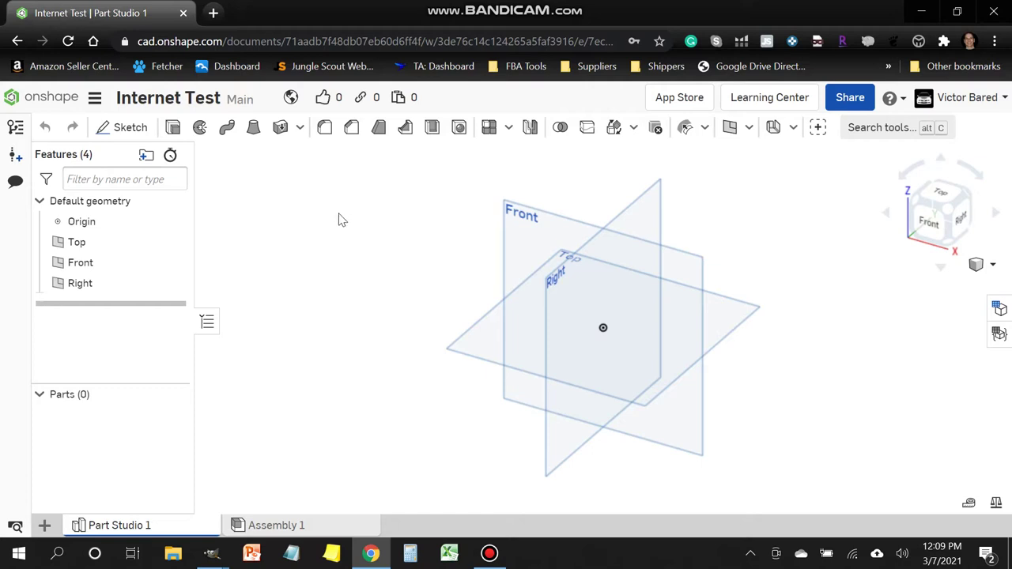
Set the workspace's default length unit to Millimeter and accept the unit settings.
{"action": "left_click", "coordinate": [95, 101]}
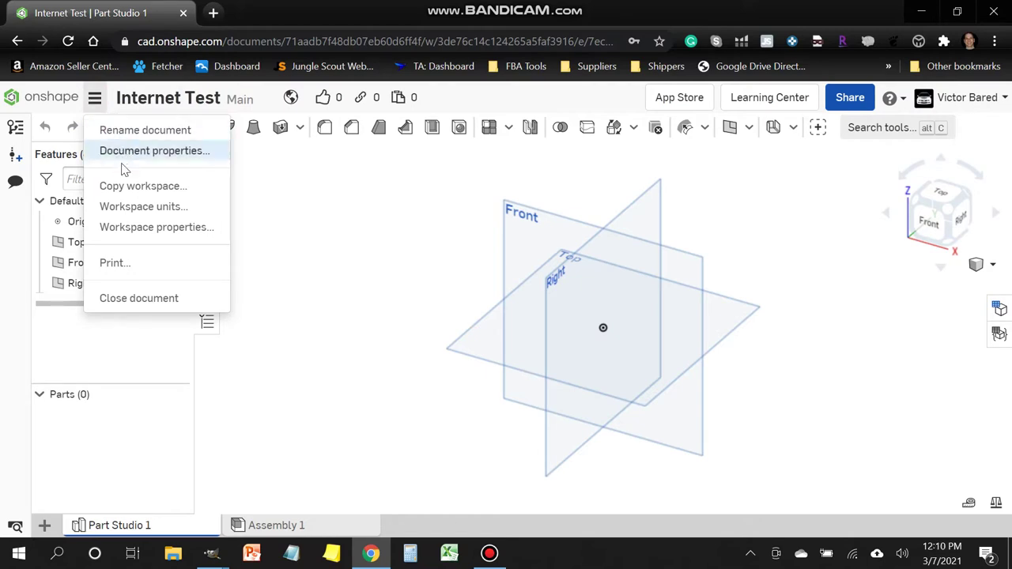
{"action": "left_click", "coordinate": [124, 207]}
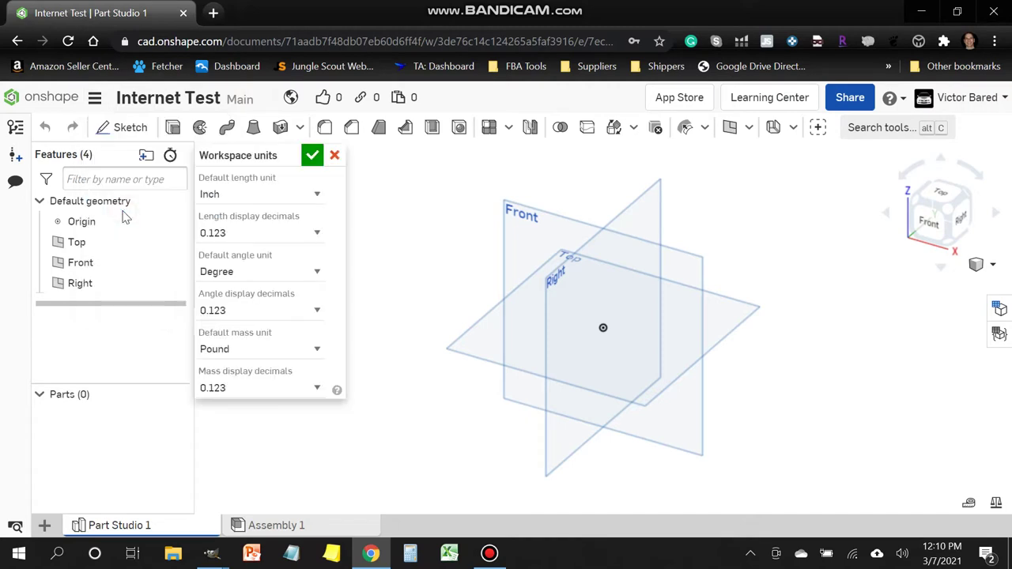
{"action": "left_click", "coordinate": [307, 198]}
{"action": "left_click", "coordinate": [266, 319]}
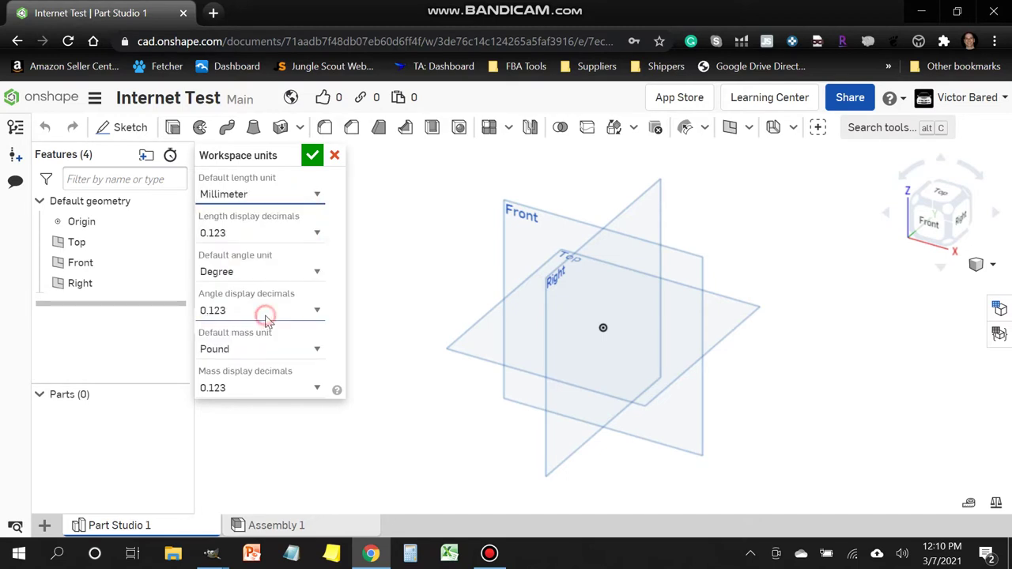
{"action": "left_click", "coordinate": [312, 156]}
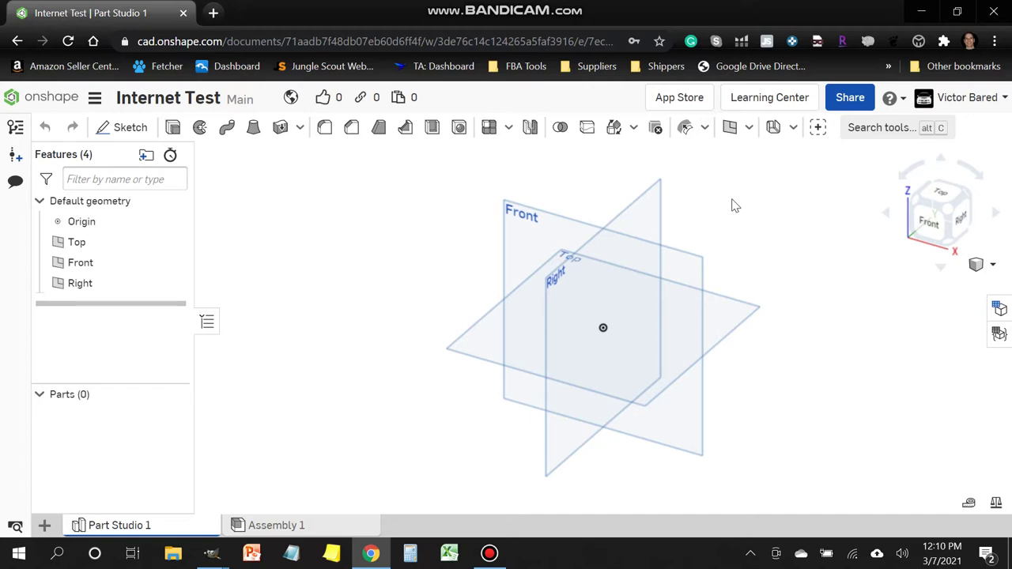
Start a new sketch on the Front plane and switch to the front view.
{"action": "left_click", "coordinate": [124, 131]}
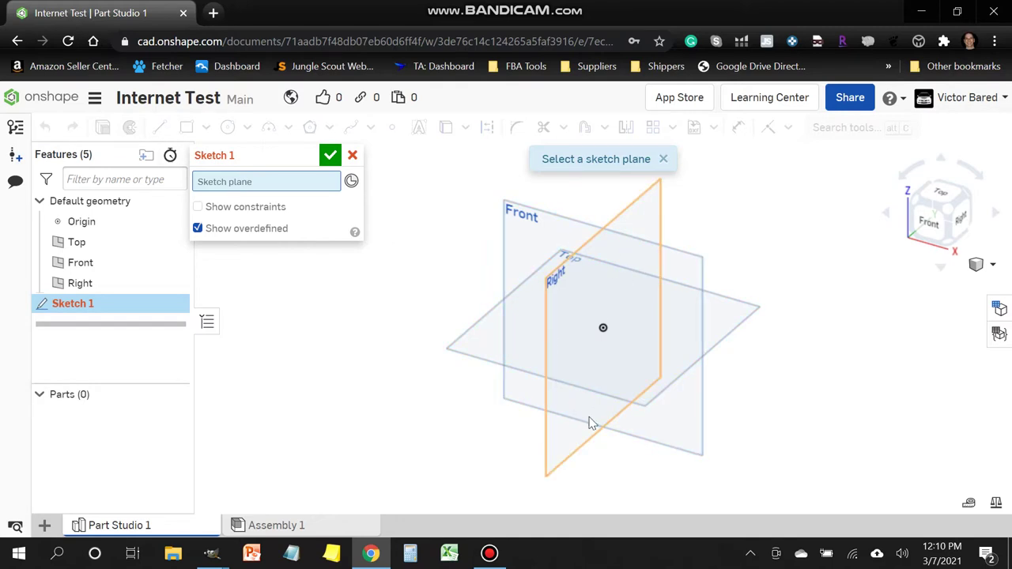
{"action": "left_click", "coordinate": [522, 238]}
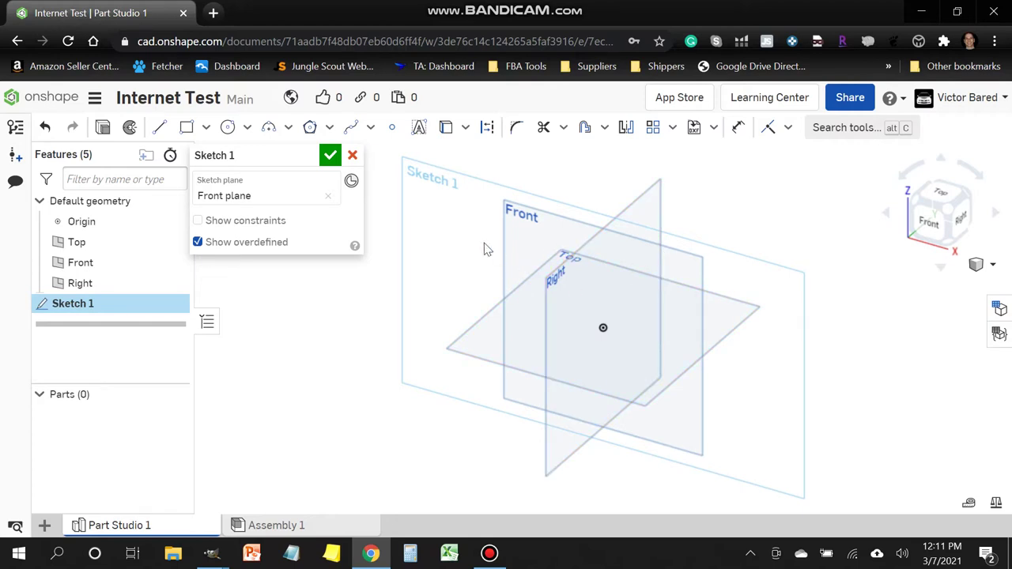
{"action": "left_click", "coordinate": [933, 227]}
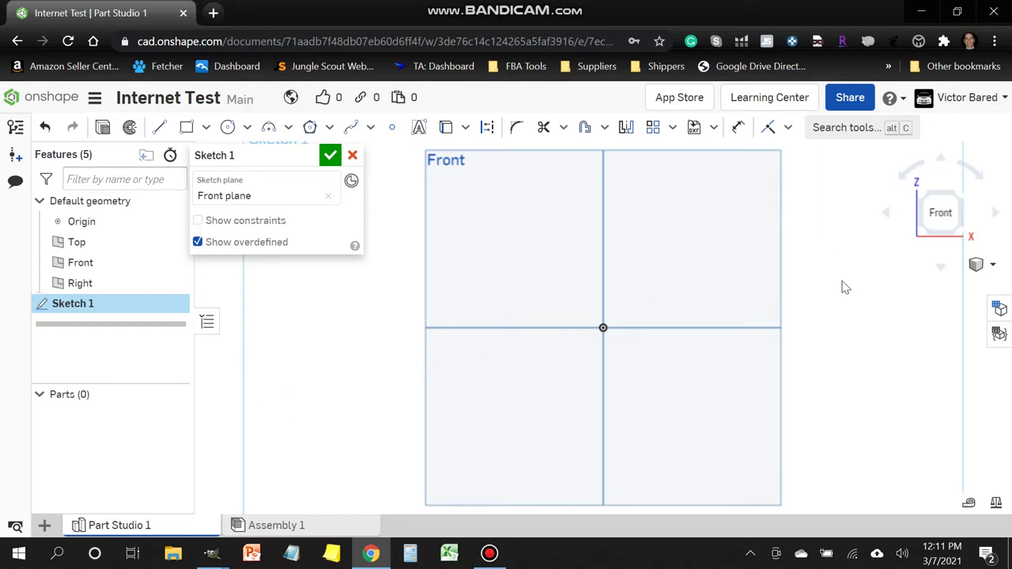
{"action": "scroll", "coordinate": [853, 278], "scroll_direction": "down", "scroll_amount": 1}
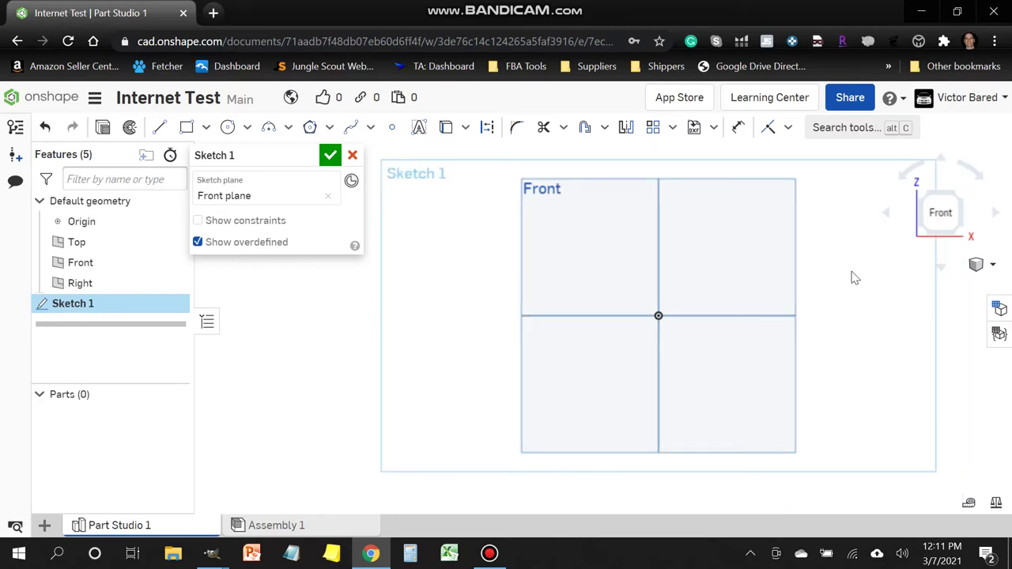
{"action": "scroll", "coordinate": [852, 278], "scroll_direction": "down", "scroll_amount": 1}
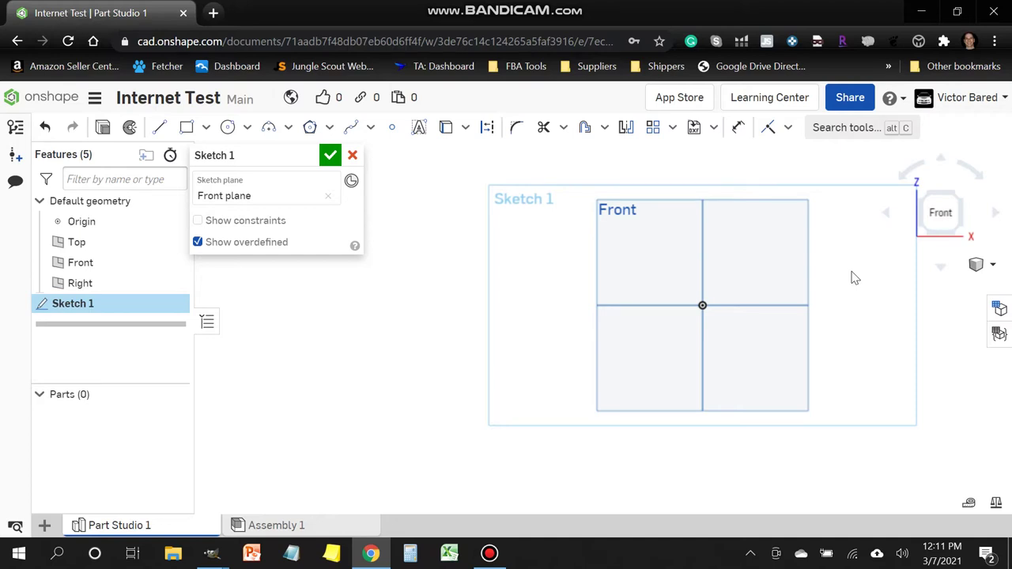
{"action": "scroll", "coordinate": [853, 279], "scroll_direction": "up", "scroll_amount": 3}
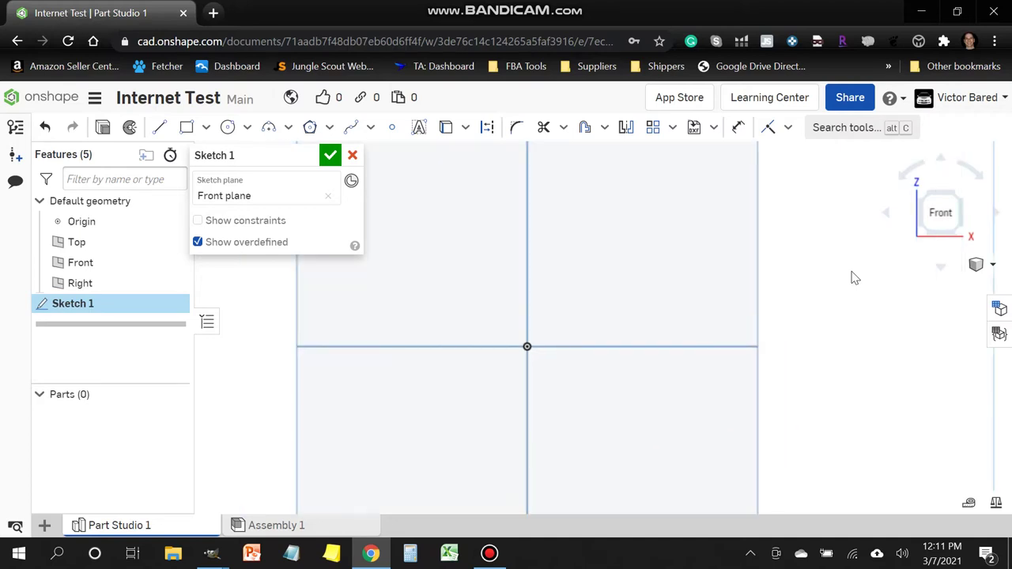
{"action": "scroll", "coordinate": [853, 278], "scroll_direction": "down", "scroll_amount": 2}
{"action": "scroll", "coordinate": [852, 279], "scroll_direction": "down", "scroll_amount": 1}
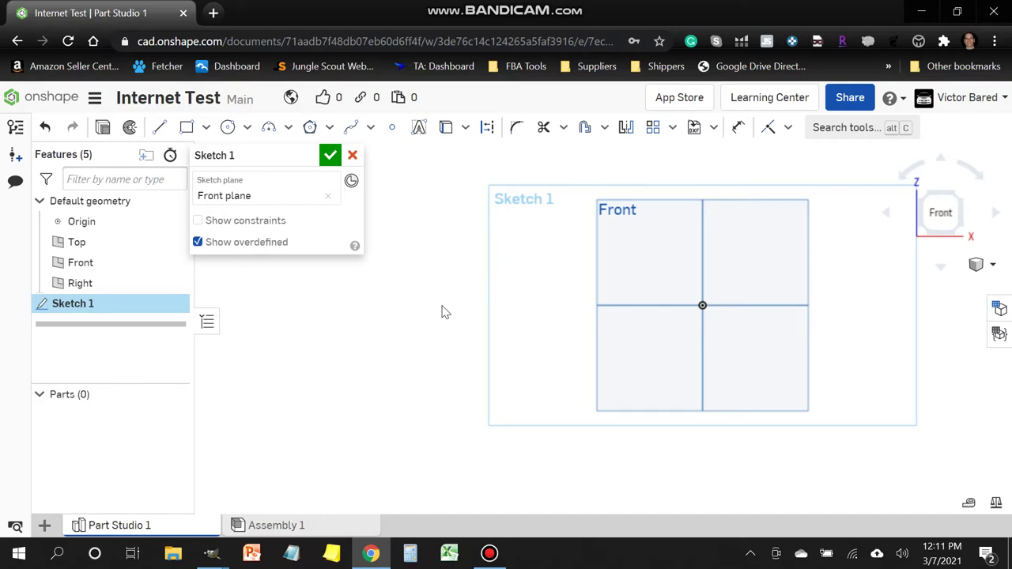
{"action": "mouse_move", "coordinate": [434, 312]}
{"action": "middle_mouse_down"}
{"action": "mouse_move", "coordinate": [344, 319]}
{"action": "mouse_move", "coordinate": [461, 330]}
{"action": "mouse_move", "coordinate": [443, 244]}
{"action": "mouse_move", "coordinate": [399, 311]}
{"action": "mouse_move", "coordinate": [361, 316]}
{"action": "mouse_move", "coordinate": [355, 327]}
{"action": "middle_mouse_up"}
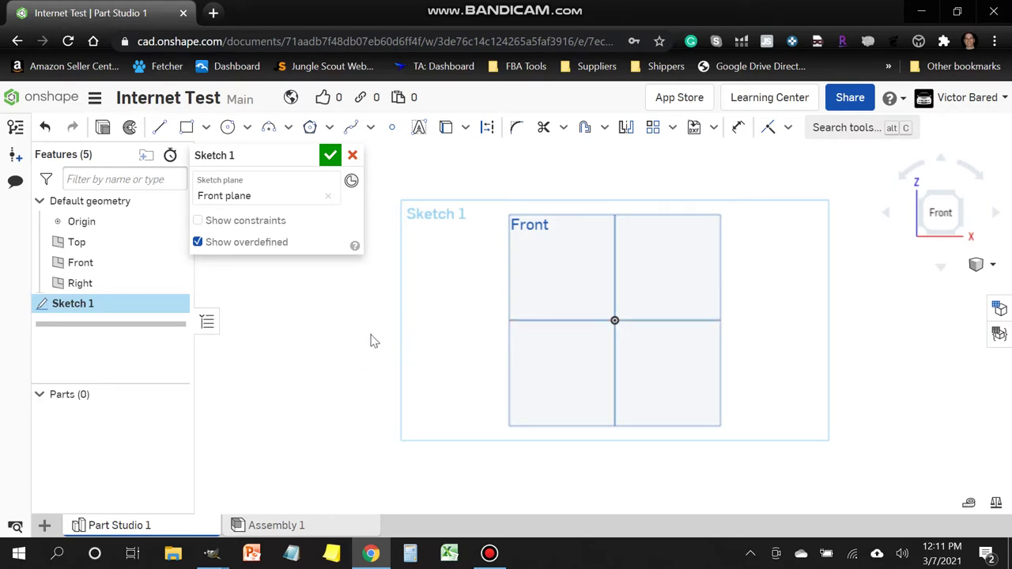
Sketch two concentric center point circles at the origin, the outer about 121 mm and the inner about 95 mm in diameter.
{"action": "left_click", "coordinate": [246, 129]}
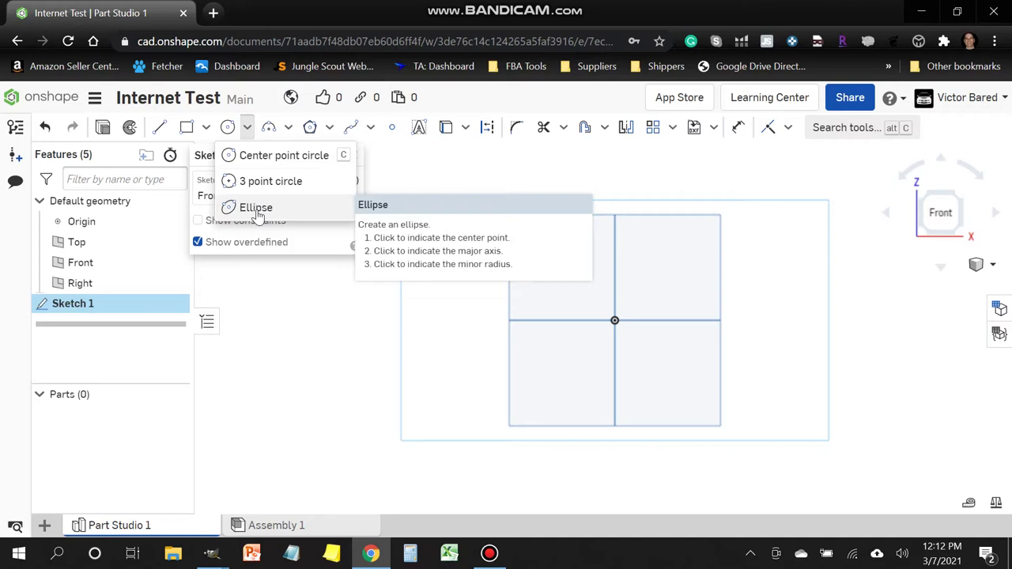
{"action": "left_click", "coordinate": [260, 157]}
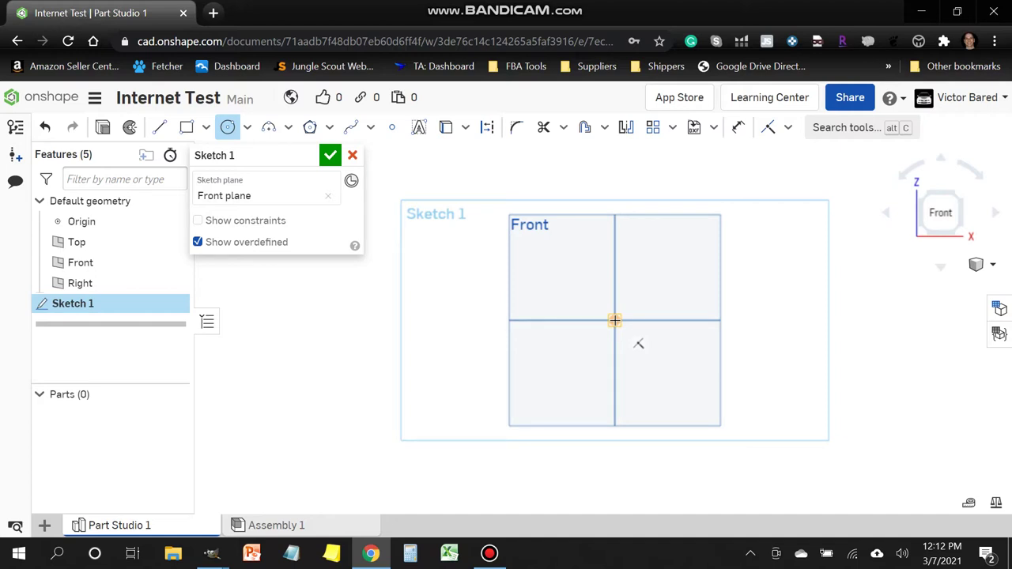
{"action": "left_click", "coordinate": [615, 321]}
{"action": "left_click", "coordinate": [638, 305]}
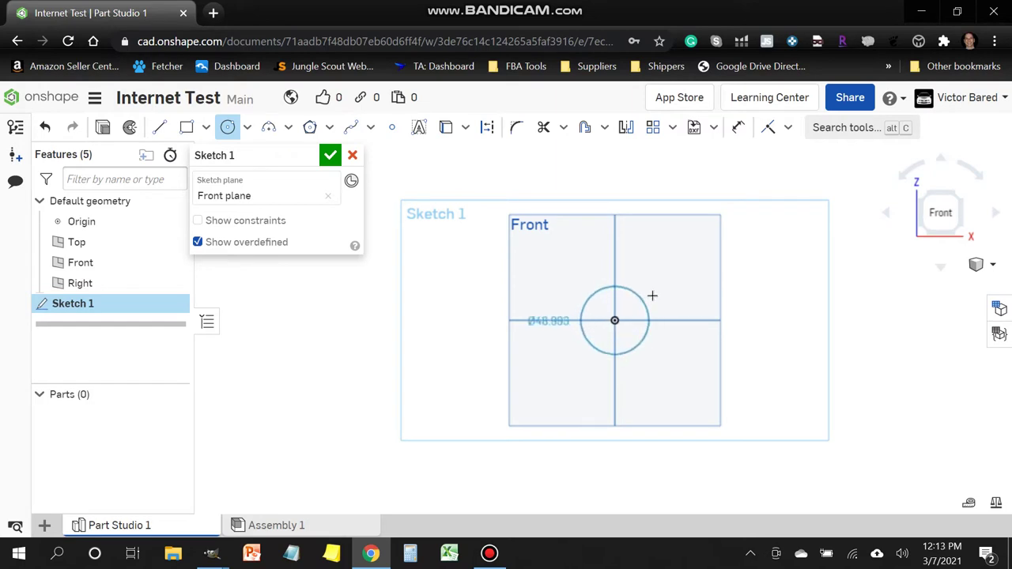
{"action": "left_click", "coordinate": [684, 275]}
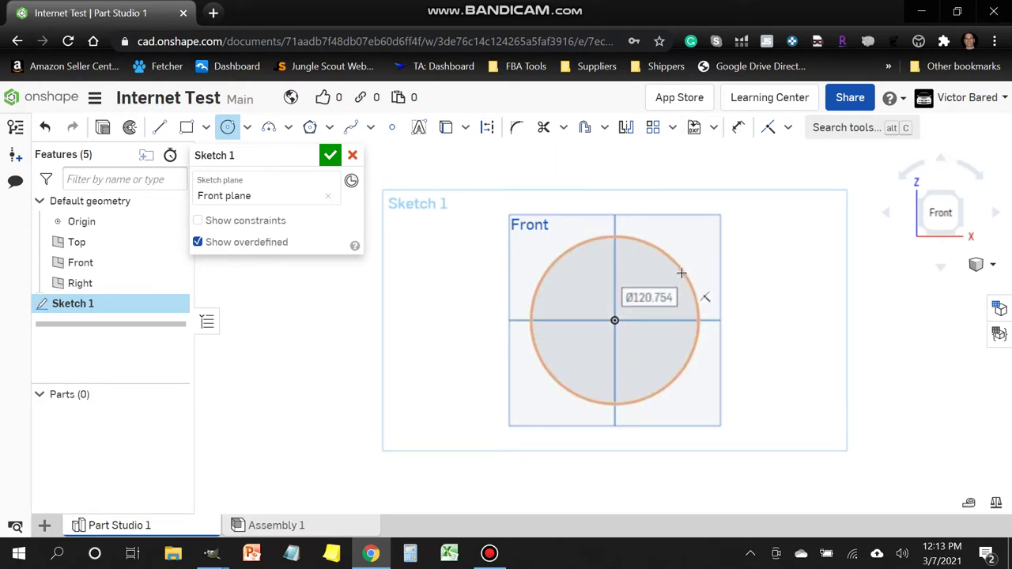
{"action": "left_click", "coordinate": [614, 320]}
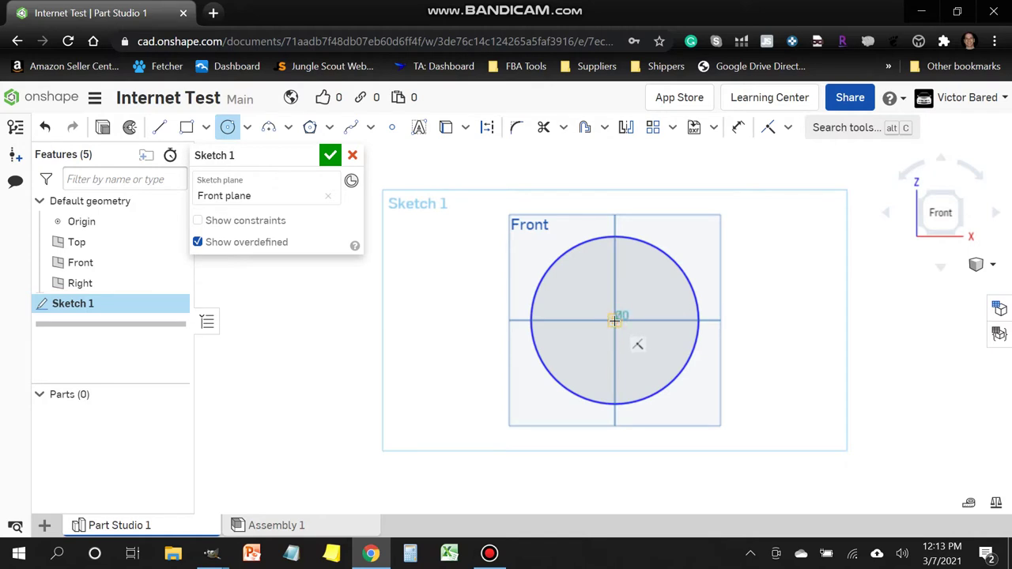
{"action": "left_click", "coordinate": [674, 292]}
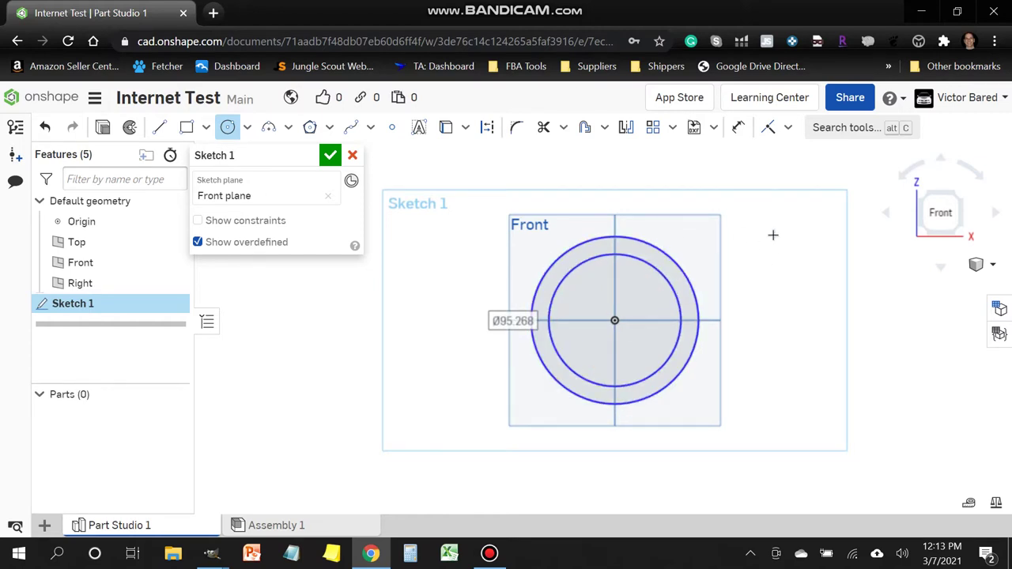
{"action": "left_click", "coordinate": [647, 260]}
{"action": "left_click", "coordinate": [661, 273]}
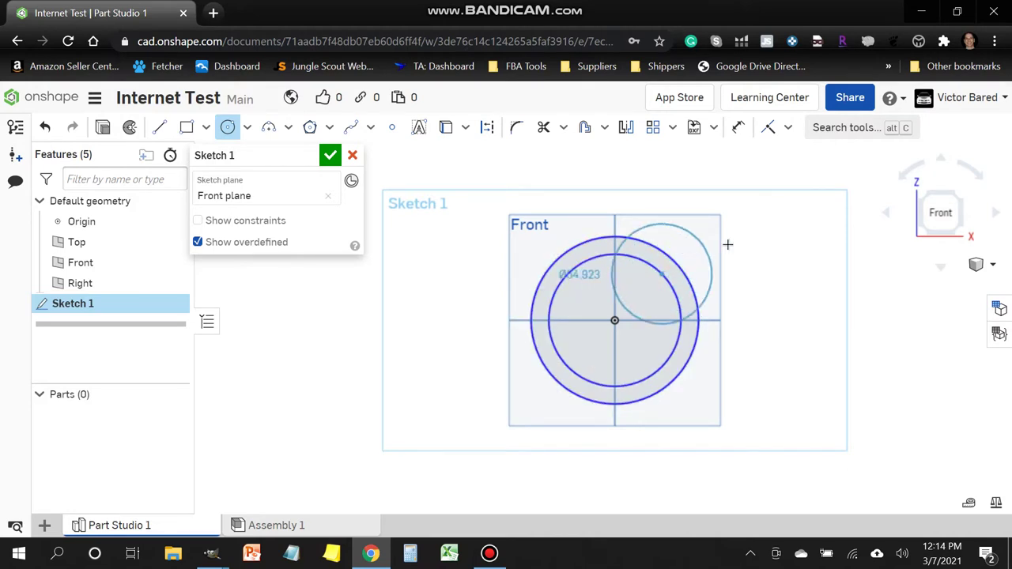
Dimension the inner circle's diameter and set it to 47 mm.
{"action": "left_click", "coordinate": [738, 128]}
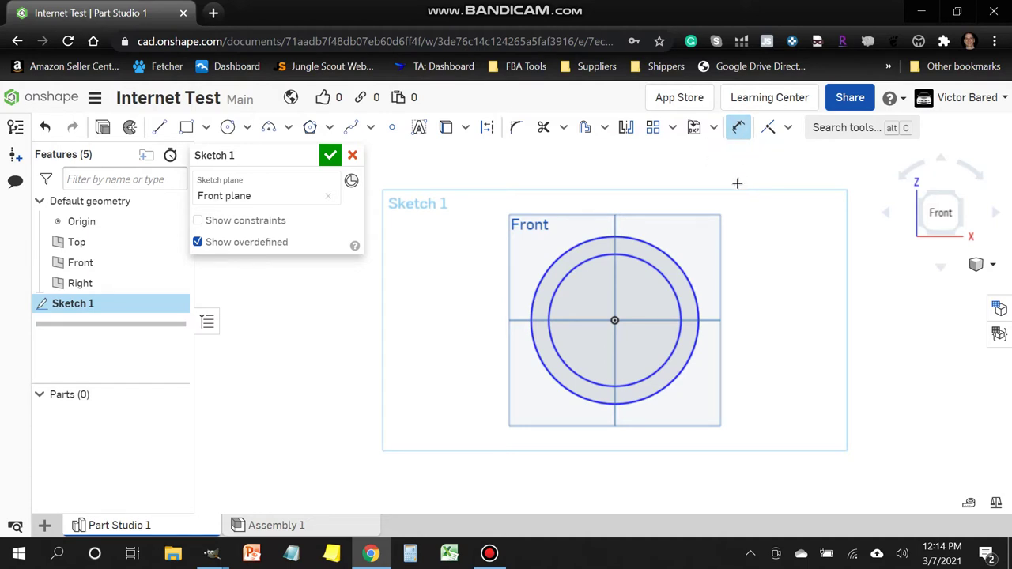
{"action": "left_click", "coordinate": [658, 269]}
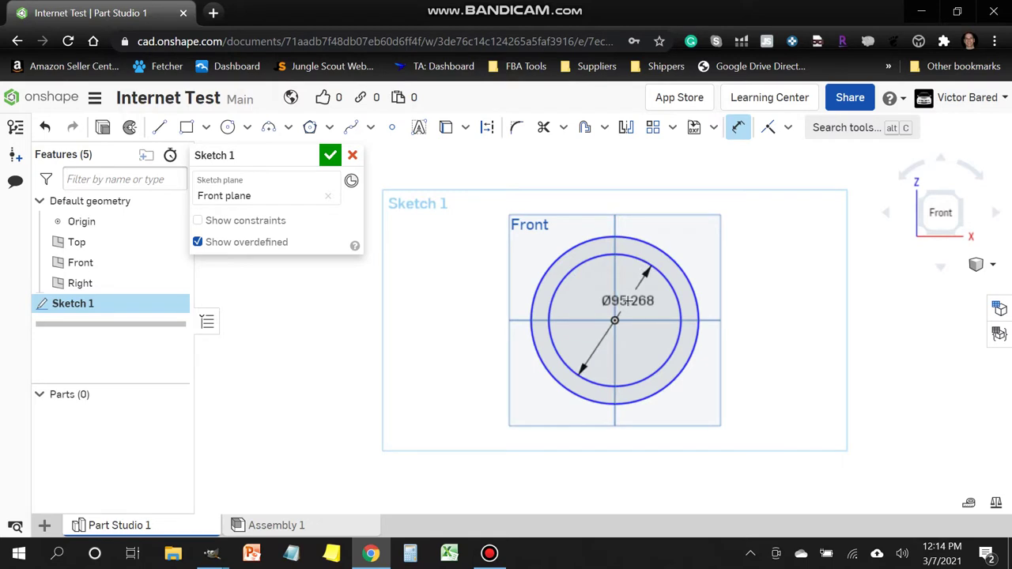
{"action": "left_click", "coordinate": [627, 300]}
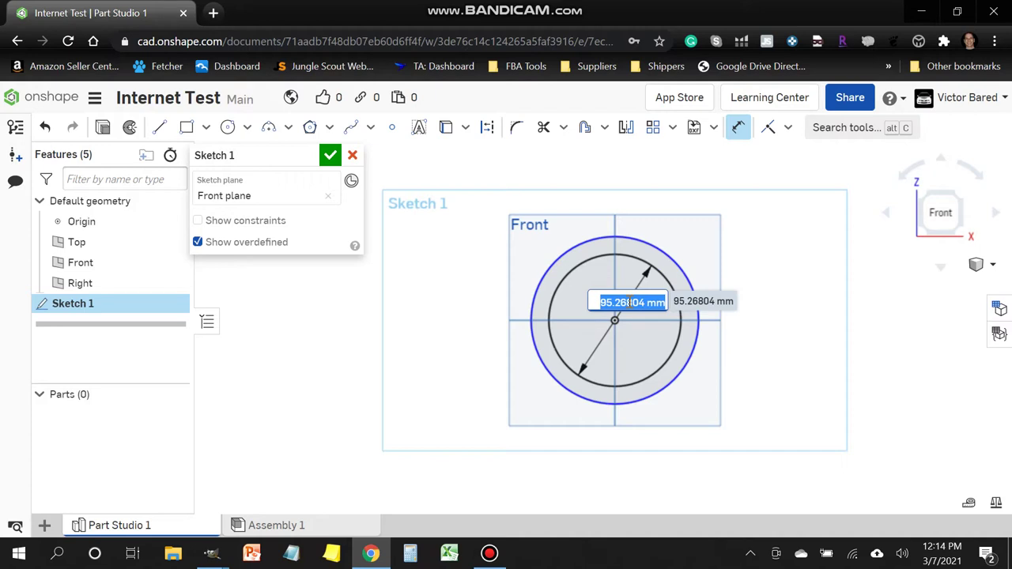
{"action": "key", "text": "BackSpace"}
{"action": "type", "text": "47"}
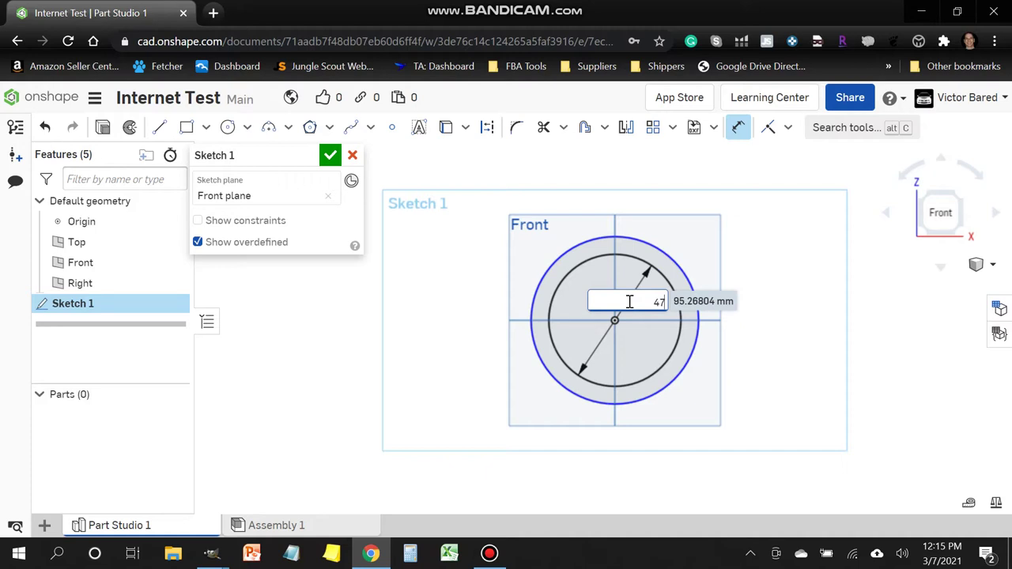
{"action": "key", "text": "Return"}
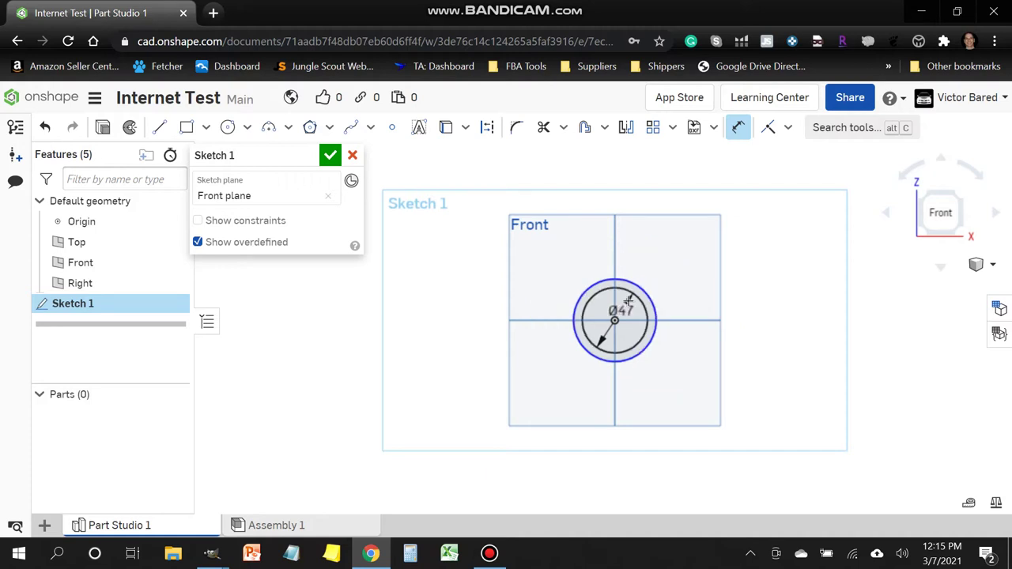
Dimension the outer circle's diameter, set it to 65 mm and finish the sketch.
{"action": "scroll", "coordinate": [656, 355], "scroll_direction": "down", "scroll_amount": 3}
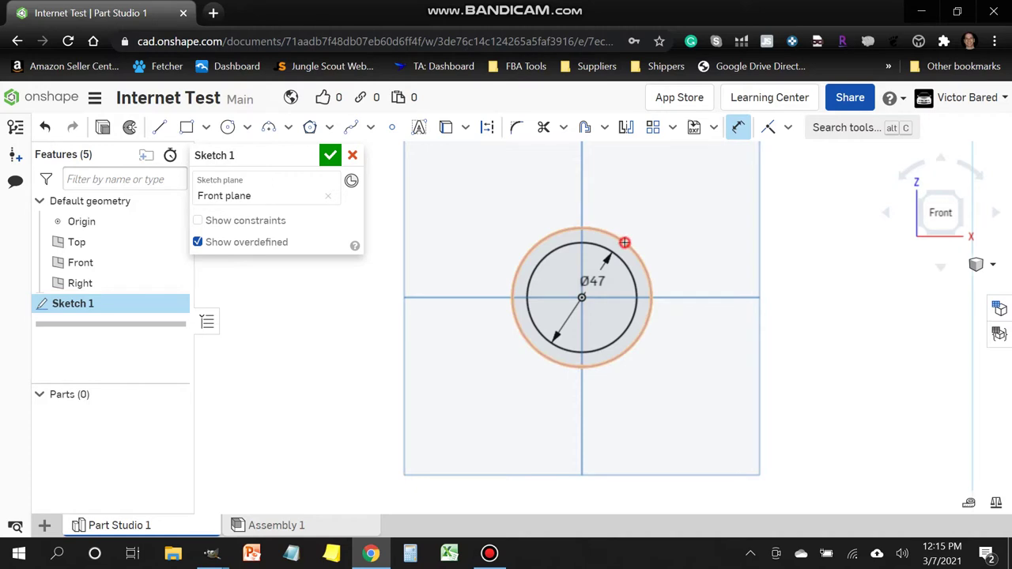
{"action": "left_click", "coordinate": [625, 243]}
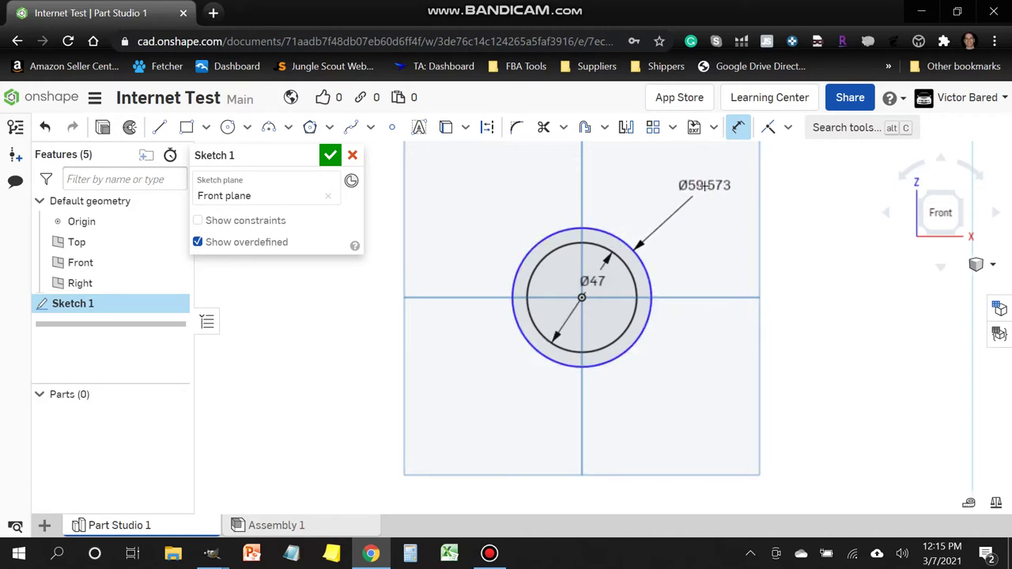
{"action": "left_click", "coordinate": [705, 186]}
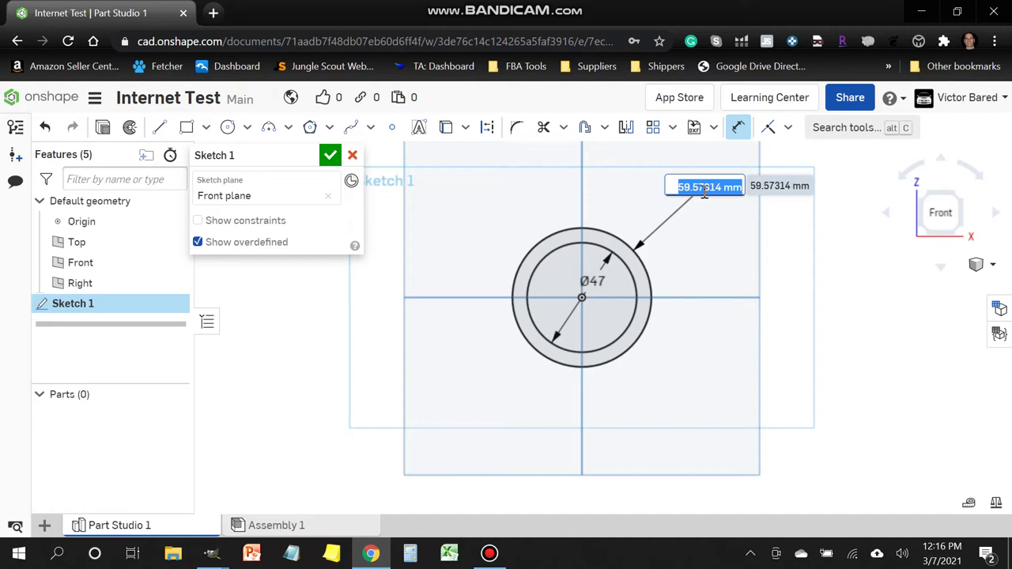
{"action": "type", "text": "65"}
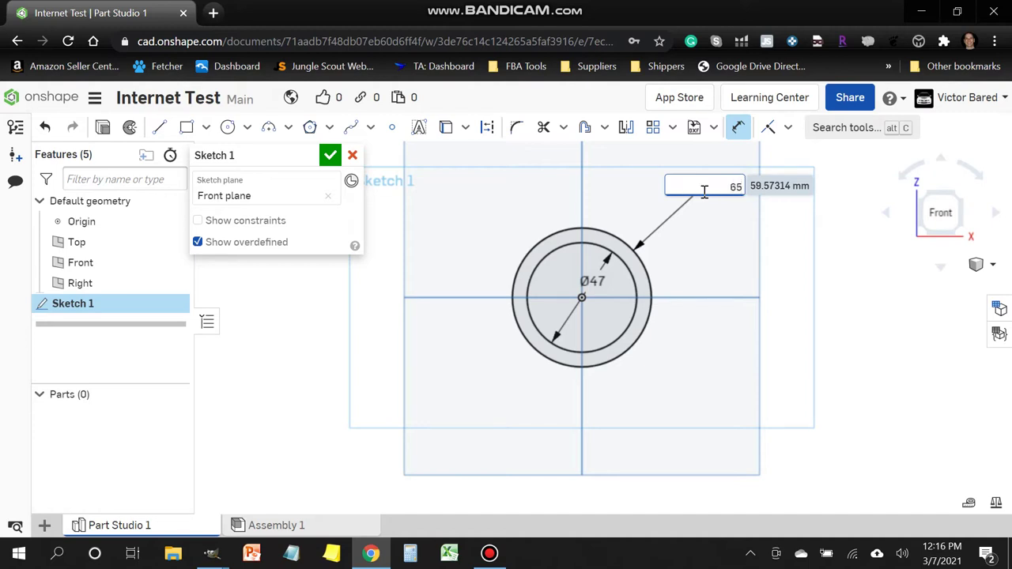
{"action": "key", "text": "Return"}
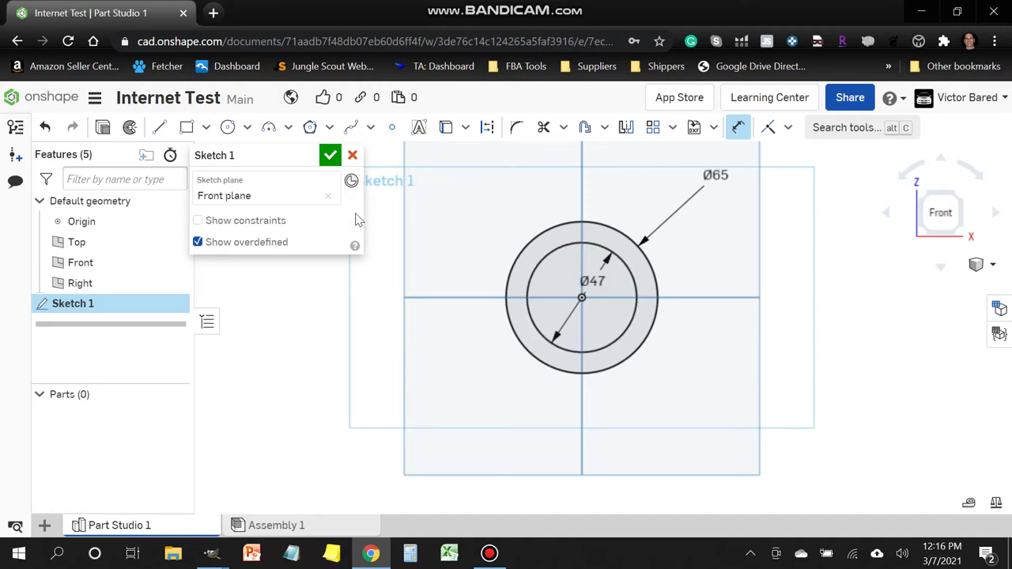
{"action": "left_click", "coordinate": [330, 159]}
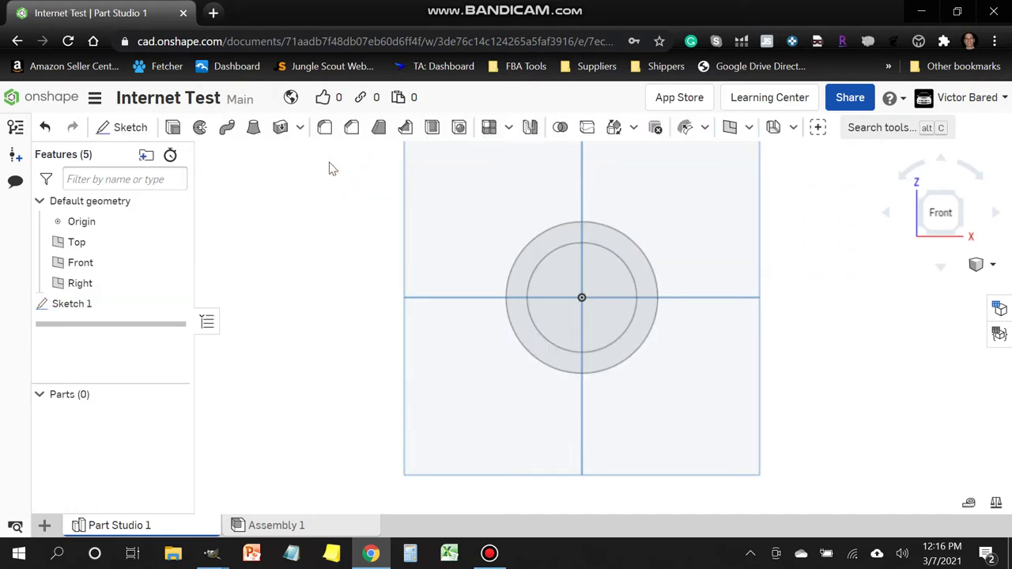
Extrude the ring region between the two circles as a new solid with a blind depth of 2 mm.
{"action": "right_click_drag", "start_coordinate": [301, 272], "coordinate": [558, 272]}
{"action": "mouse_move", "coordinate": [768, 377]}
{"action": "right_mouse_down"}
{"action": "mouse_move", "coordinate": [795, 398]}
{"action": "mouse_move", "coordinate": [780, 414]}
{"action": "mouse_move", "coordinate": [808, 412]}
{"action": "mouse_move", "coordinate": [723, 403]}
{"action": "right_mouse_up"}
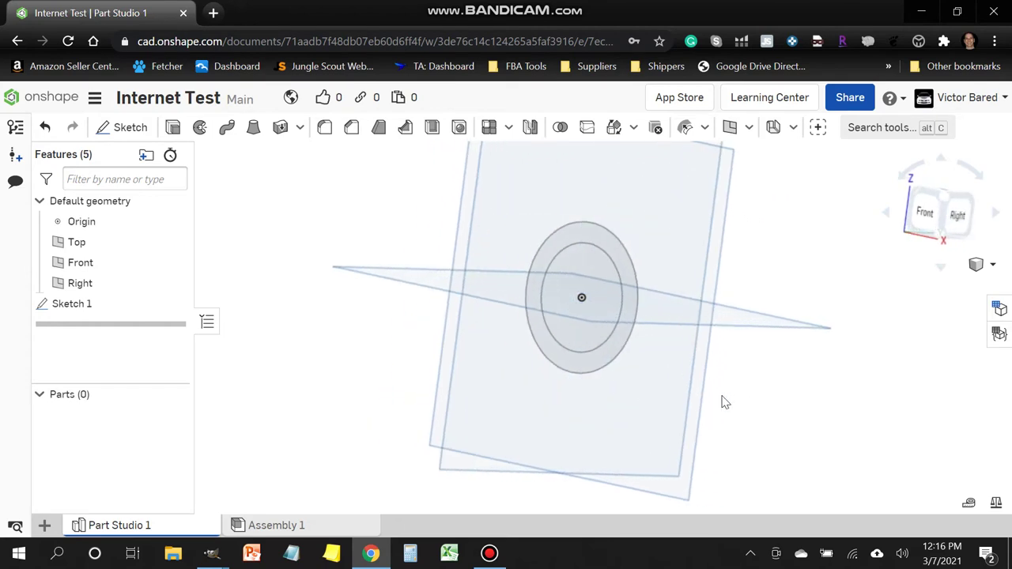
{"action": "left_click", "coordinate": [606, 247]}
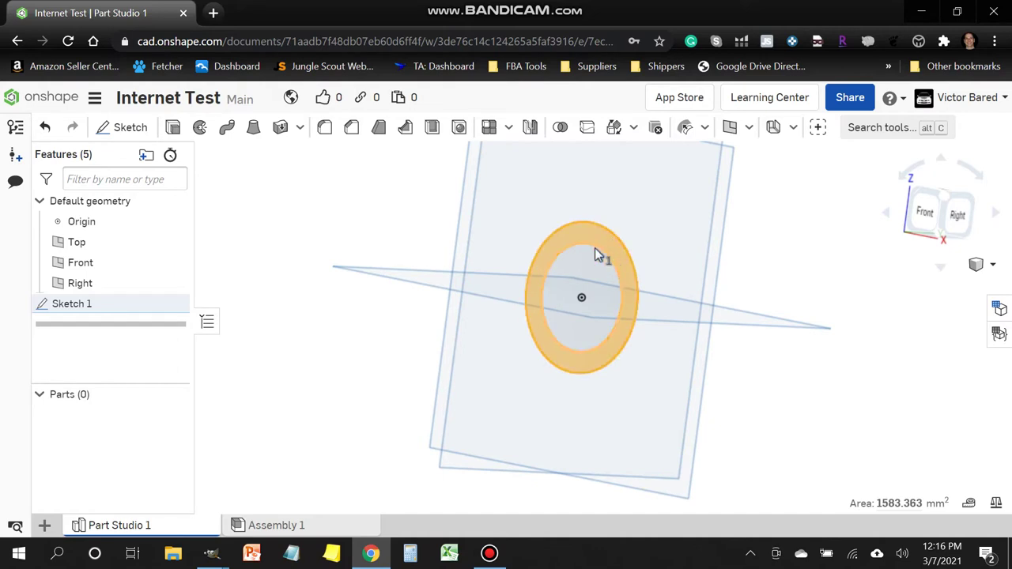
{"action": "left_click", "coordinate": [173, 128]}
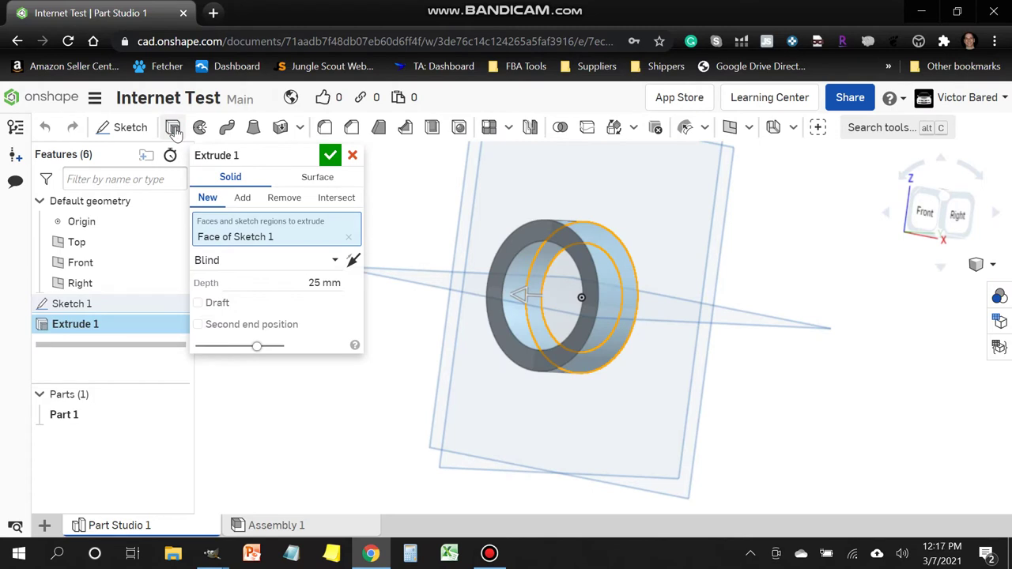
{"action": "left_click", "coordinate": [321, 283]}
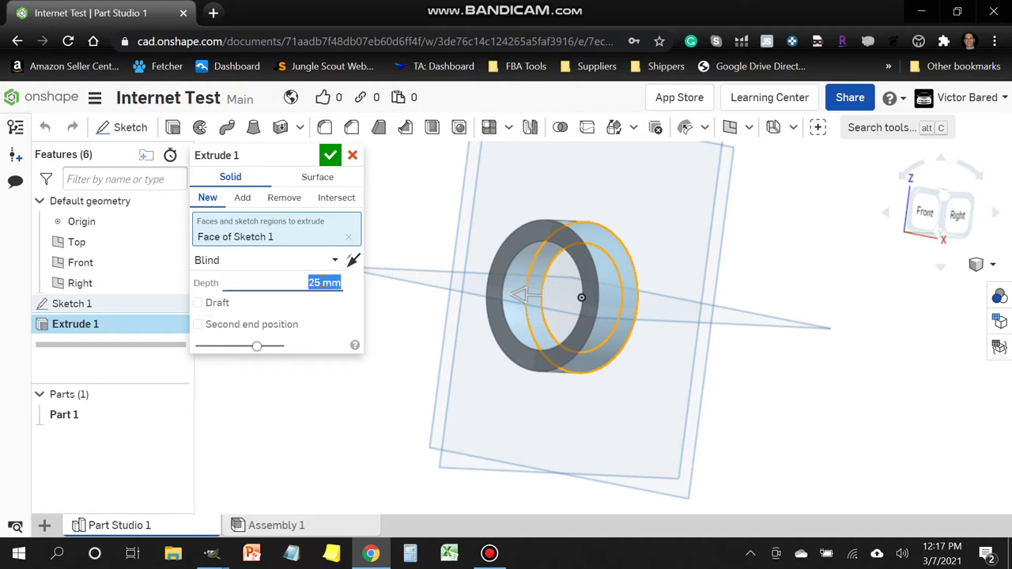
{"action": "type", "text": "2"}
{"action": "key", "text": "Return"}
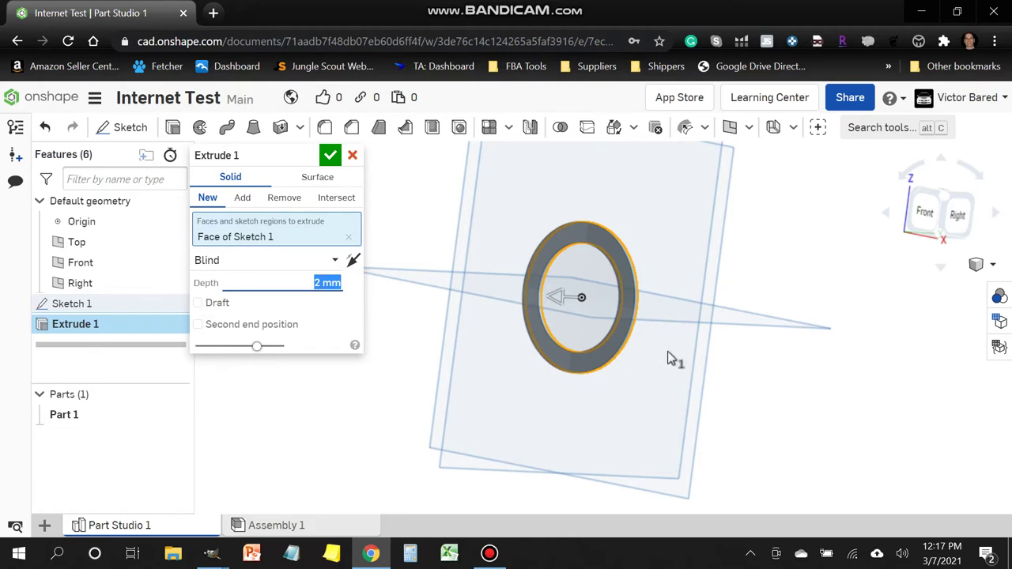
{"action": "scroll", "coordinate": [669, 361], "scroll_direction": "up", "scroll_amount": 3}
{"action": "scroll", "coordinate": [665, 362], "scroll_direction": "down", "scroll_amount": 2}
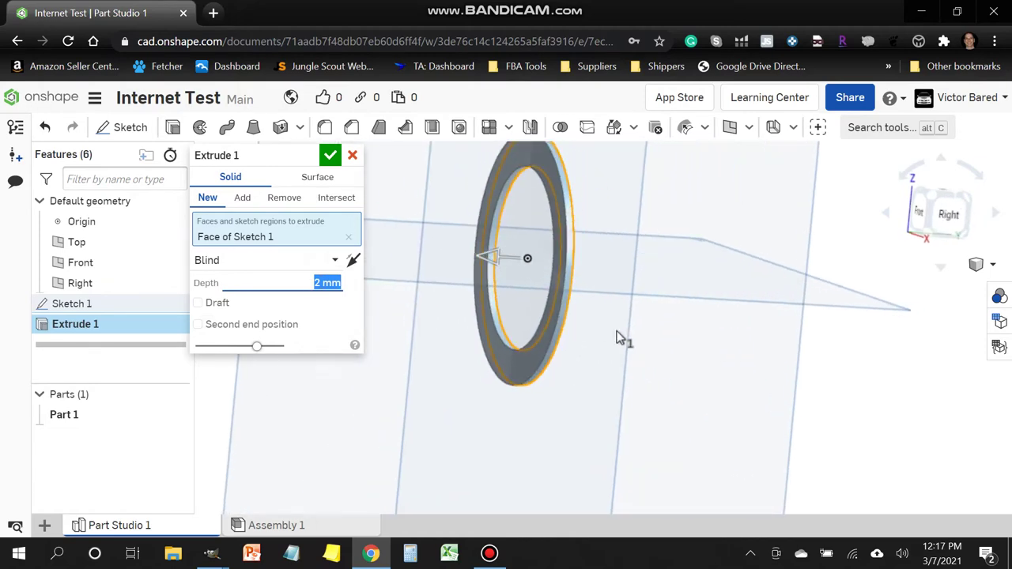
{"action": "scroll", "coordinate": [624, 339], "scroll_direction": "up", "scroll_amount": 4}
{"action": "mouse_move", "coordinate": [630, 355]}
{"action": "right_mouse_down"}
{"action": "mouse_move", "coordinate": [576, 350]}
{"action": "mouse_move", "coordinate": [624, 352]}
{"action": "mouse_move", "coordinate": [609, 353]}
{"action": "mouse_move", "coordinate": [617, 345]}
{"action": "right_mouse_up"}
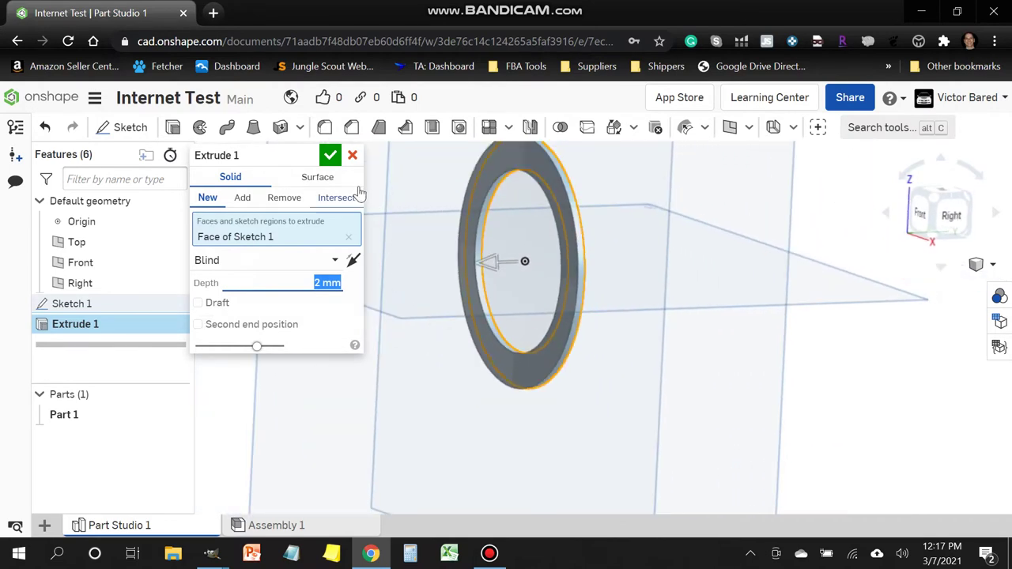
{"action": "left_click", "coordinate": [331, 157]}
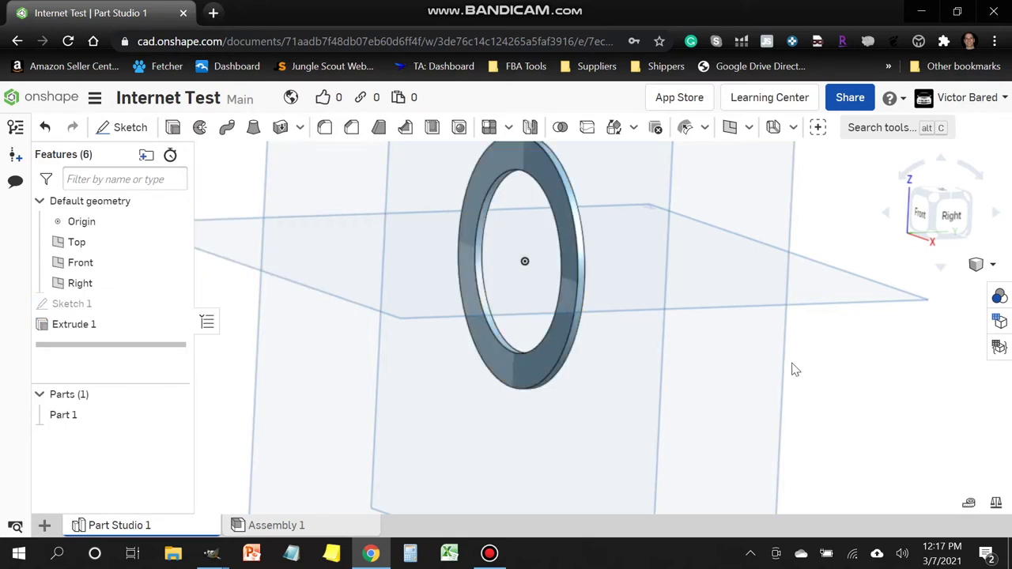
Start a new sketch on the front face of the extruded ring and switch to the front view.
{"action": "mouse_move", "coordinate": [773, 353]}
{"action": "right_mouse_down"}
{"action": "mouse_move", "coordinate": [714, 355]}
{"action": "mouse_move", "coordinate": [771, 350]}
{"action": "right_mouse_up"}
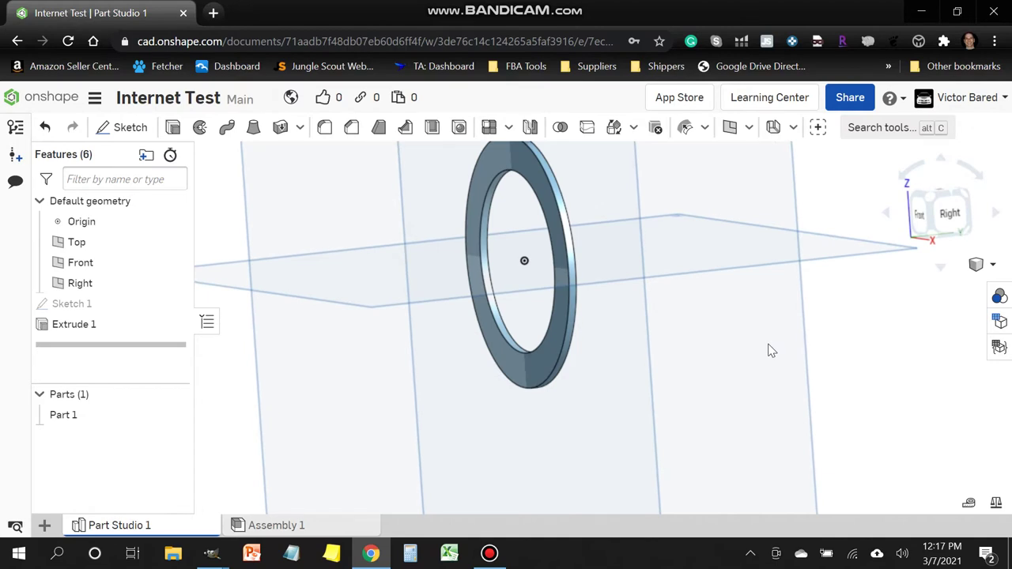
{"action": "scroll", "coordinate": [764, 348], "scroll_direction": "down", "scroll_amount": 3}
{"action": "scroll", "coordinate": [764, 348], "scroll_direction": "up", "scroll_amount": 2}
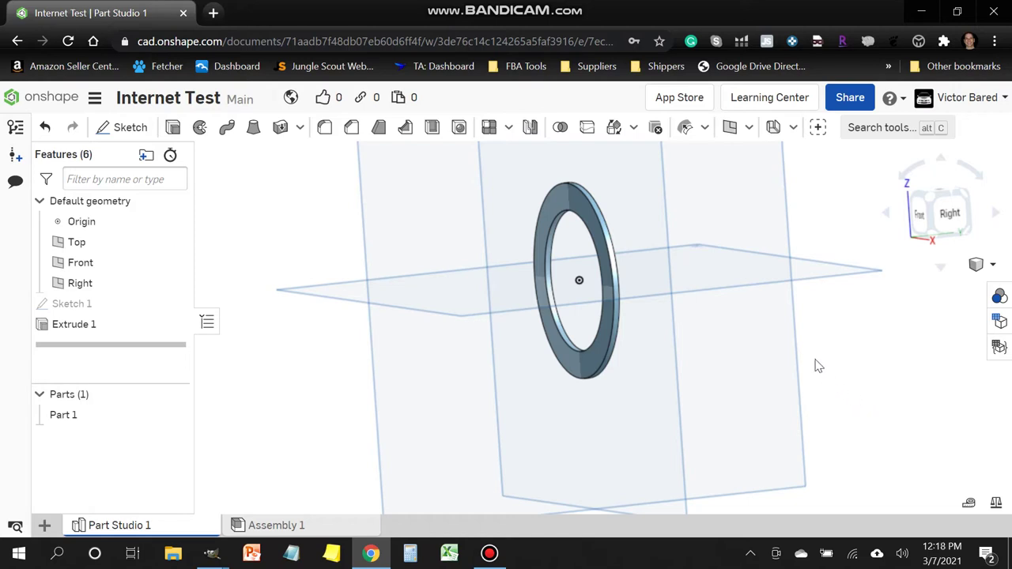
{"action": "right_click_drag", "start_coordinate": [720, 355], "coordinate": [736, 351]}
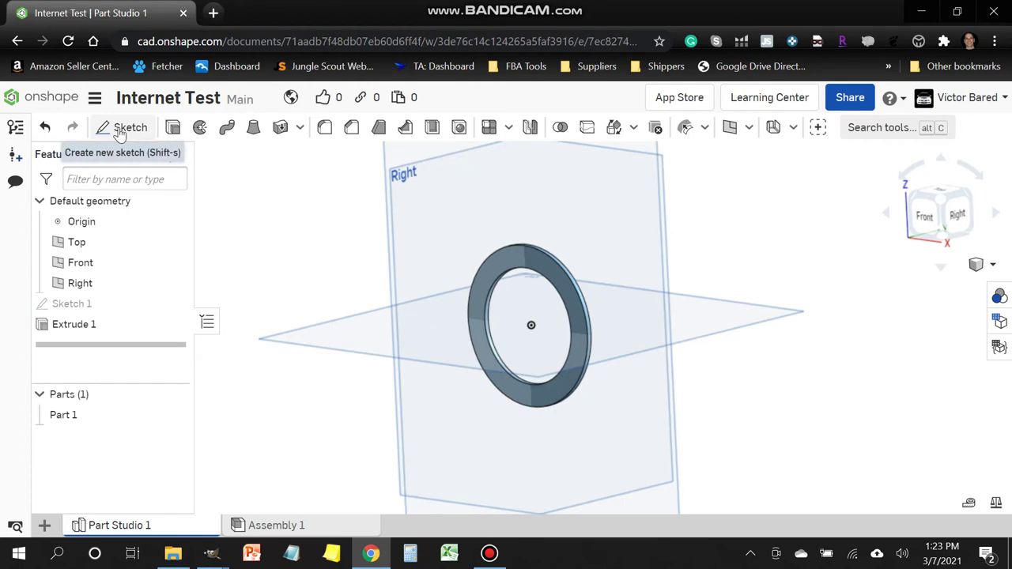
{"action": "left_click", "coordinate": [119, 130]}
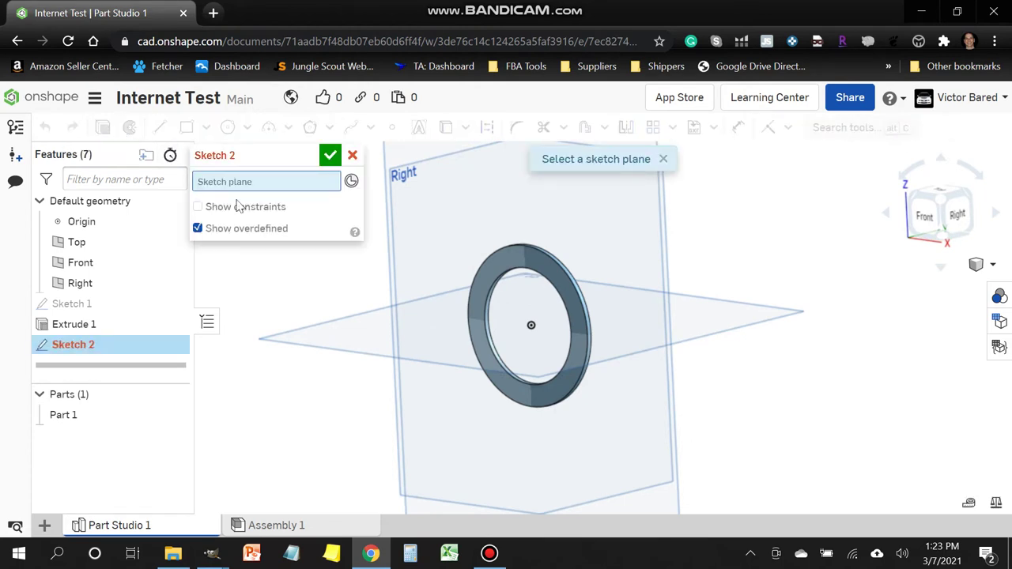
{"action": "left_click", "coordinate": [489, 278]}
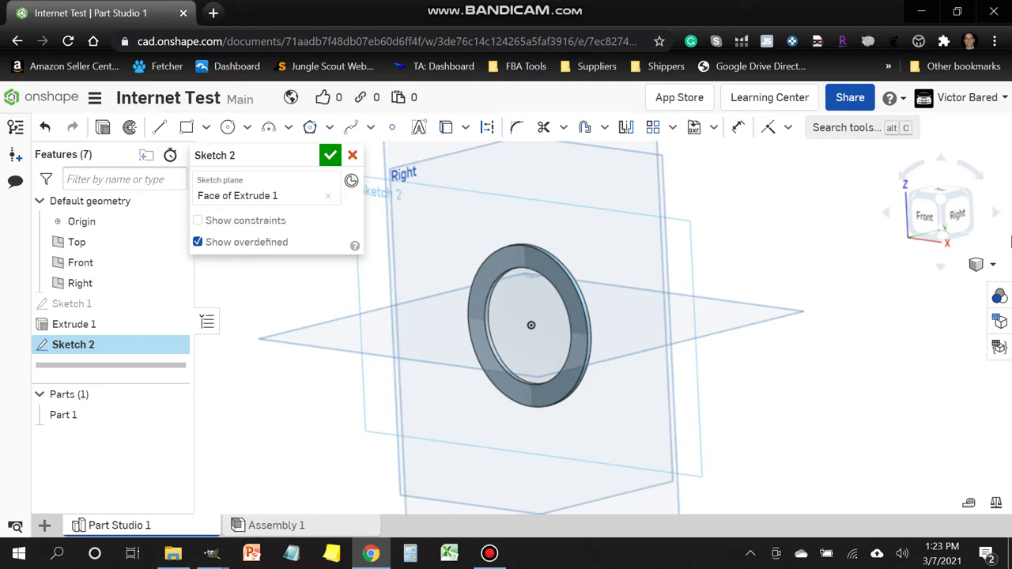
{"action": "left_click", "coordinate": [927, 221]}
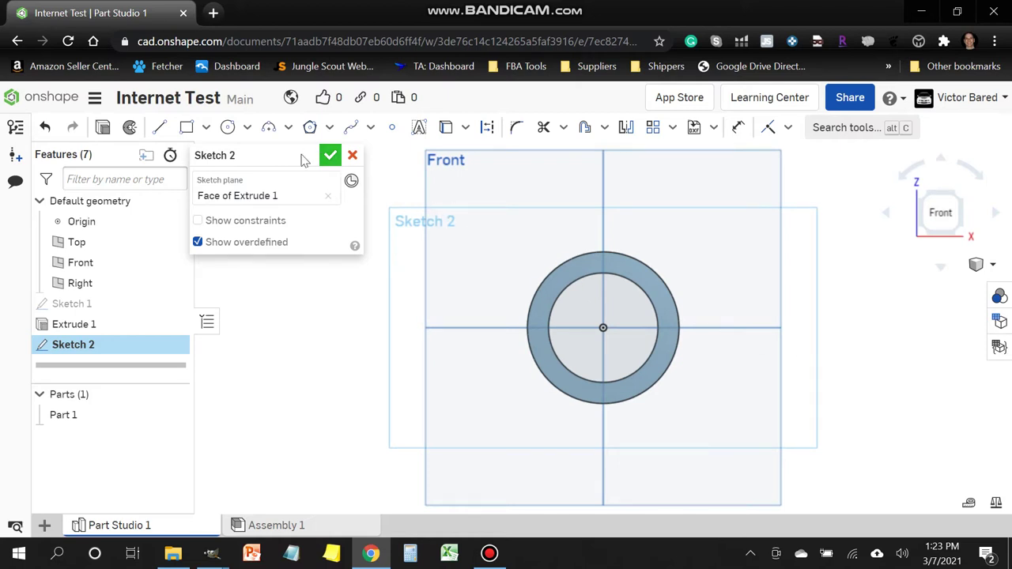
{"action": "left_click", "coordinate": [329, 155]}
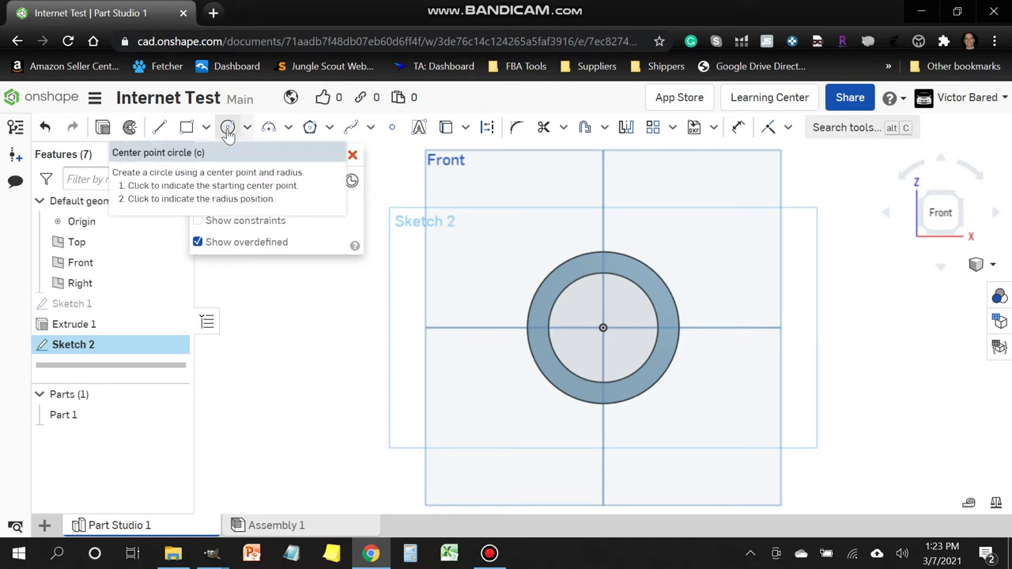
Sketch a center point circle at the origin, about 56 mm in diameter, between the ring's inner and outer edges.
{"action": "left_click", "coordinate": [228, 130]}
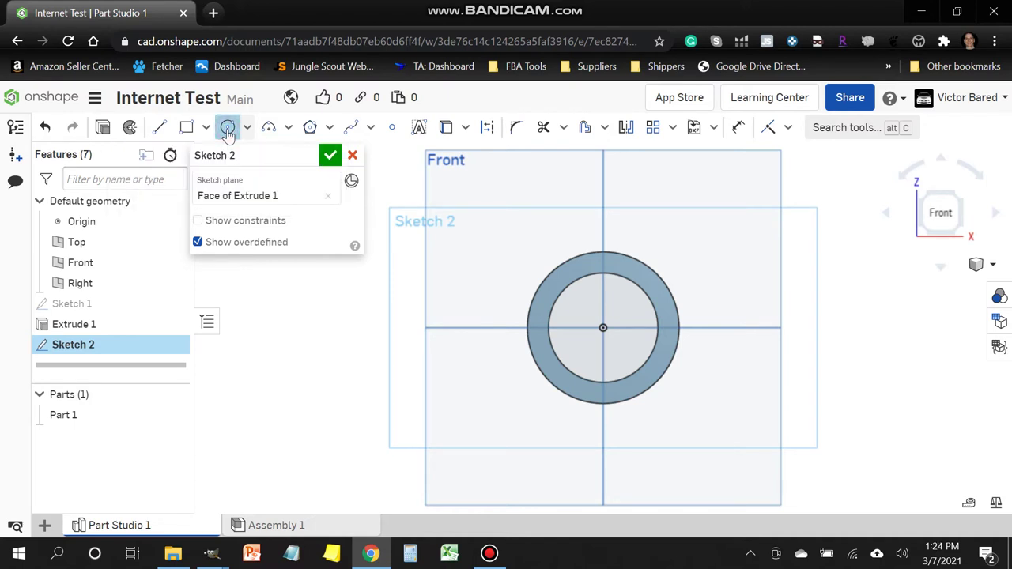
{"action": "left_click", "coordinate": [603, 326]}
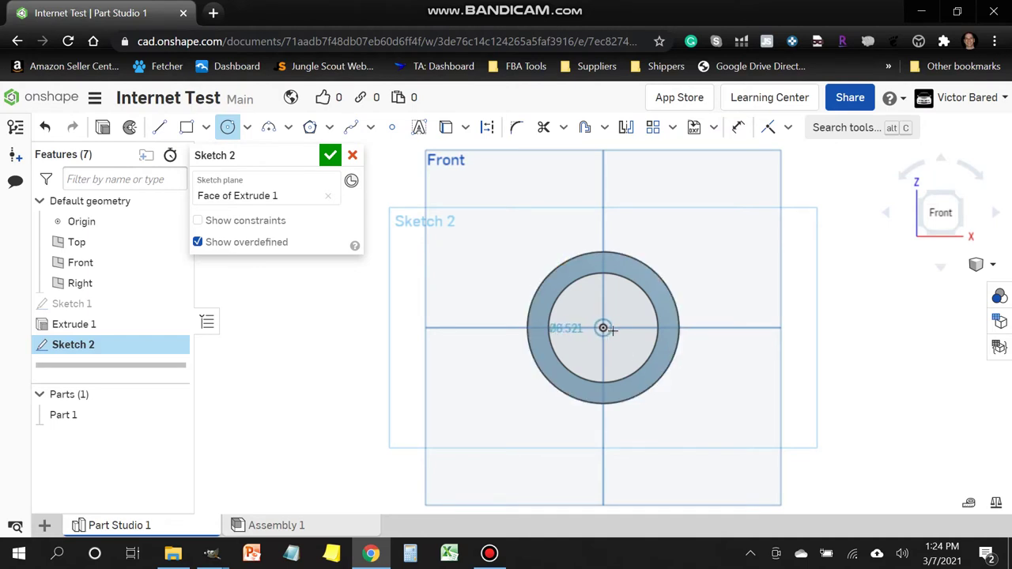
{"action": "left_click", "coordinate": [665, 346]}
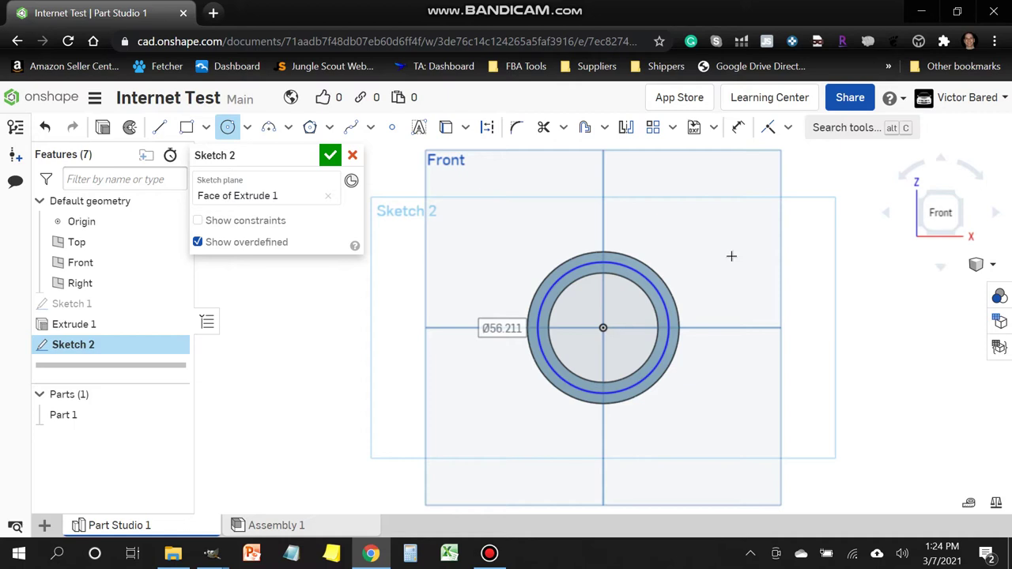
Dimension the new circle's diameter, set it to 61 mm and finish the sketch.
{"action": "left_click", "coordinate": [737, 128]}
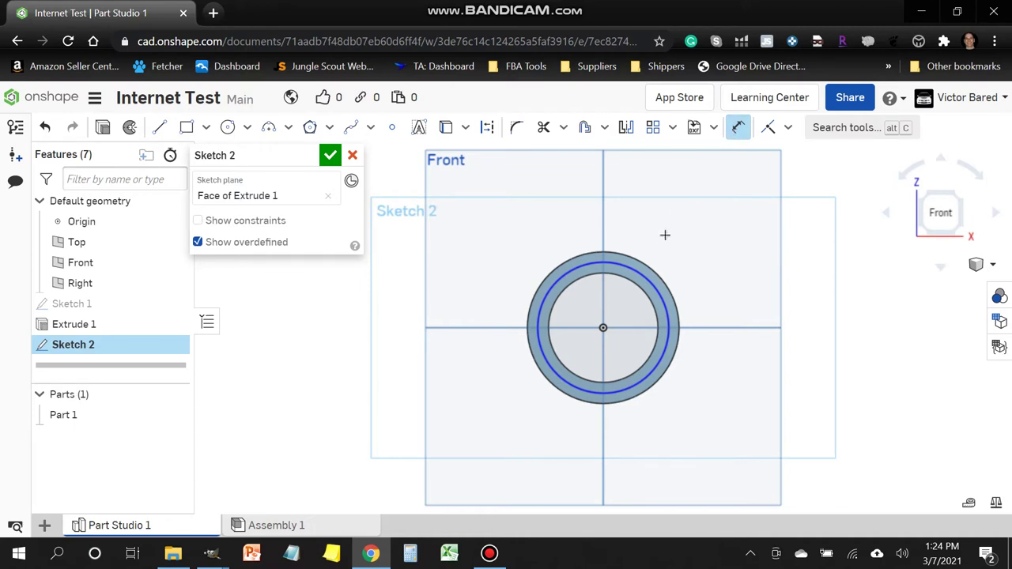
{"action": "left_click", "coordinate": [649, 282]}
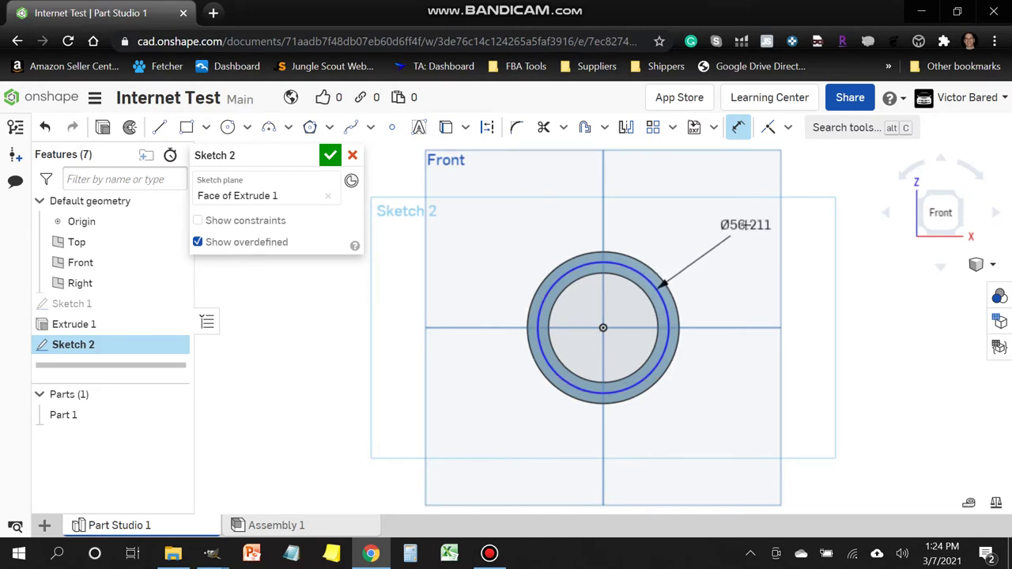
{"action": "left_click", "coordinate": [746, 225]}
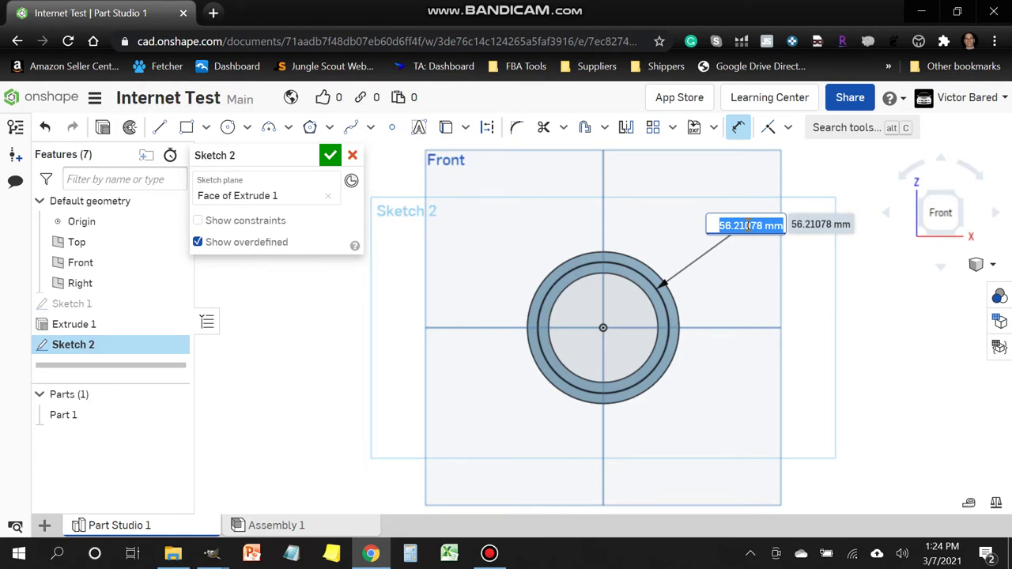
{"action": "type", "text": "61"}
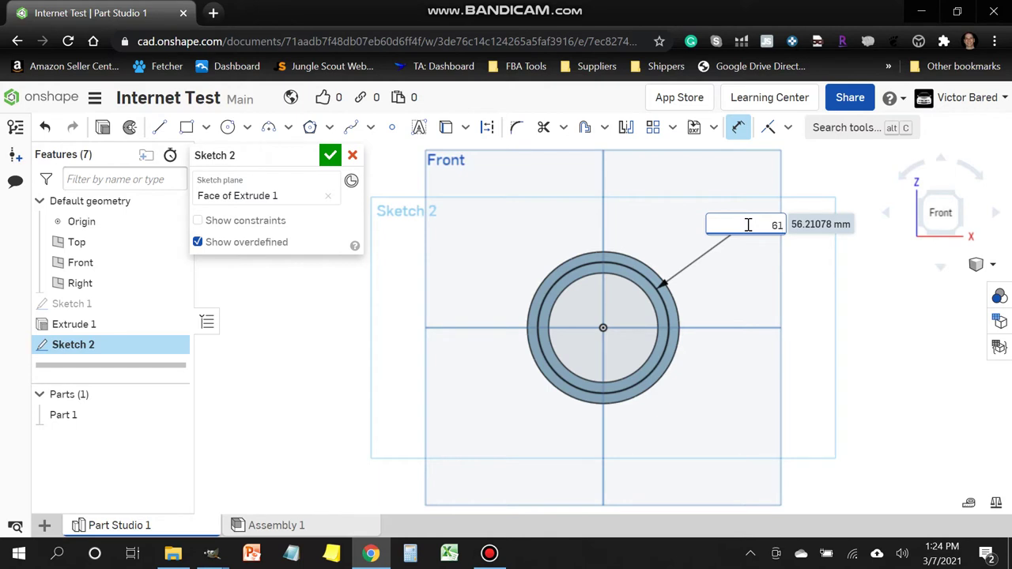
{"action": "key", "text": "Return"}
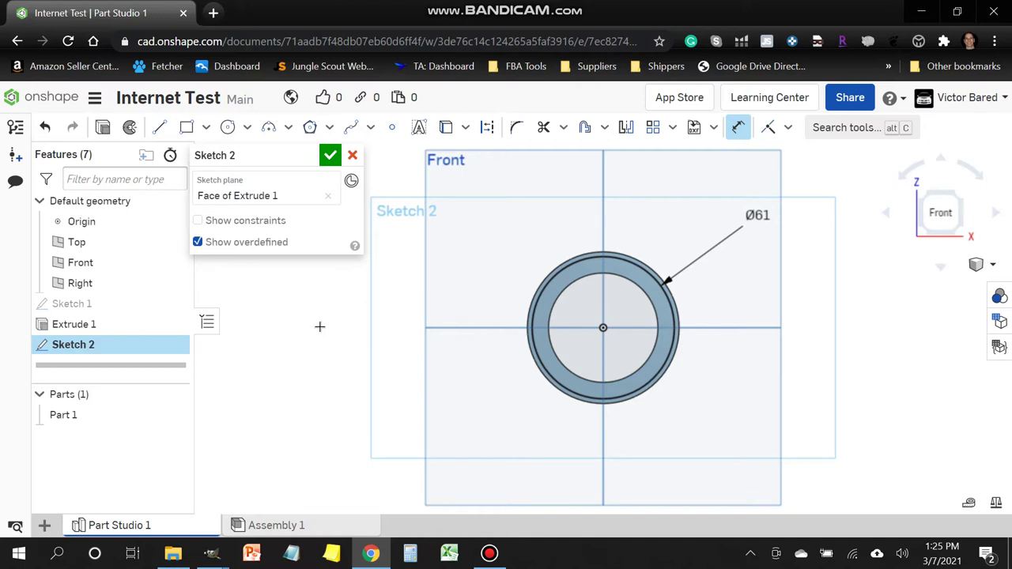
{"action": "left_click", "coordinate": [329, 156]}
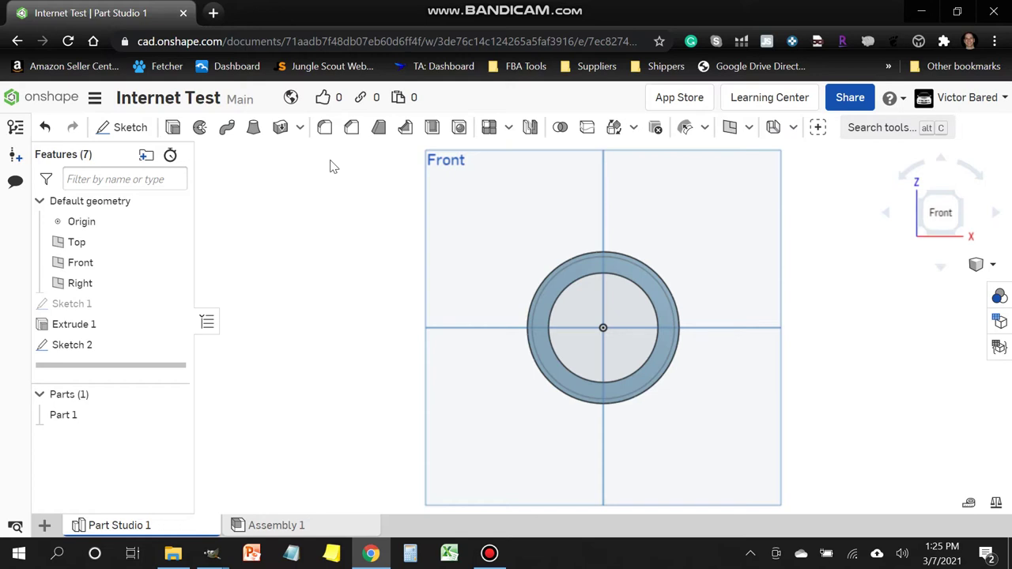
Extrude the thin outer ring region of the second sketch 20 mm blind, adding it to the existing part.
{"action": "left_click", "coordinate": [173, 128]}
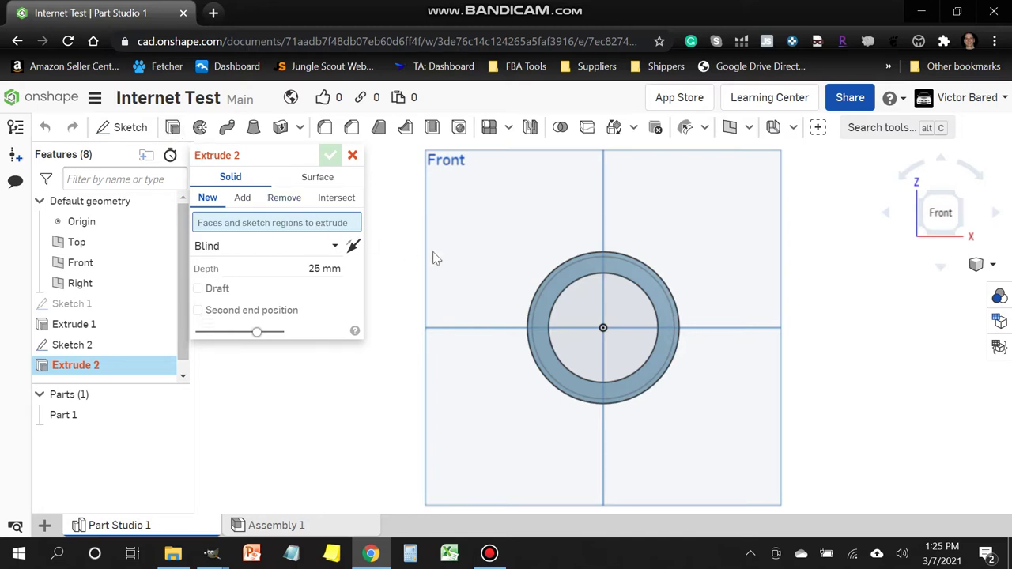
{"action": "left_click", "coordinate": [570, 263]}
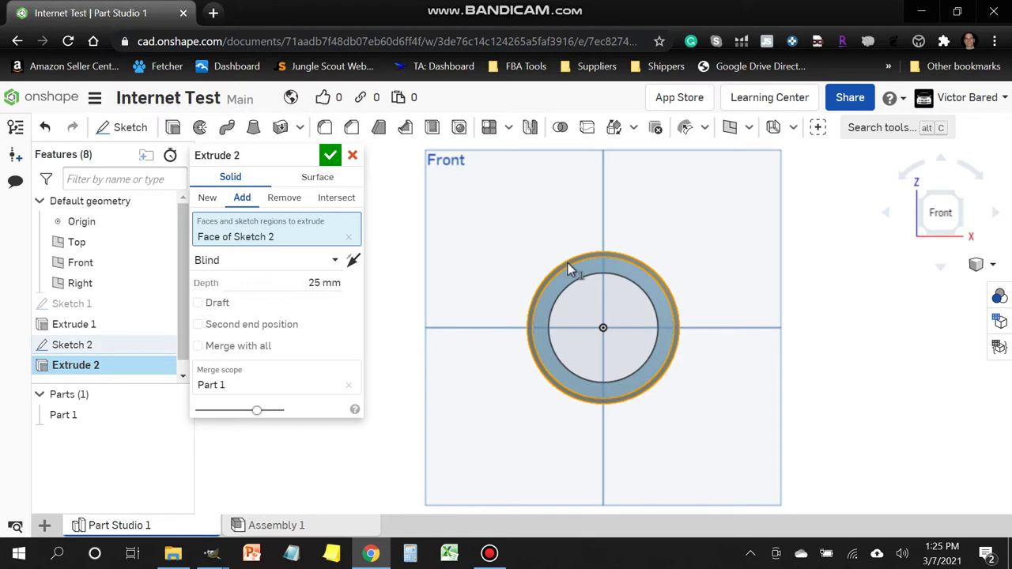
{"action": "left_click", "coordinate": [321, 283]}
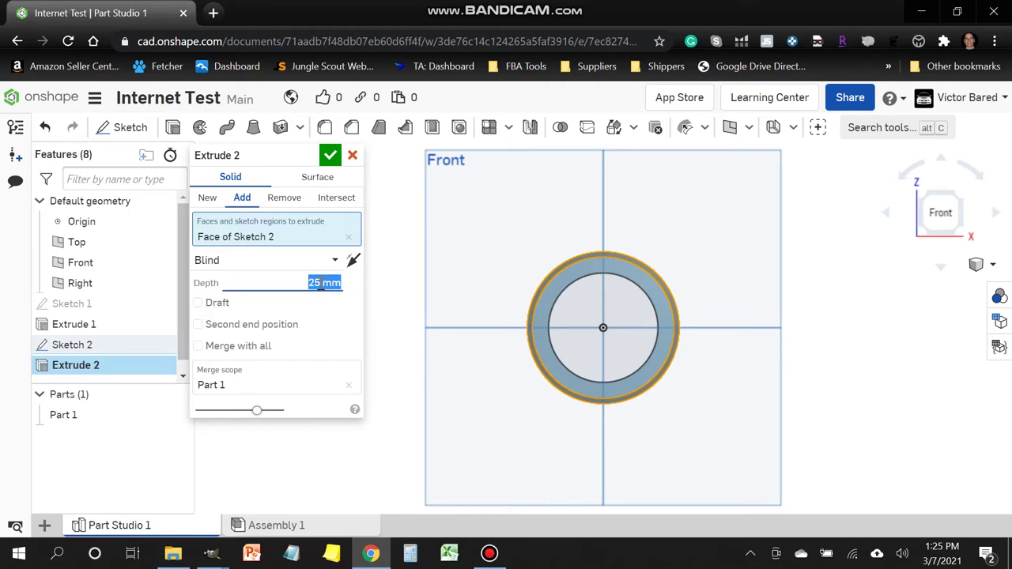
{"action": "type", "text": "20"}
{"action": "key", "text": "Return"}
{"action": "left_click", "coordinate": [887, 220]}
{"action": "left_click", "coordinate": [887, 220]}
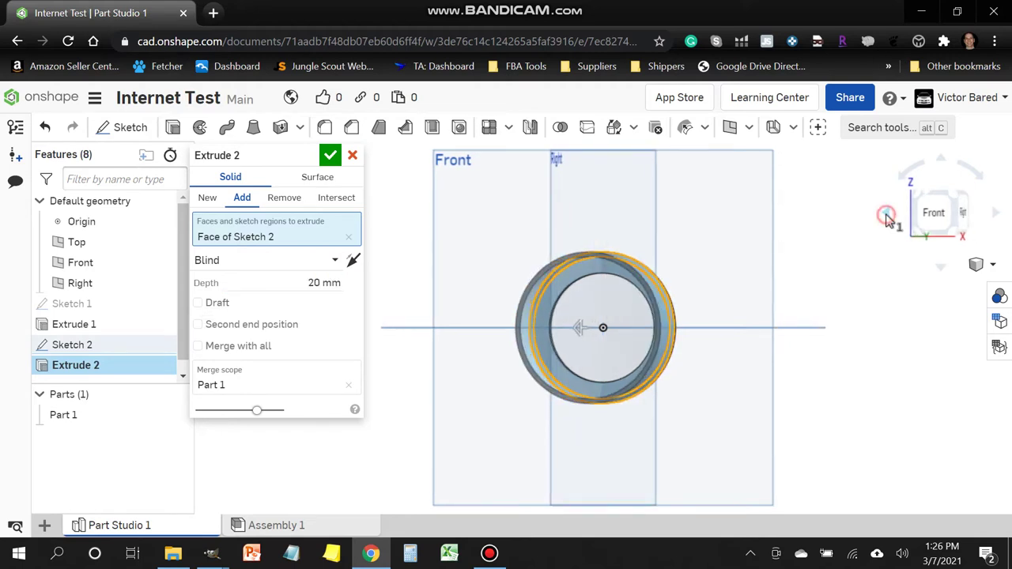
{"action": "left_click", "coordinate": [888, 220]}
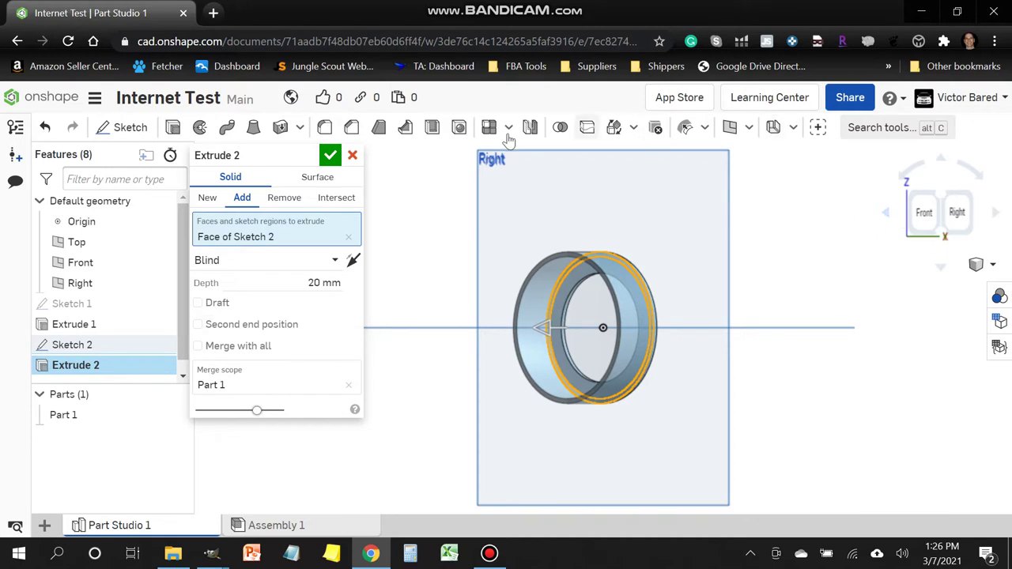
{"action": "left_click", "coordinate": [324, 155]}
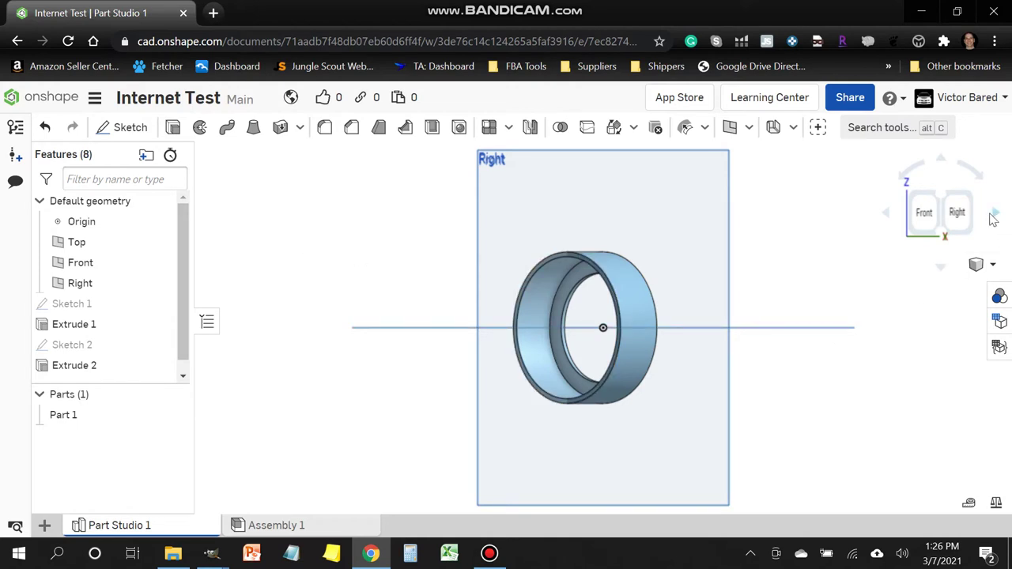
Examine the flat ring and its outer wall from several angles.
{"action": "left_click", "coordinate": [997, 215]}
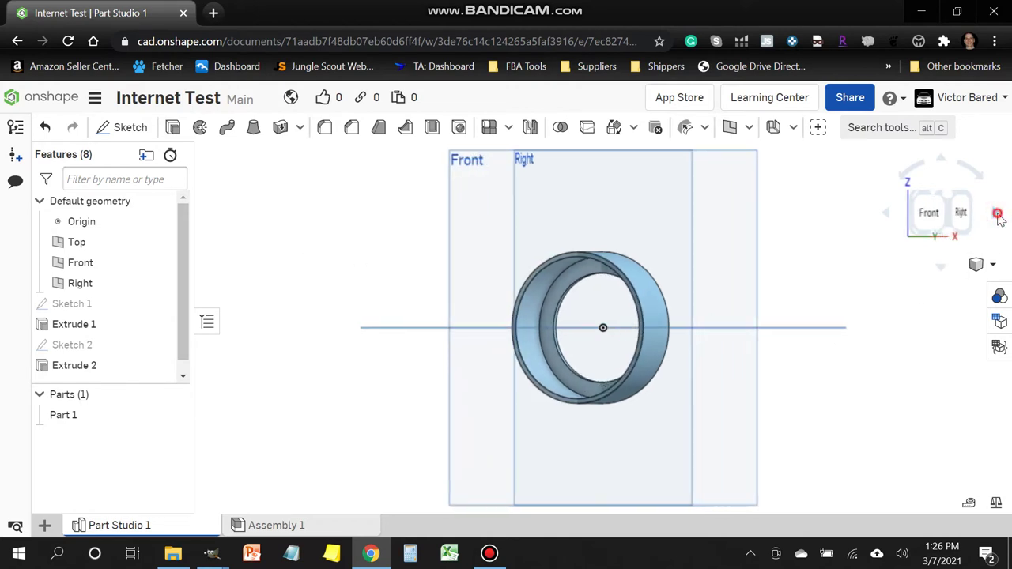
{"action": "left_click", "coordinate": [998, 219]}
{"action": "left_click", "coordinate": [891, 219]}
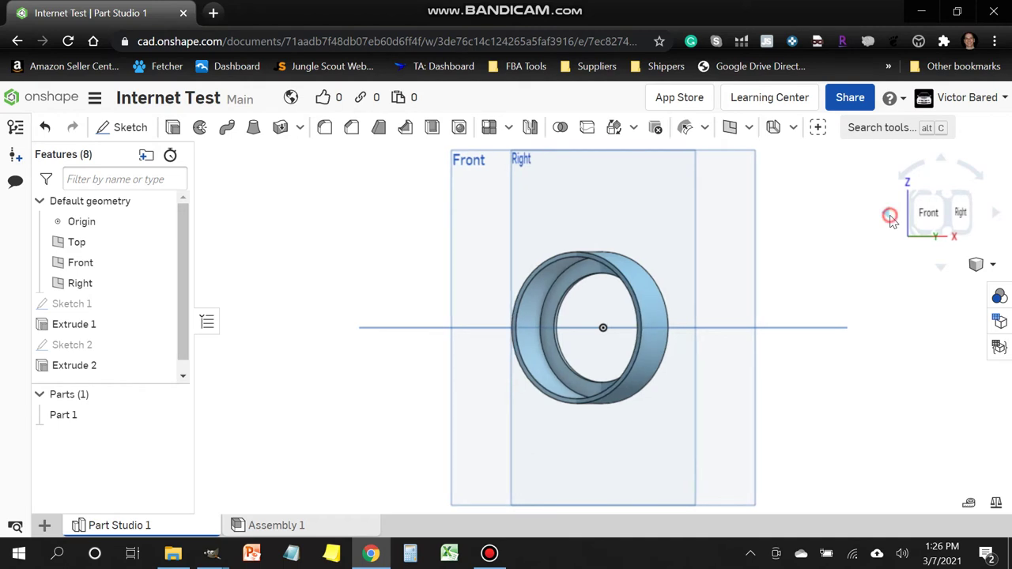
{"action": "left_click", "coordinate": [914, 174]}
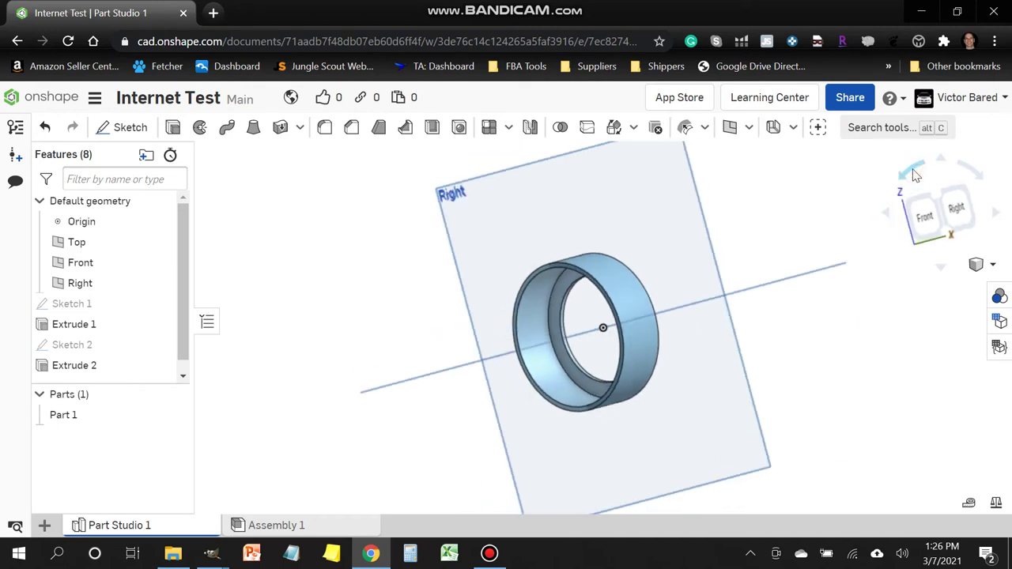
{"action": "left_click", "coordinate": [973, 172]}
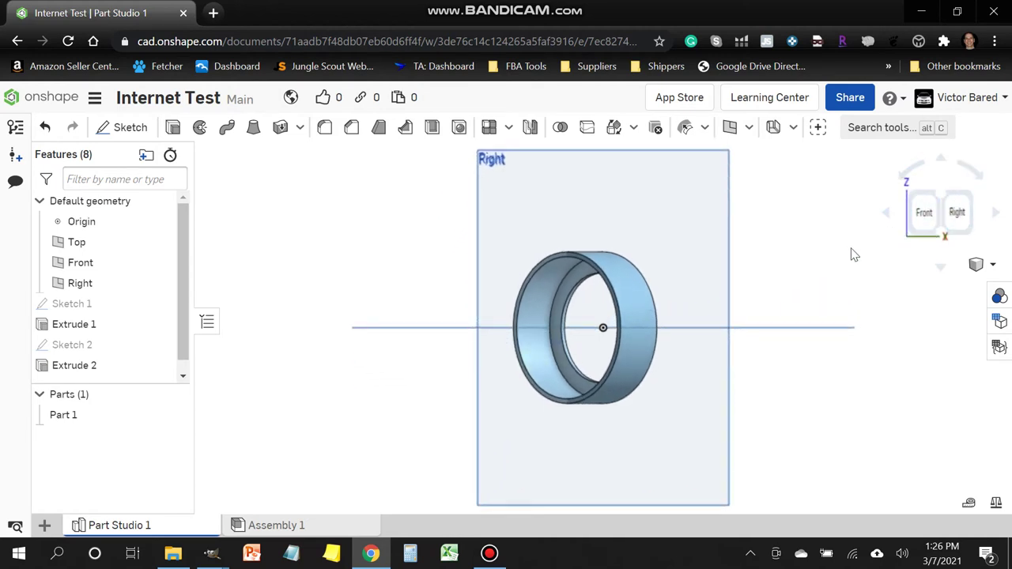
{"action": "right_click_drag", "start_coordinate": [854, 255], "coordinate": [848, 255]}
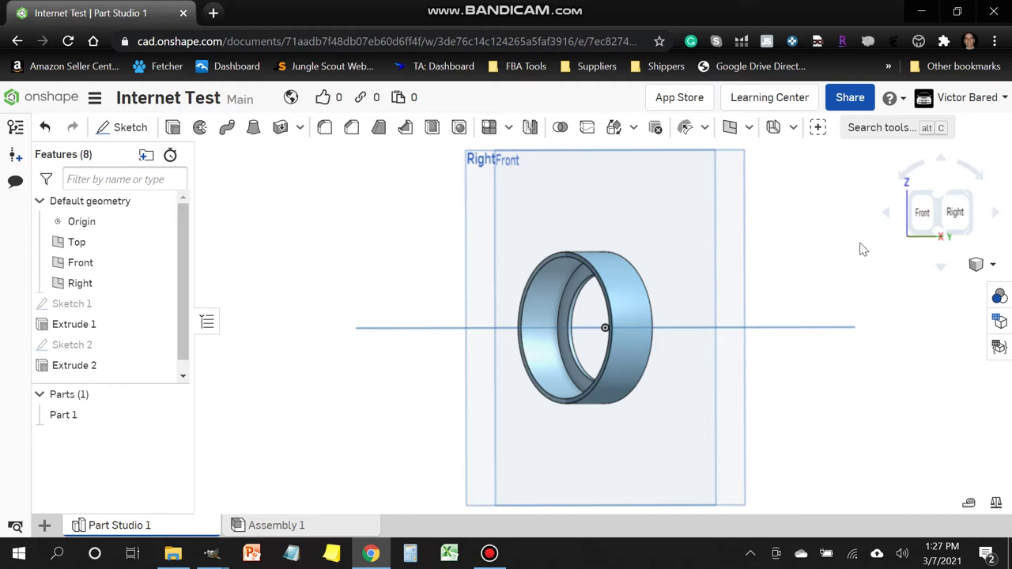
{"action": "left_click", "coordinate": [997, 215]}
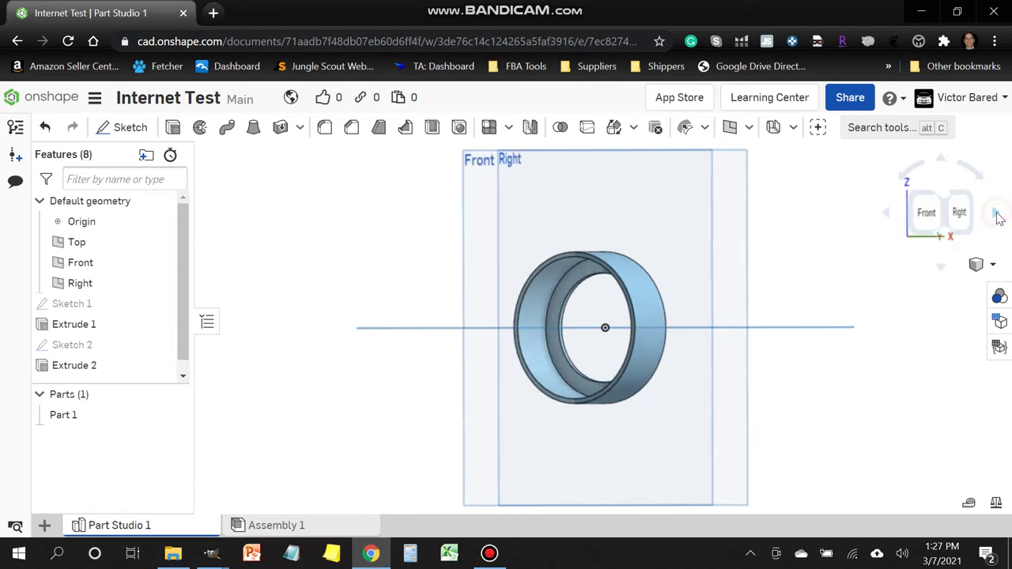
Start a new sketch on the flat back face of the ring and switch to the back view.
{"action": "left_click", "coordinate": [886, 213]}
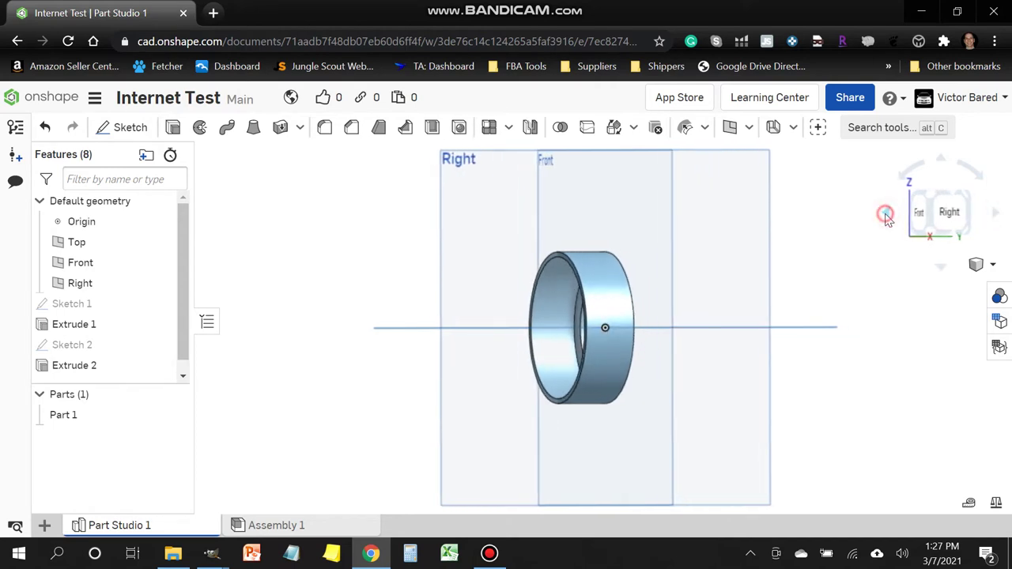
{"action": "left_click", "coordinate": [886, 215]}
{"action": "left_click", "coordinate": [887, 214]}
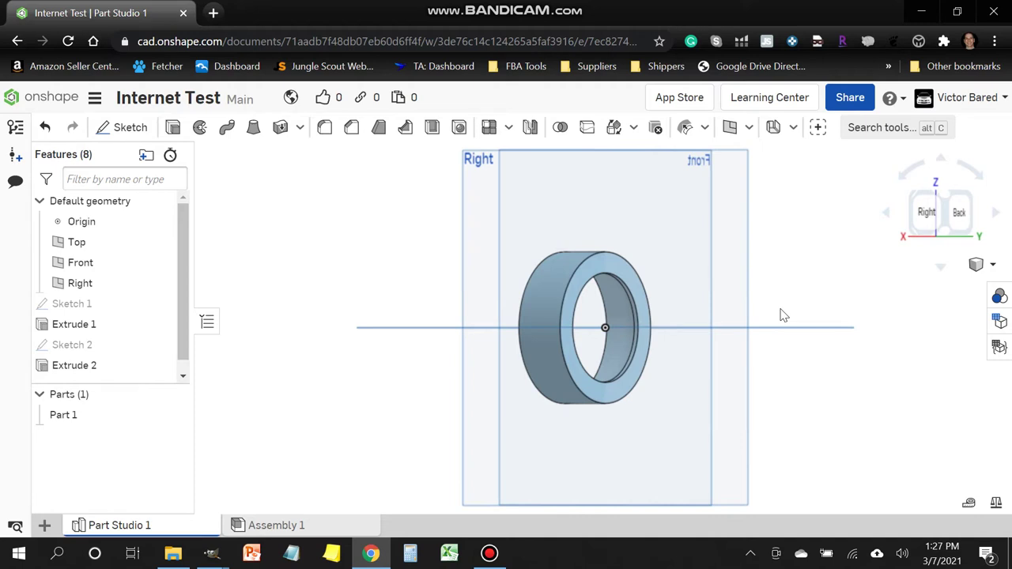
{"action": "left_click", "coordinate": [129, 131]}
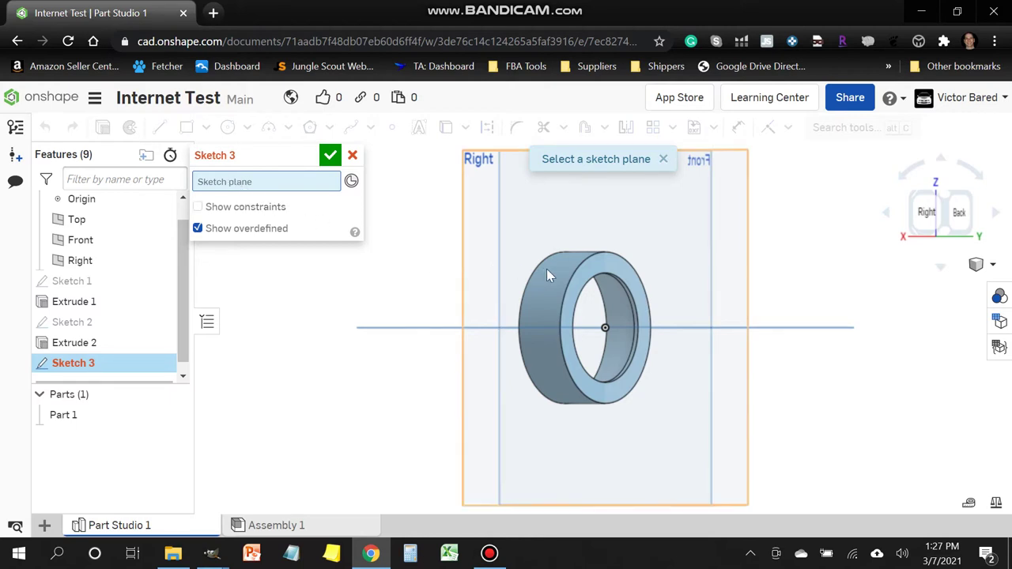
{"action": "left_click", "coordinate": [610, 267]}
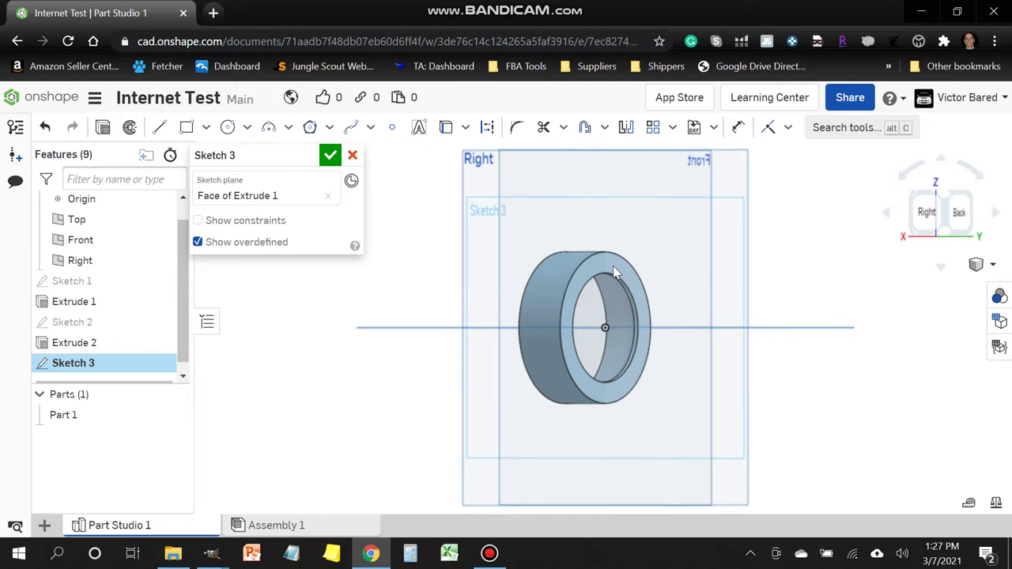
{"action": "left_click", "coordinate": [960, 216]}
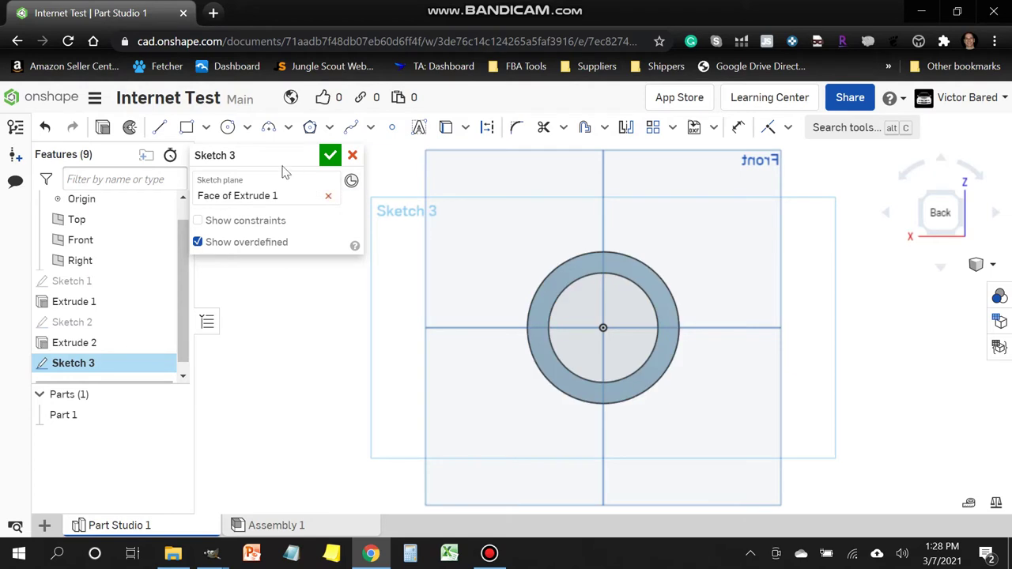
Sketch a center point circle at the origin, about 54 mm in diameter, between the back face's inner and outer edges.
{"action": "left_click", "coordinate": [227, 128]}
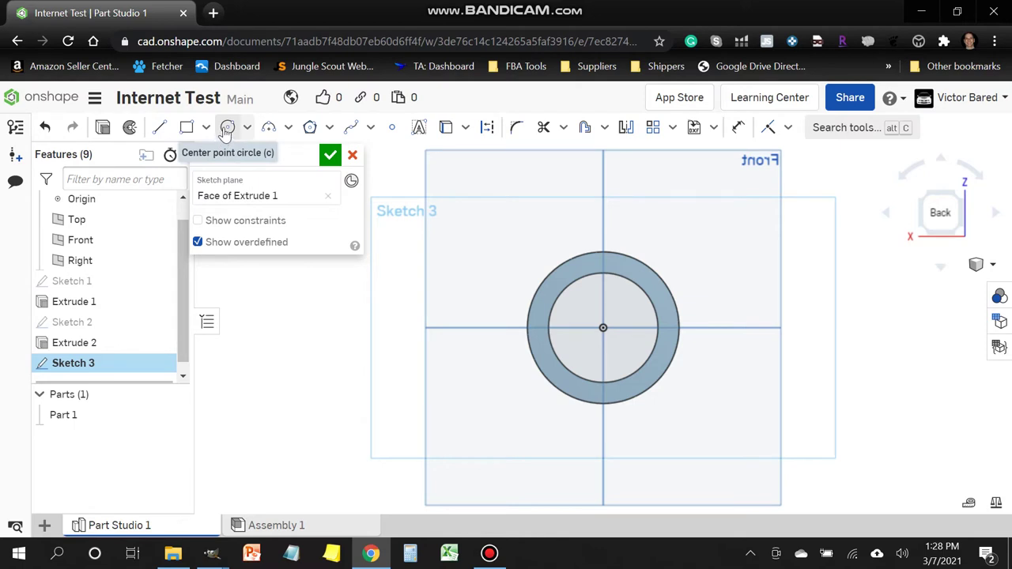
{"action": "left_click", "coordinate": [226, 128]}
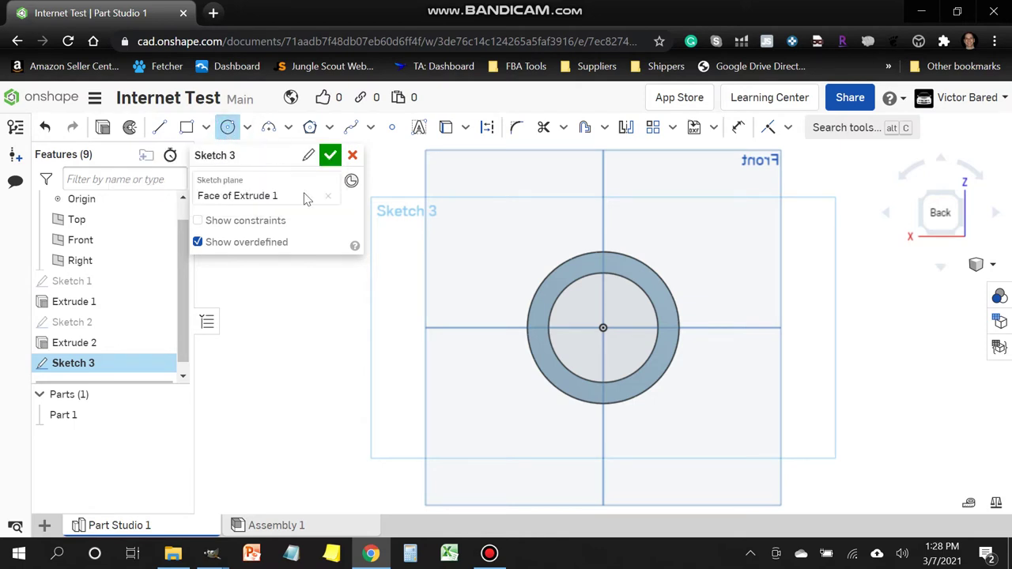
{"action": "left_click", "coordinate": [602, 328]}
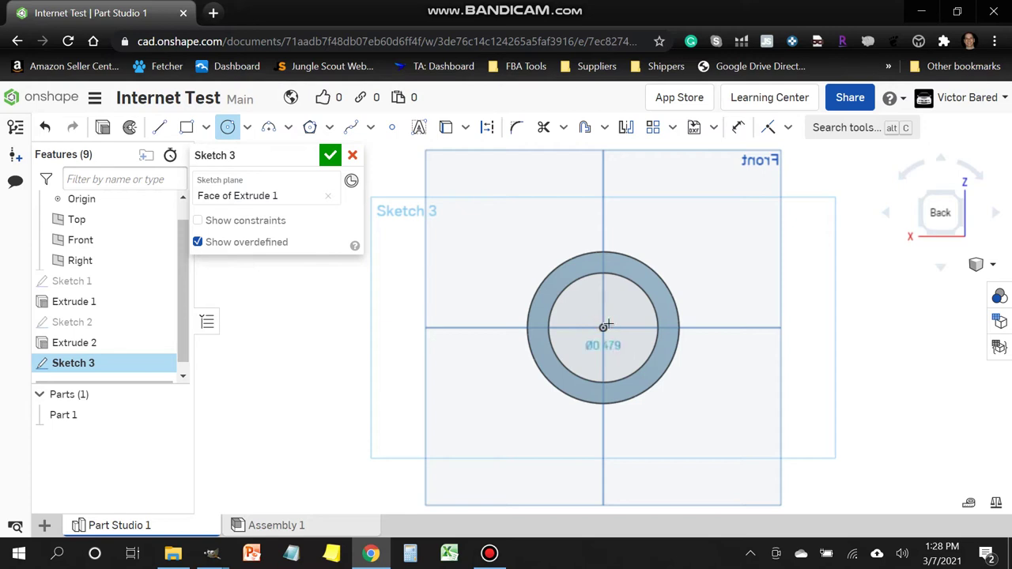
{"action": "left_click", "coordinate": [660, 301]}
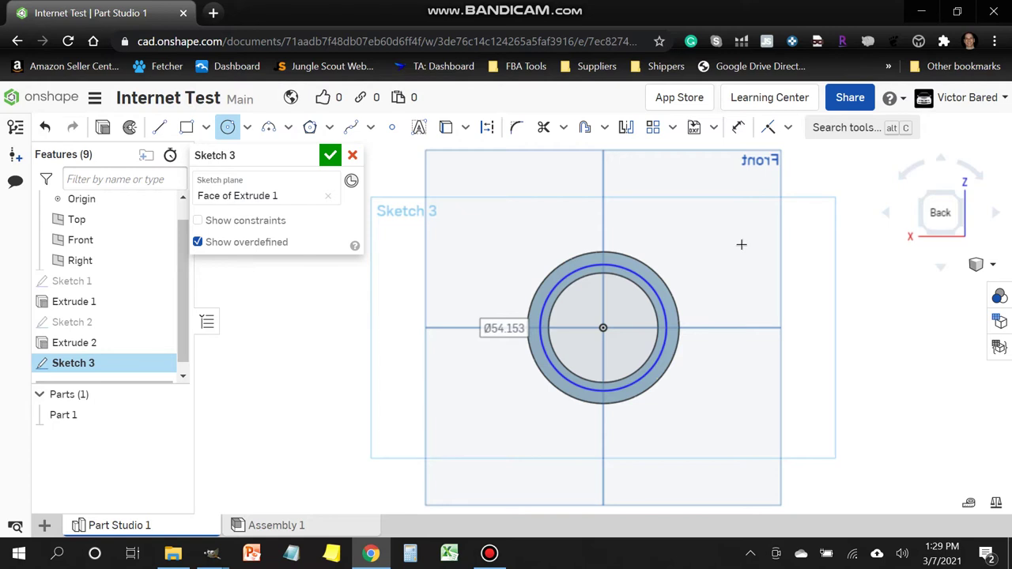
Dimension the new circle's diameter, set it to 51 mm and finish the sketch.
{"action": "left_click", "coordinate": [738, 128]}
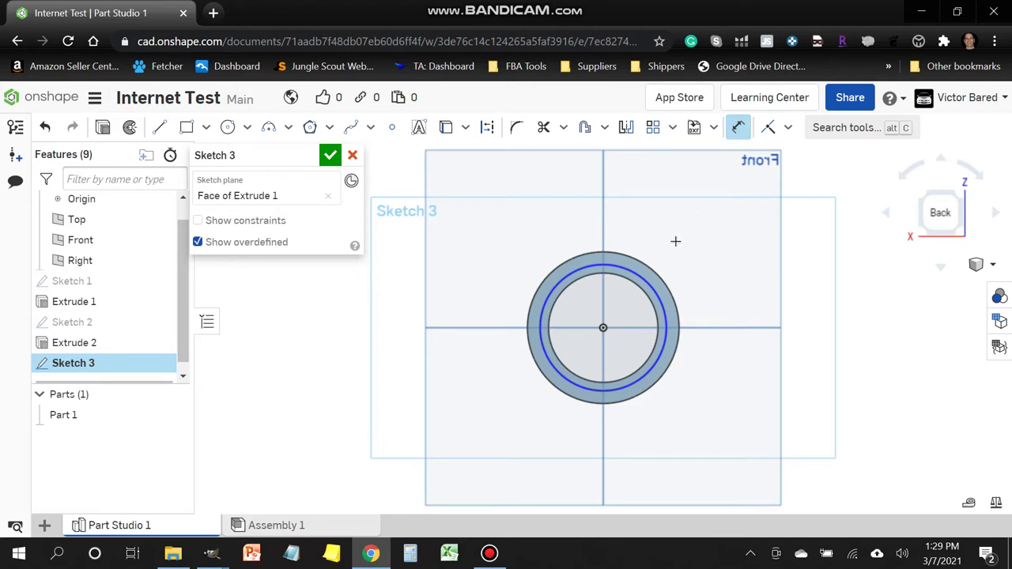
{"action": "left_click", "coordinate": [648, 285]}
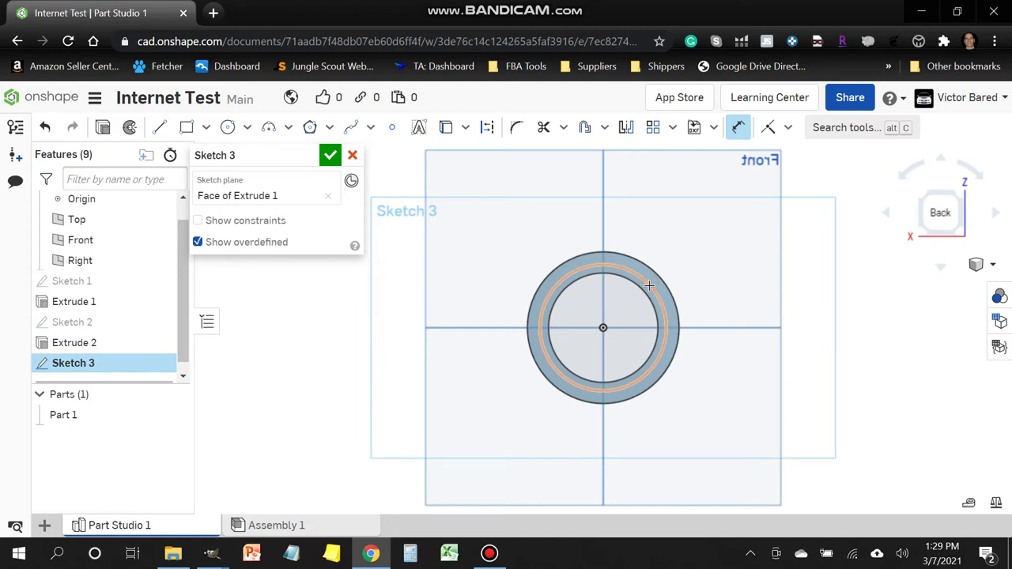
{"action": "left_click", "coordinate": [648, 284]}
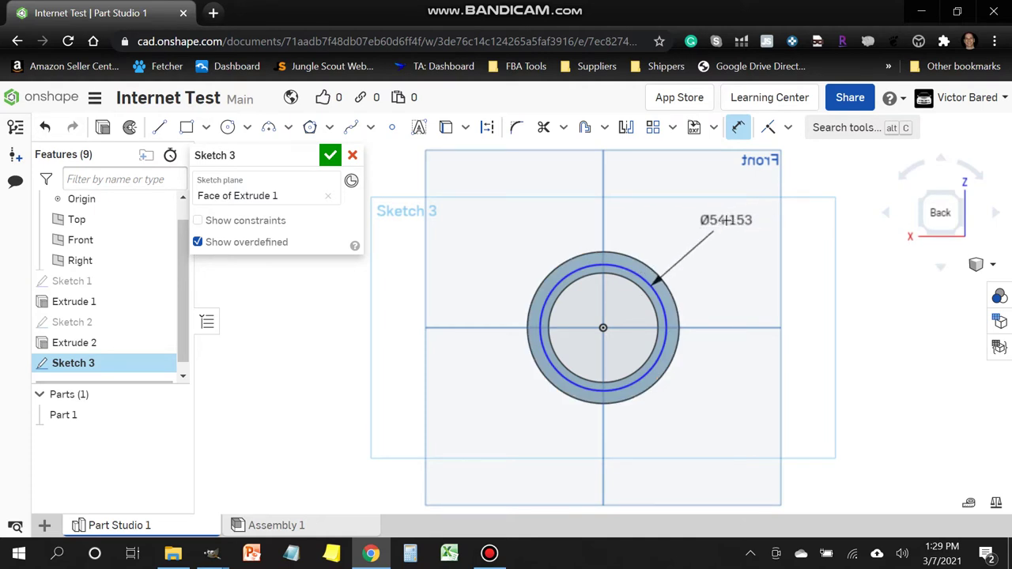
{"action": "left_click", "coordinate": [726, 221]}
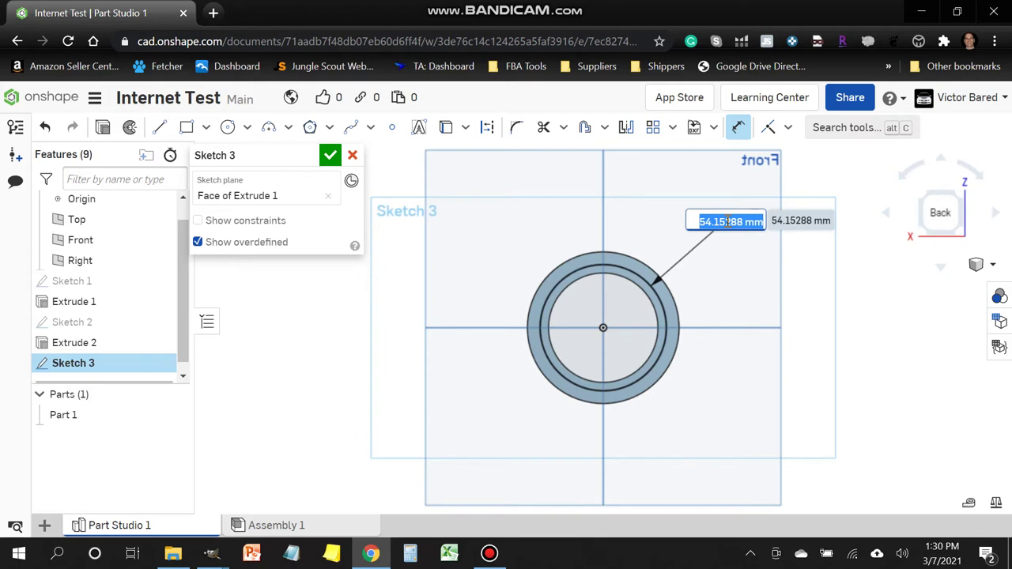
{"action": "type", "text": "51"}
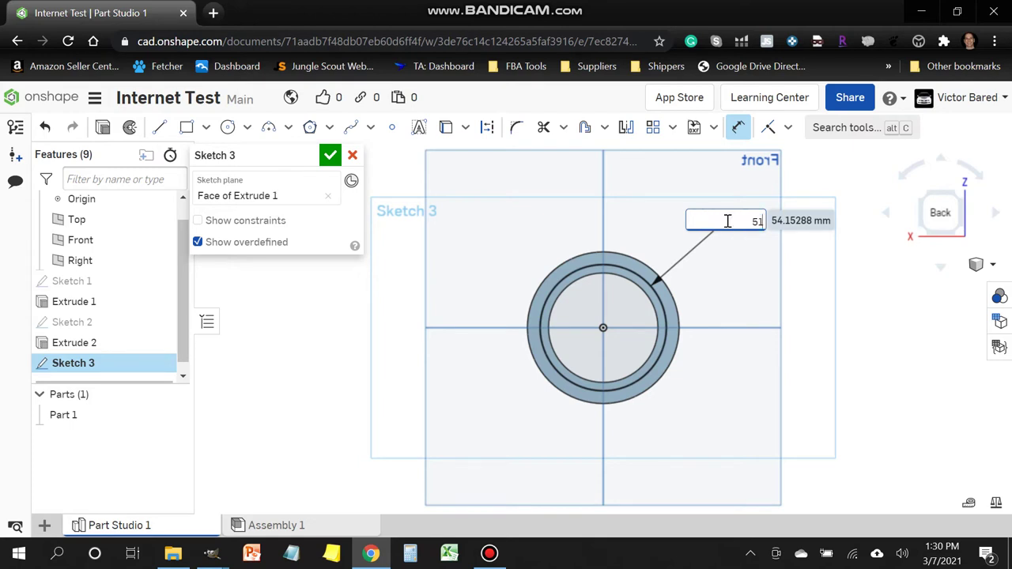
{"action": "key", "text": "Return"}
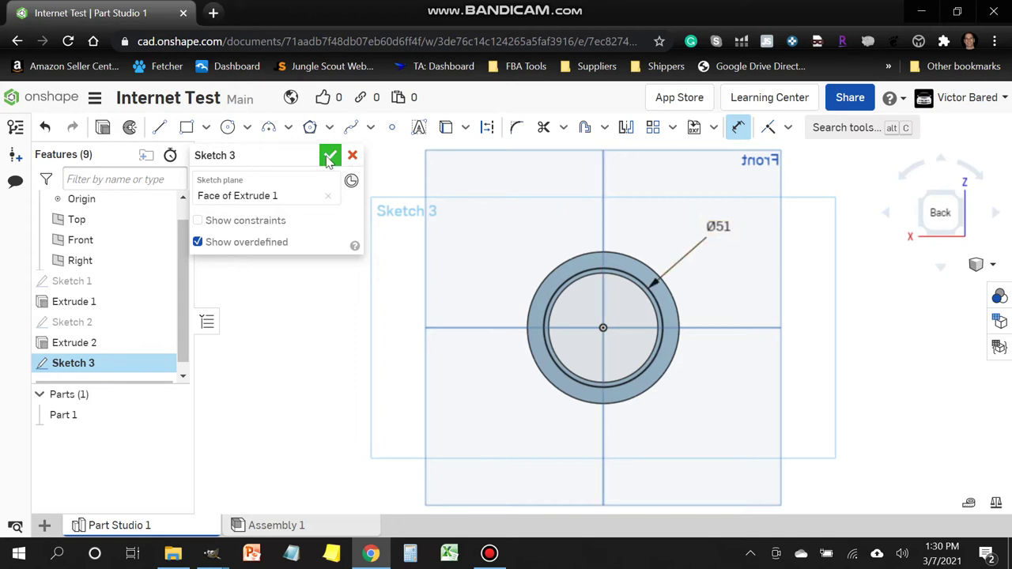
{"action": "left_click", "coordinate": [329, 159]}
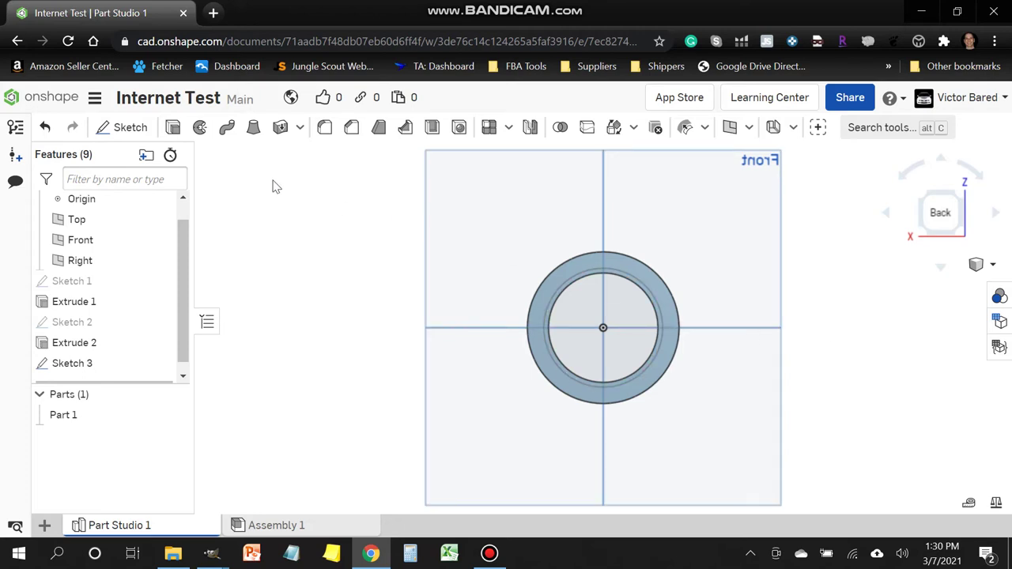
Start a blind extrusion of the thin region between the ring's inner edge and the 51 mm circle, adding it to the part.
{"action": "left_click", "coordinate": [177, 133]}
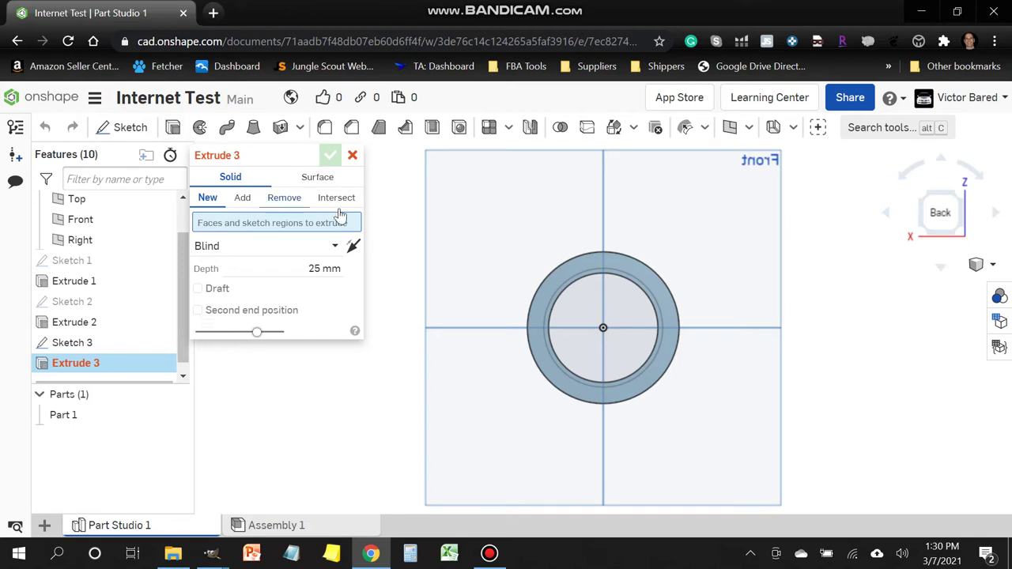
{"action": "left_click", "coordinate": [570, 281]}
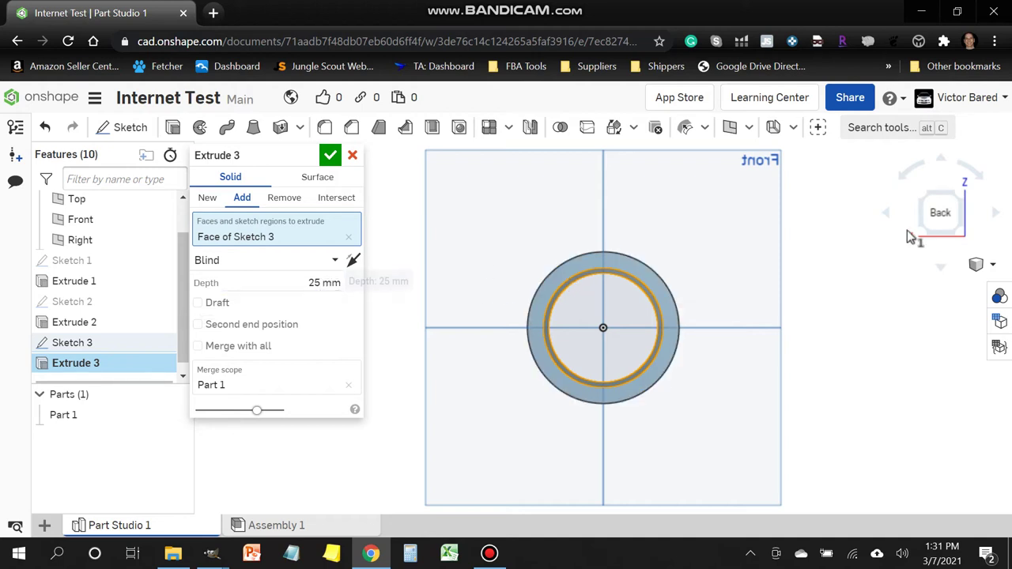
{"action": "left_click", "coordinate": [994, 215]}
{"action": "left_click", "coordinate": [994, 215]}
{"action": "left_click", "coordinate": [994, 216]}
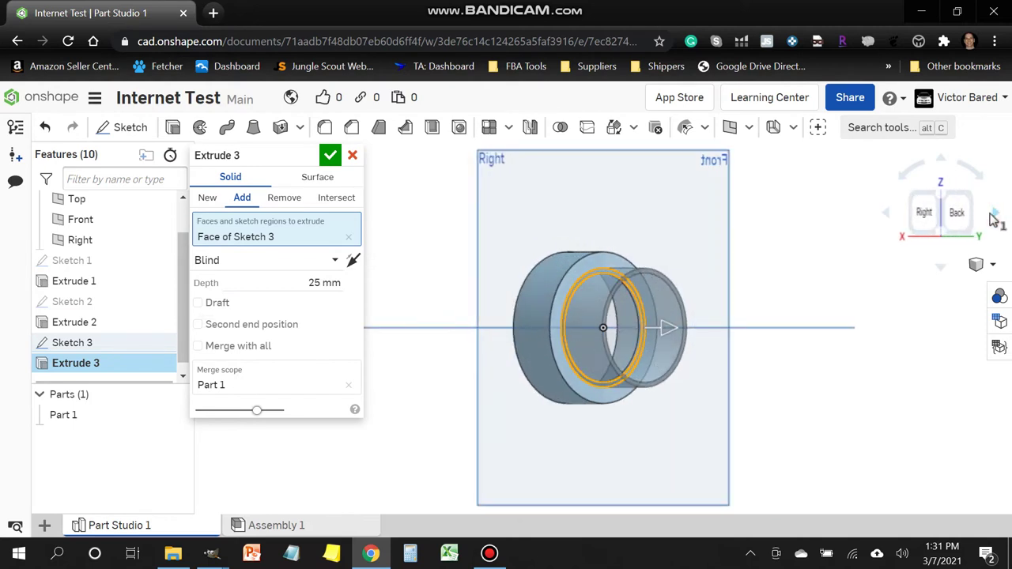
{"action": "left_click", "coordinate": [994, 215]}
{"action": "left_click", "coordinate": [995, 215]}
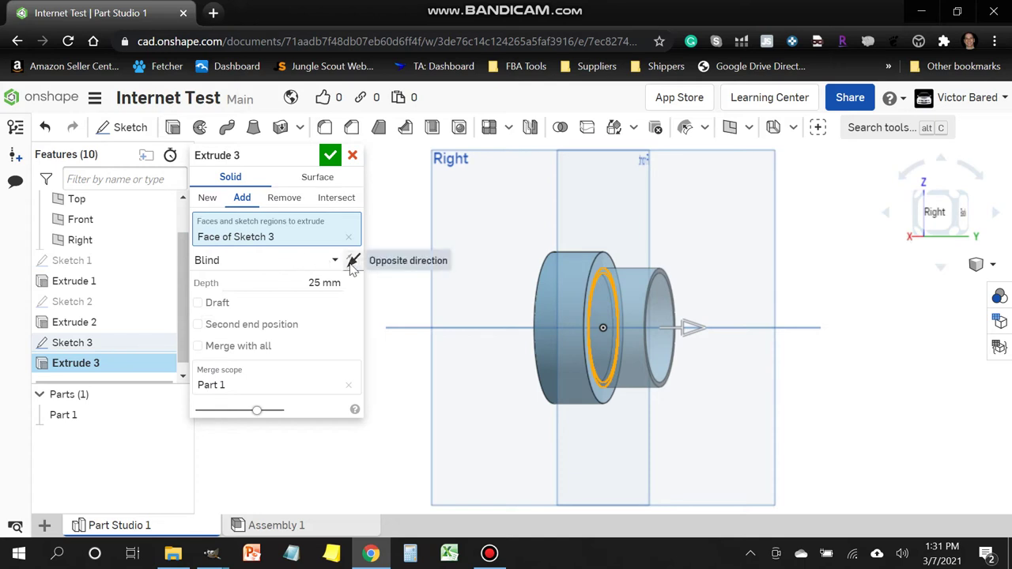
Reverse the inner wall's extrusion direction so it runs through the inside of the outer wall.
{"action": "left_click", "coordinate": [352, 265]}
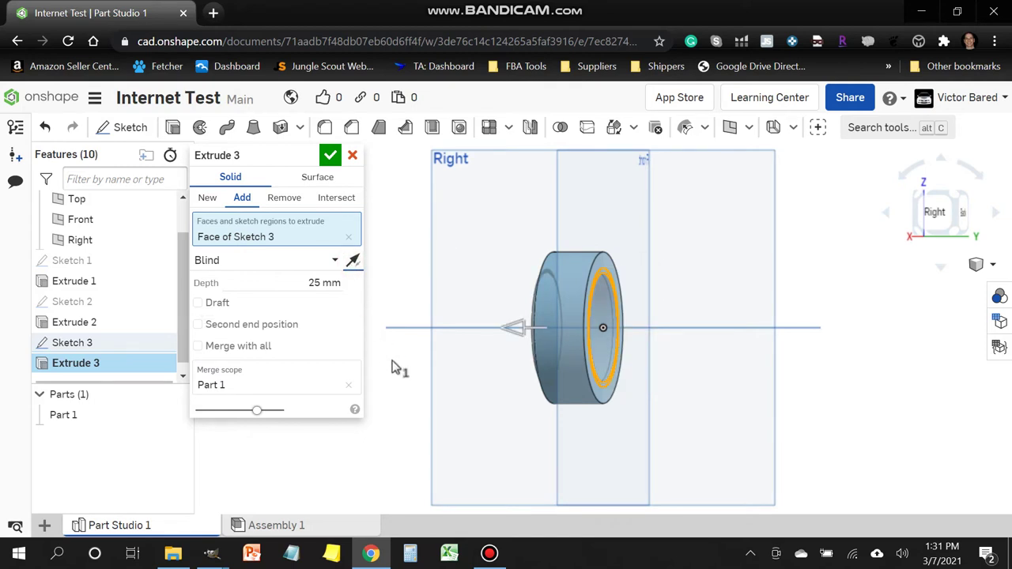
{"action": "left_click", "coordinate": [1001, 218]}
{"action": "left_click", "coordinate": [1001, 218]}
{"action": "left_click", "coordinate": [1001, 219]}
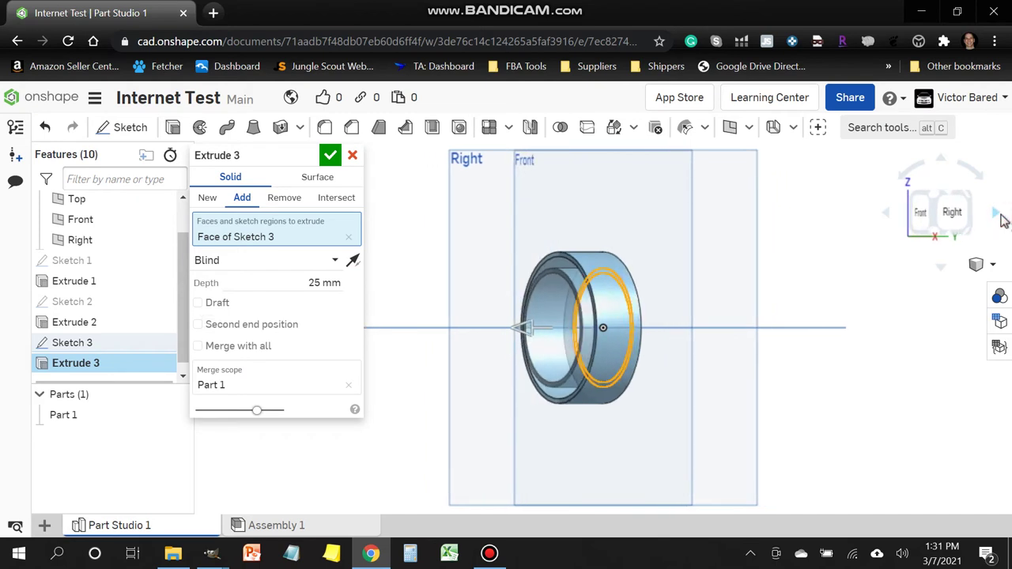
{"action": "left_click", "coordinate": [1001, 218]}
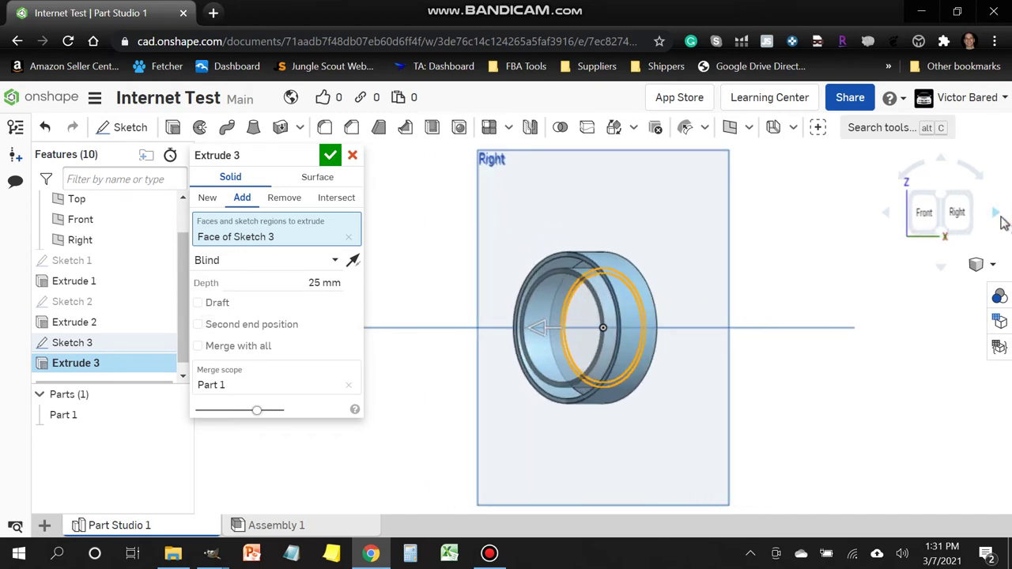
Set the inner wall's extrusion depth to 71 mm and finish the extrusion.
{"action": "left_click", "coordinate": [316, 283]}
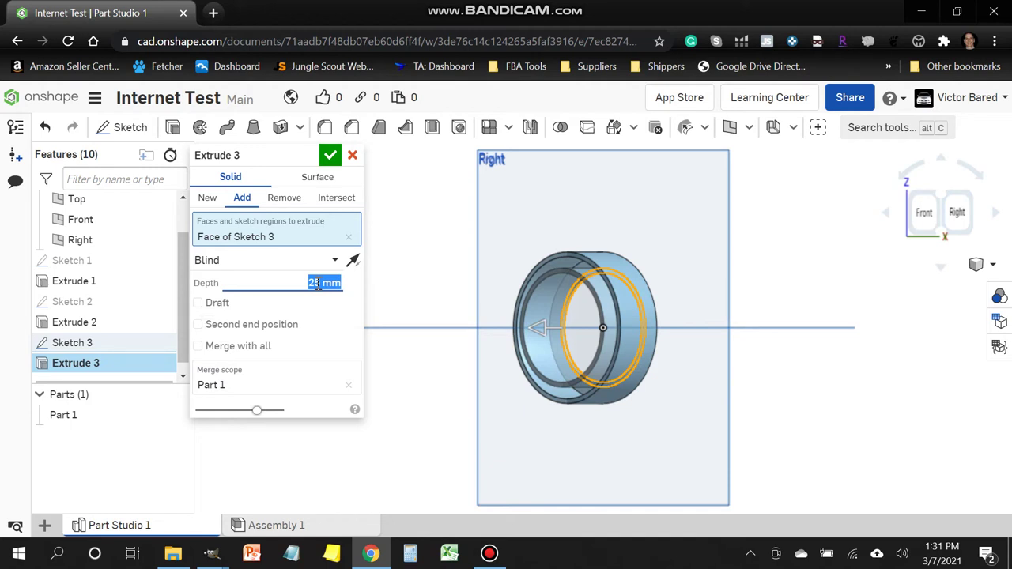
{"action": "key", "text": "BackSpace"}
{"action": "type", "text": "71"}
{"action": "key", "text": "Return"}
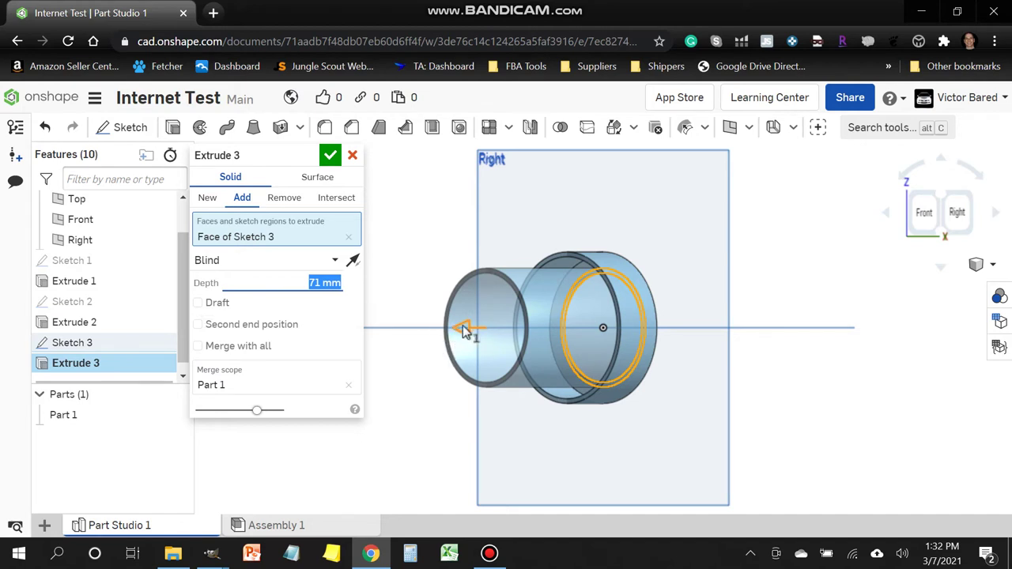
{"action": "mouse_move", "coordinate": [465, 331]}
{"action": "left_mouse_down"}
{"action": "mouse_move", "coordinate": [442, 326]}
{"action": "mouse_move", "coordinate": [470, 331]}
{"action": "mouse_move", "coordinate": [458, 328]}
{"action": "left_mouse_up"}
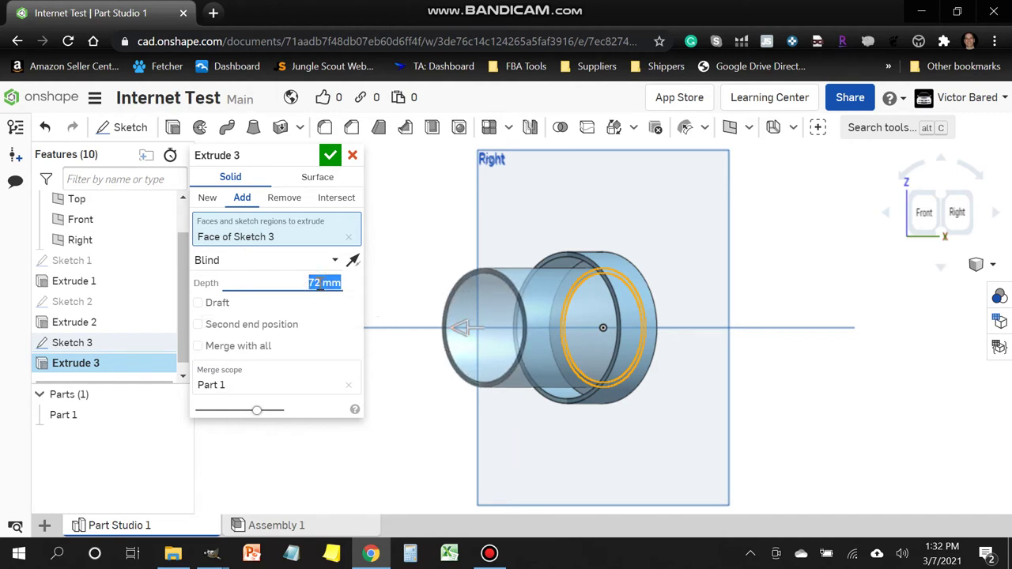
{"action": "type", "text": "71"}
{"action": "key", "text": "Return"}
{"action": "left_click", "coordinate": [329, 156]}
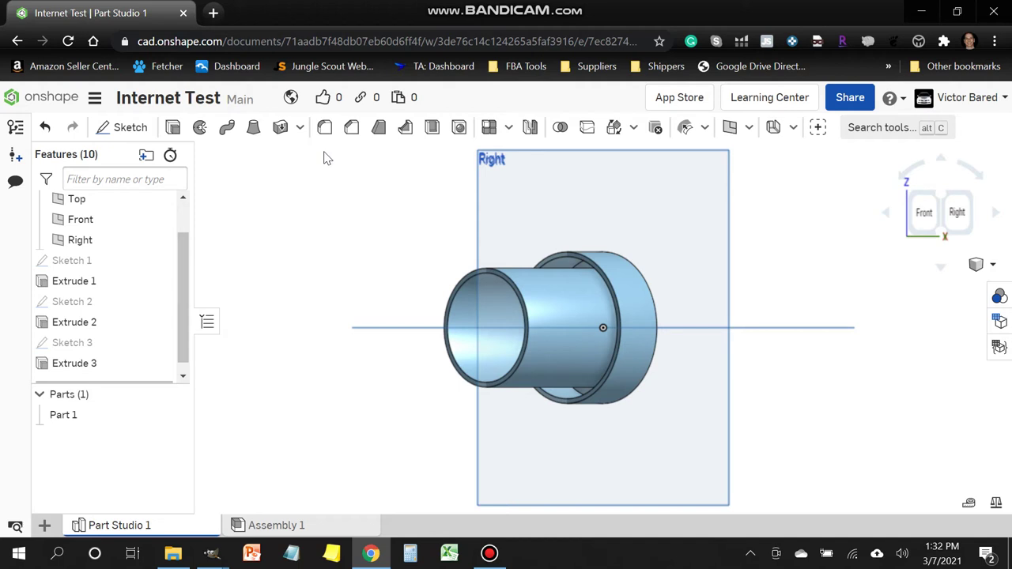
Start a circular fillet on the outer edge of the inner wall's free end.
{"action": "scroll", "coordinate": [816, 283], "scroll_direction": "up", "scroll_amount": 2}
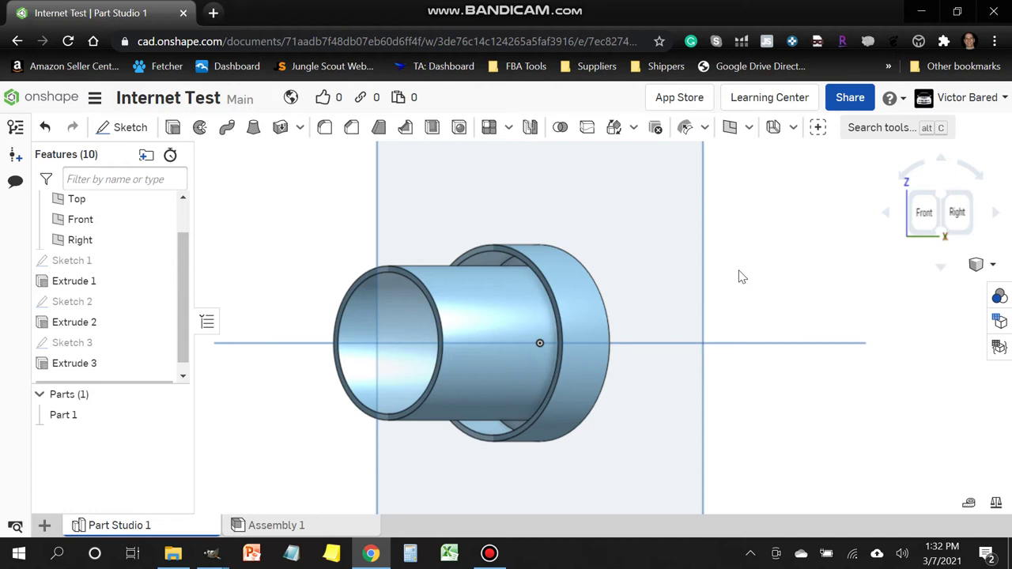
{"action": "middle_click_drag", "start_coordinate": [742, 276], "coordinate": [965, 224]}
{"action": "scroll", "coordinate": [836, 251], "scroll_direction": "up", "scroll_amount": 3}
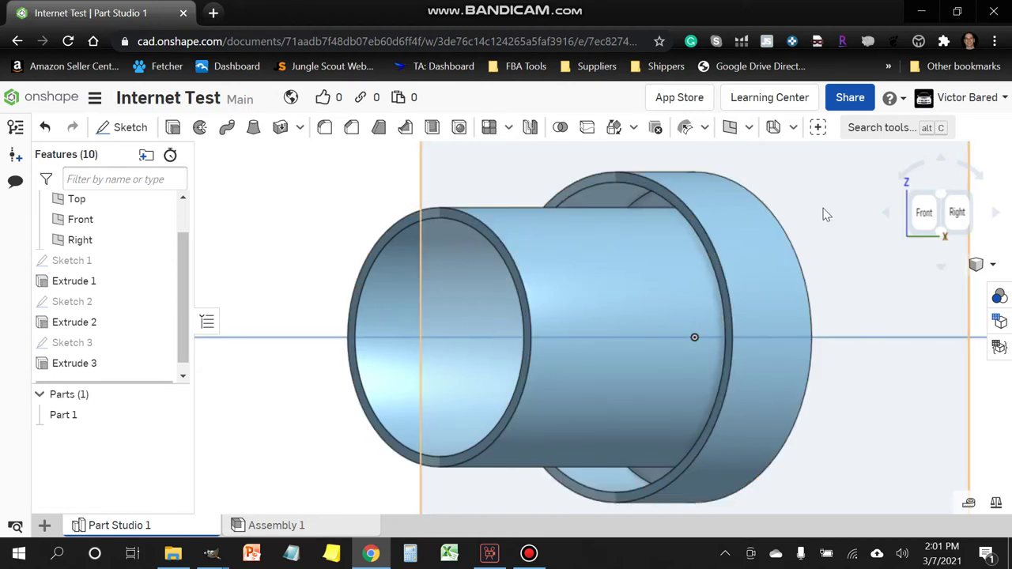
{"action": "scroll", "coordinate": [822, 214], "scroll_direction": "up", "scroll_amount": 2}
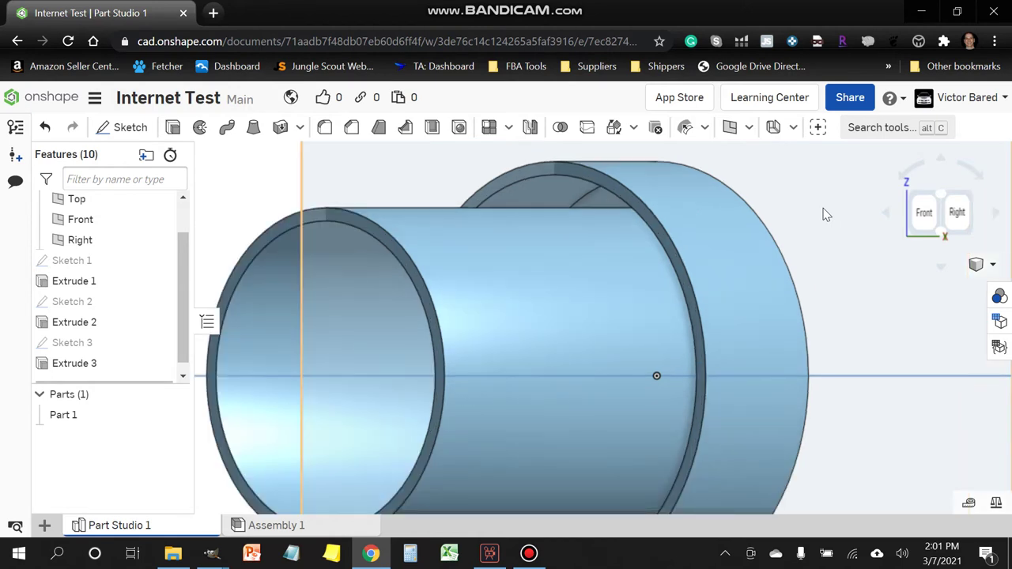
{"action": "scroll", "coordinate": [822, 213], "scroll_direction": "up", "scroll_amount": 2}
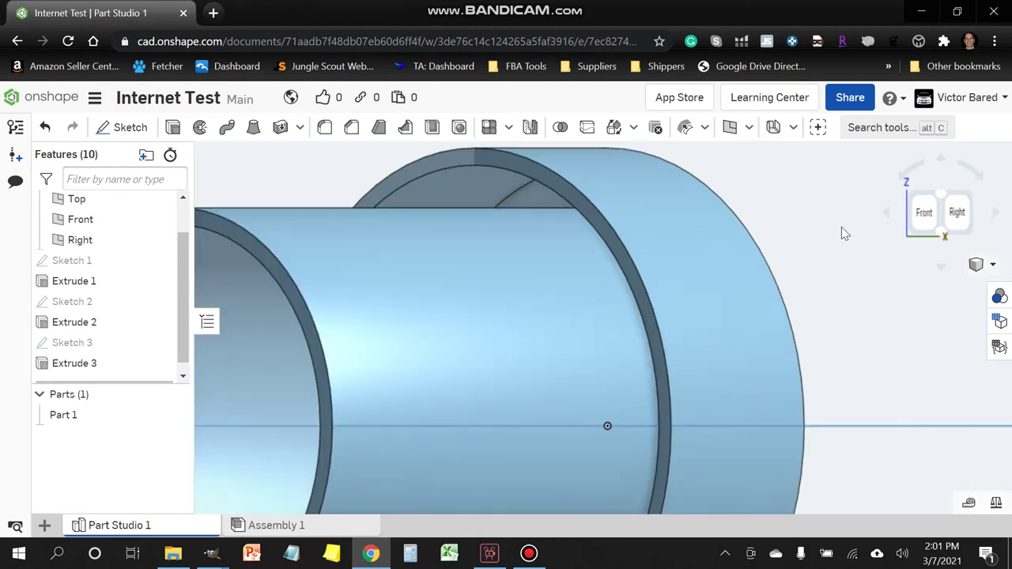
{"action": "middle_click_drag", "start_coordinate": [844, 230], "coordinate": [1010, 225]}
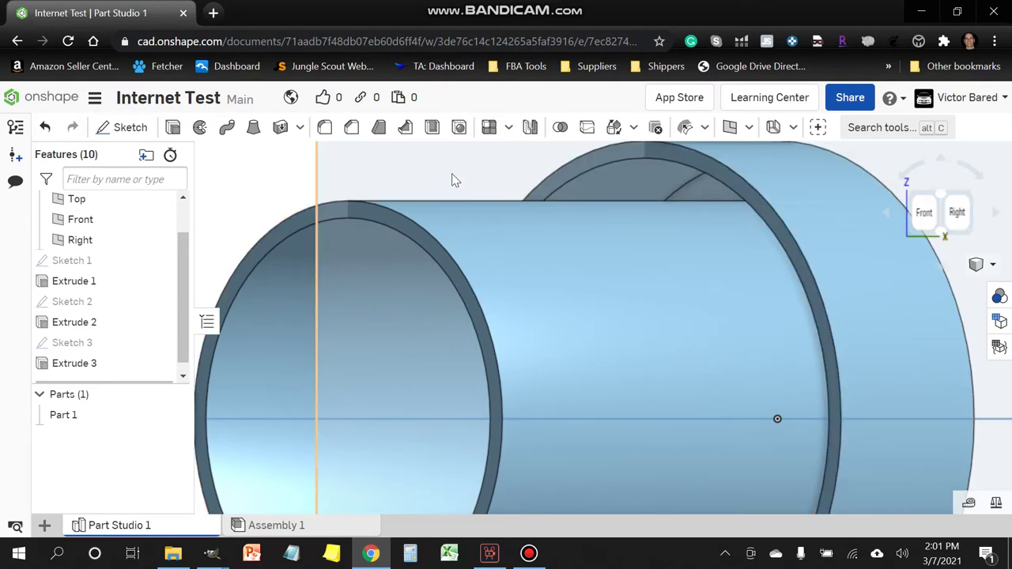
{"action": "middle_click_drag", "start_coordinate": [472, 178], "coordinate": [506, 188]}
{"action": "scroll", "coordinate": [541, 196], "scroll_direction": "up", "scroll_amount": 5}
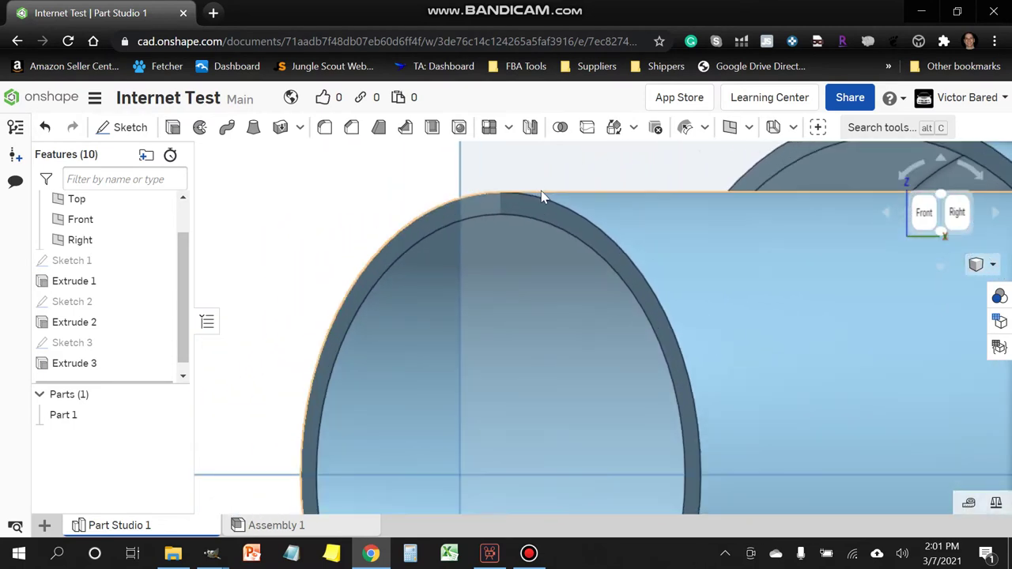
{"action": "middle_click_drag", "start_coordinate": [511, 176], "coordinate": [583, 170]}
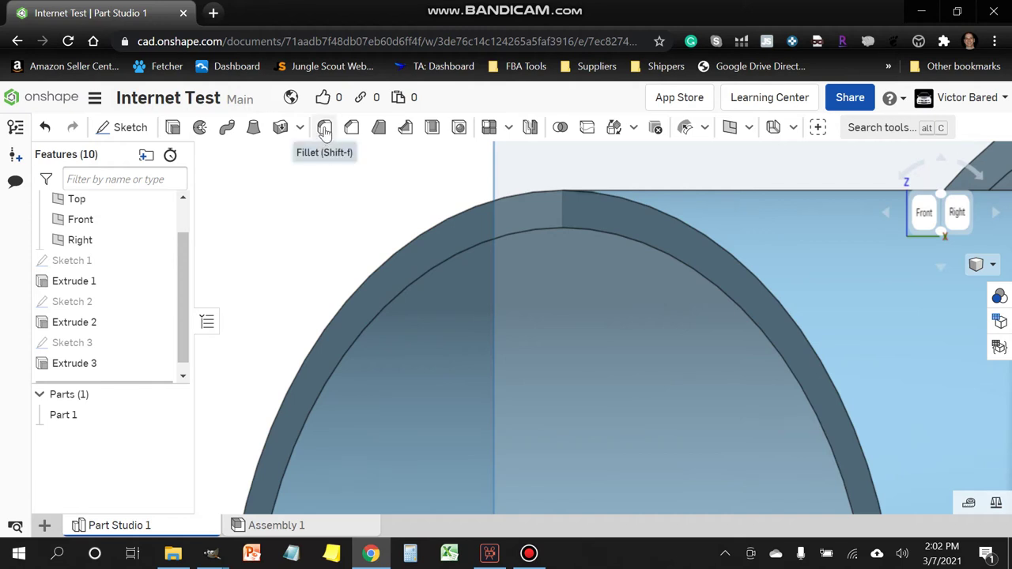
{"action": "mouse_move", "coordinate": [325, 133]}
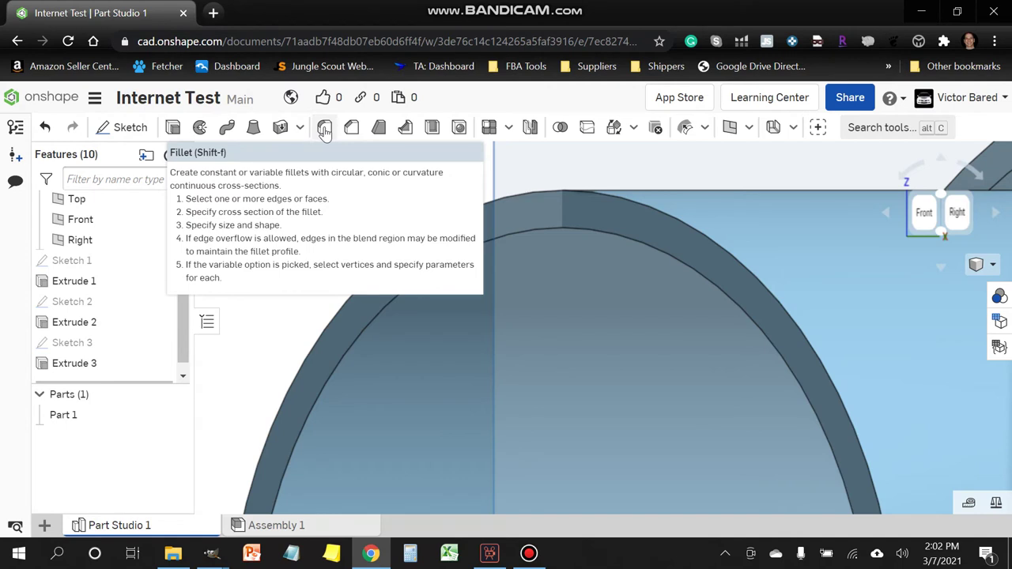
{"action": "left_click", "coordinate": [324, 129]}
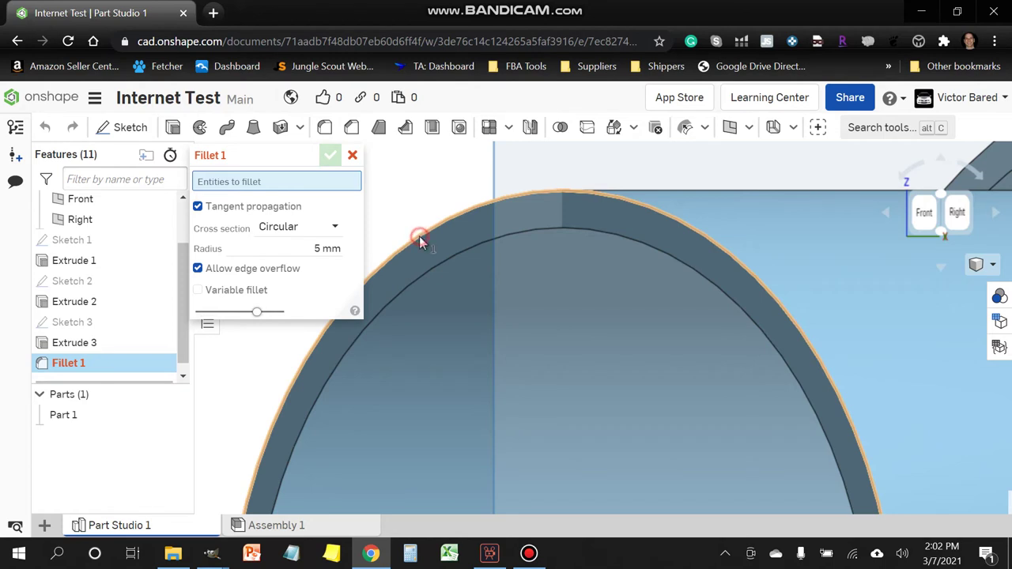
{"action": "left_click", "coordinate": [419, 236]}
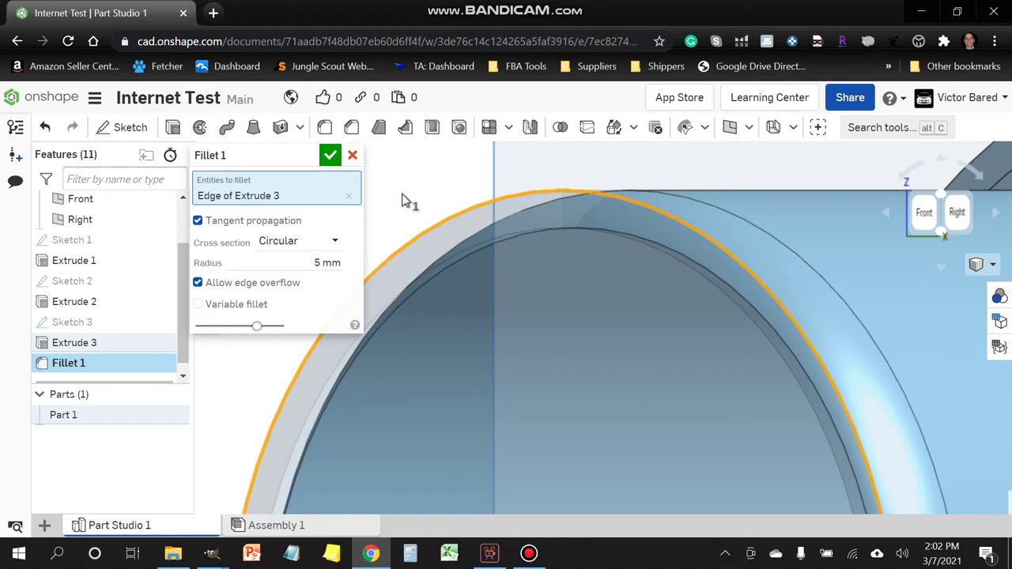
Set the radius of the inner wall's edge fillet to 2 mm and finish the fillet.
{"action": "left_click", "coordinate": [979, 184]}
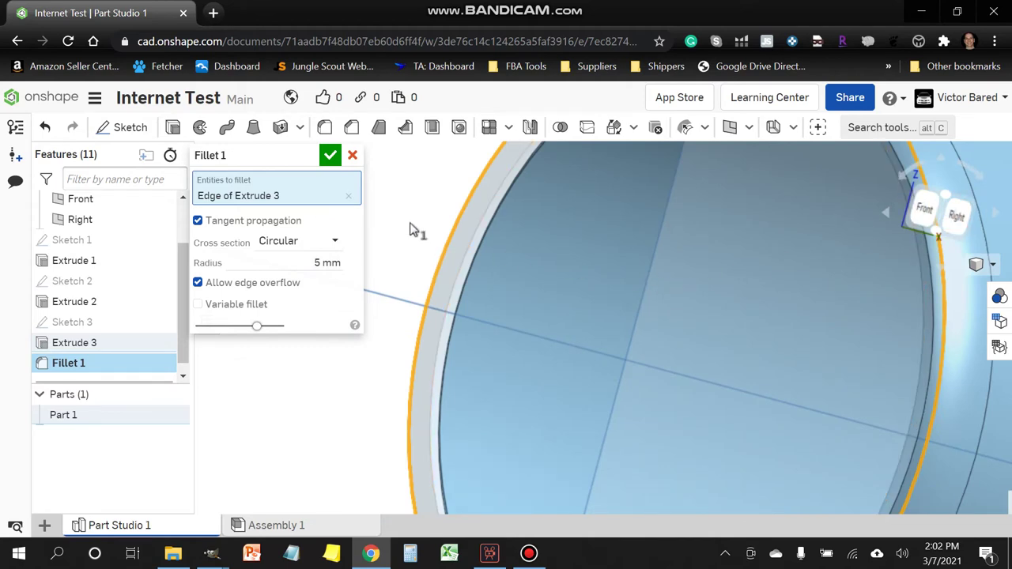
{"action": "right_click_drag", "start_coordinate": [409, 227], "coordinate": [418, 180]}
{"action": "left_click", "coordinate": [320, 263]}
{"action": "type", "text": "2"}
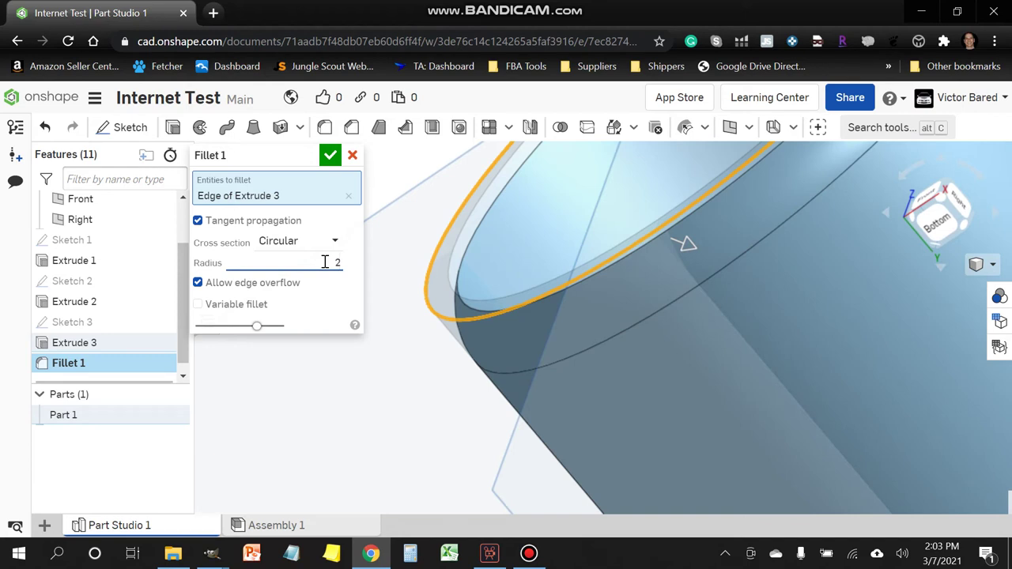
{"action": "key", "text": "Return"}
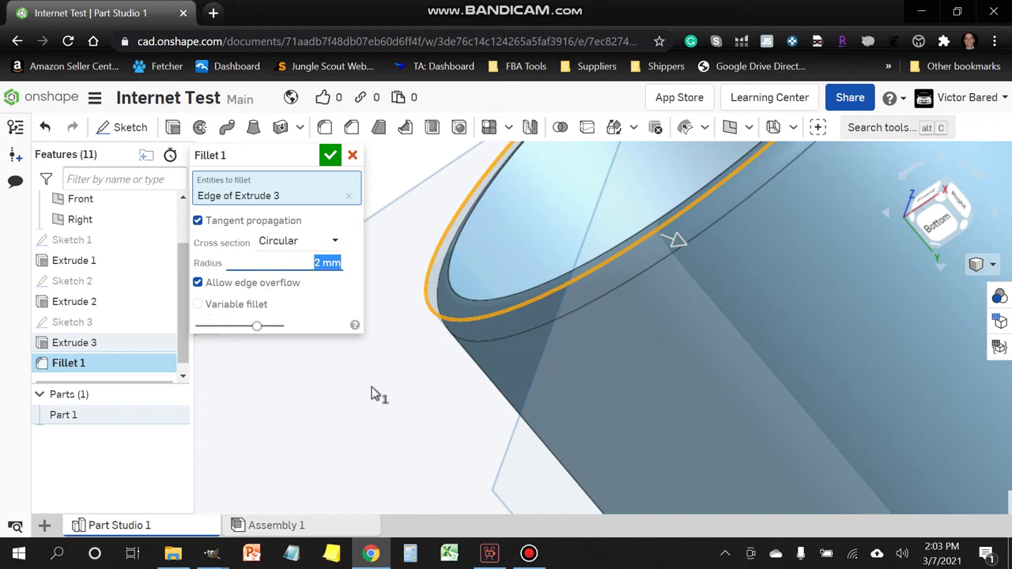
{"action": "left_click", "coordinate": [331, 155]}
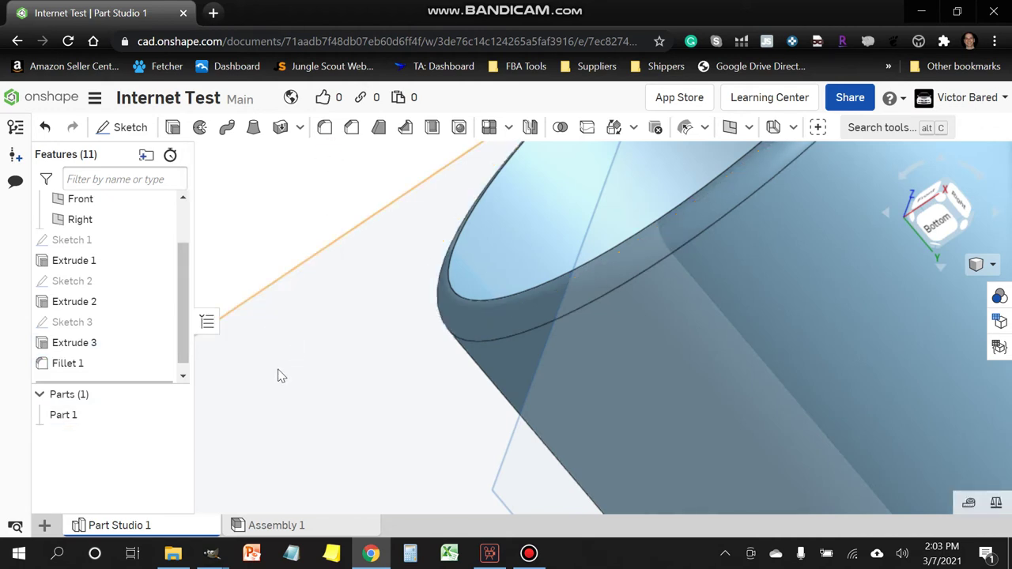
Fillet the outer edge of the outer wall's open rim with a 2 mm radius.
{"action": "scroll", "coordinate": [281, 368], "scroll_direction": "up", "scroll_amount": 3}
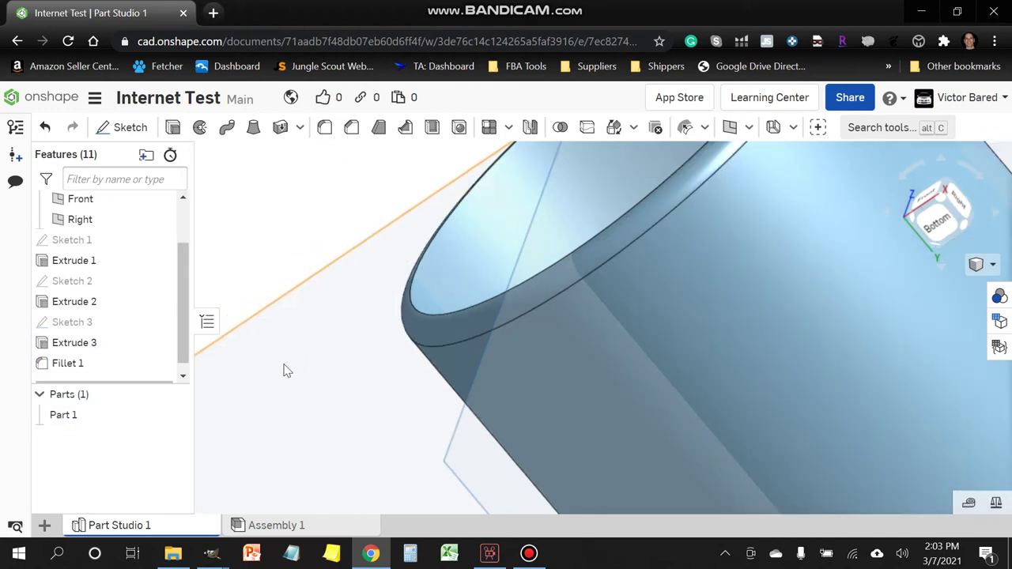
{"action": "scroll", "coordinate": [286, 370], "scroll_direction": "up", "scroll_amount": 2}
{"action": "scroll", "coordinate": [301, 400], "scroll_direction": "down", "scroll_amount": 5}
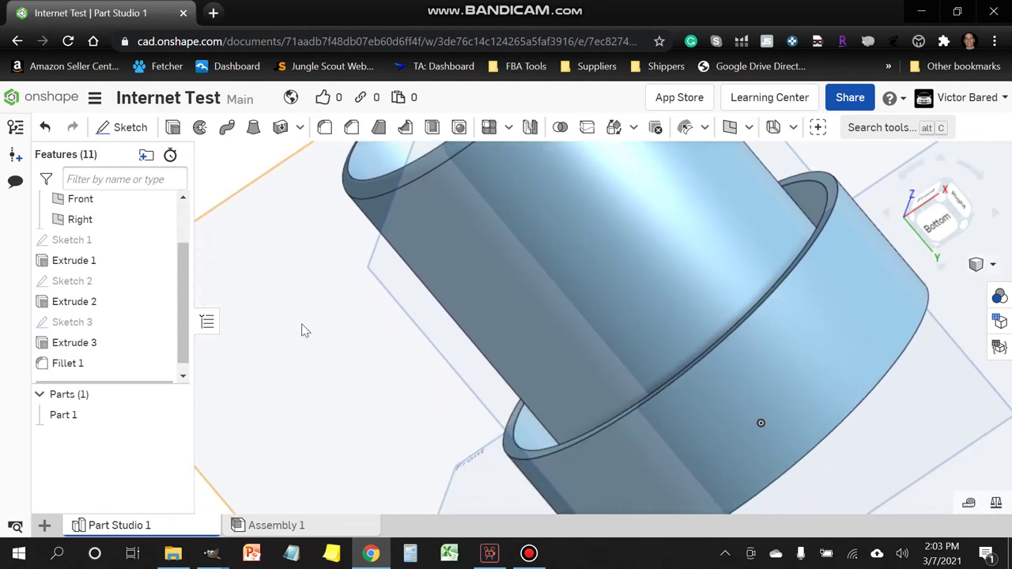
{"action": "middle_click_drag", "start_coordinate": [355, 435], "coordinate": [293, 290]}
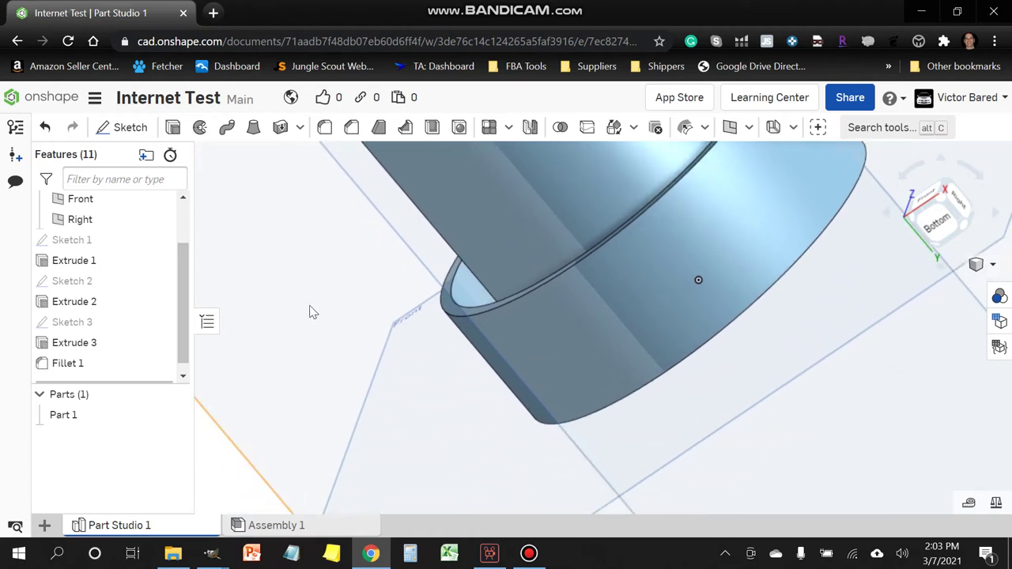
{"action": "scroll", "coordinate": [309, 311], "scroll_direction": "down", "scroll_amount": 5}
{"action": "middle_click_drag", "start_coordinate": [366, 322], "coordinate": [268, 289]}
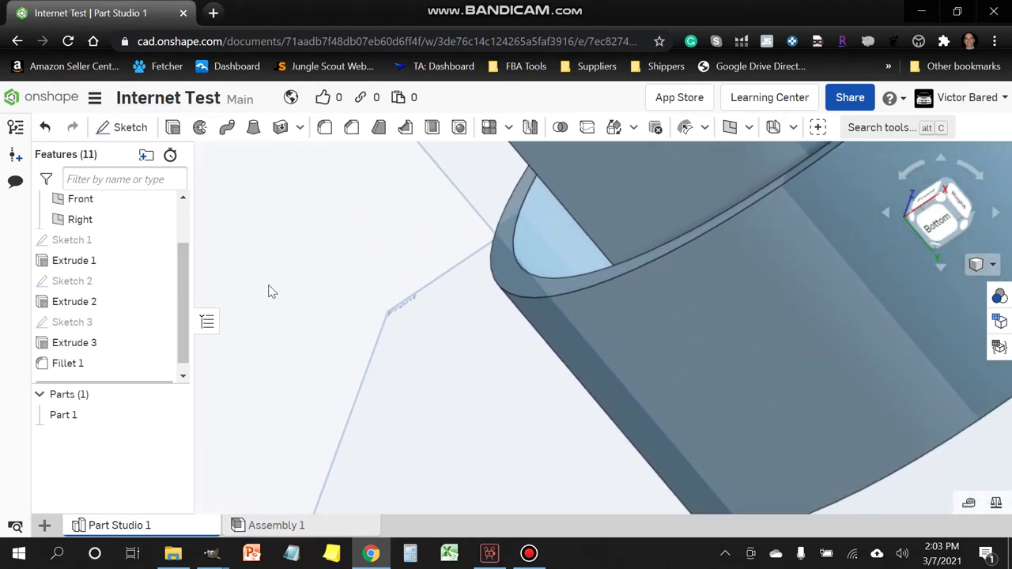
{"action": "left_click", "coordinate": [325, 129]}
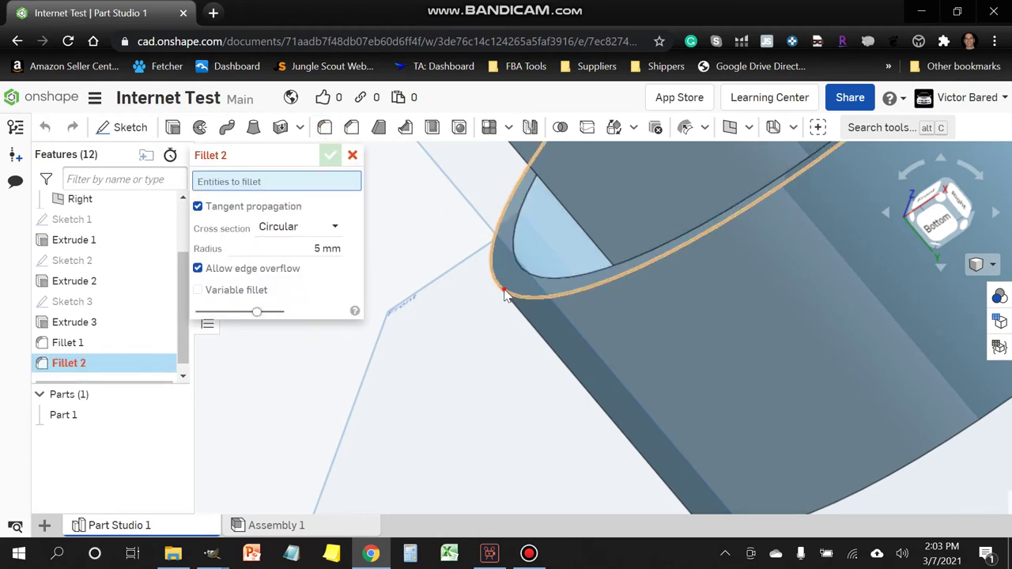
{"action": "left_click", "coordinate": [506, 295]}
{"action": "left_click", "coordinate": [317, 261]}
{"action": "type", "text": "2"}
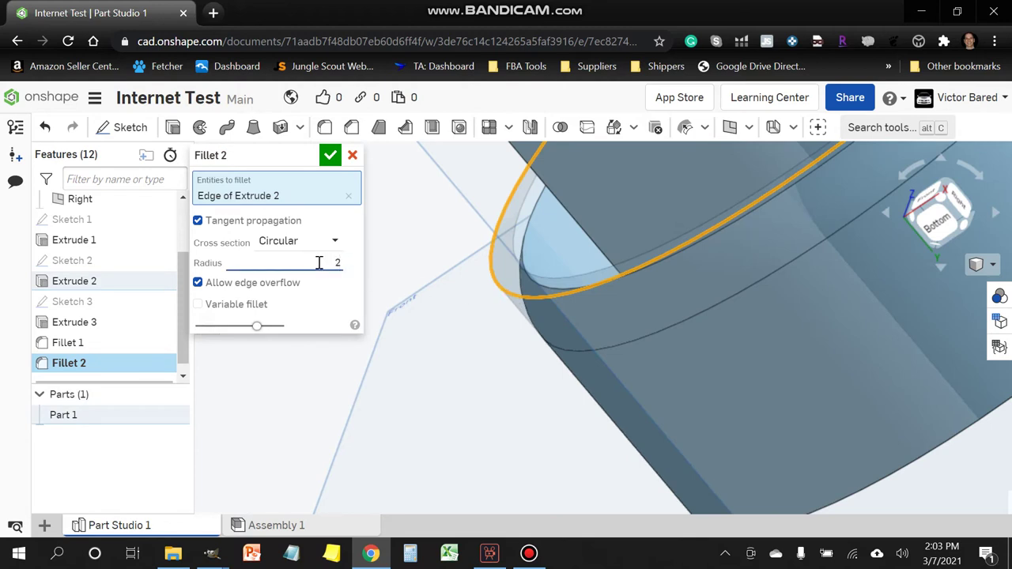
{"action": "key", "text": "Return"}
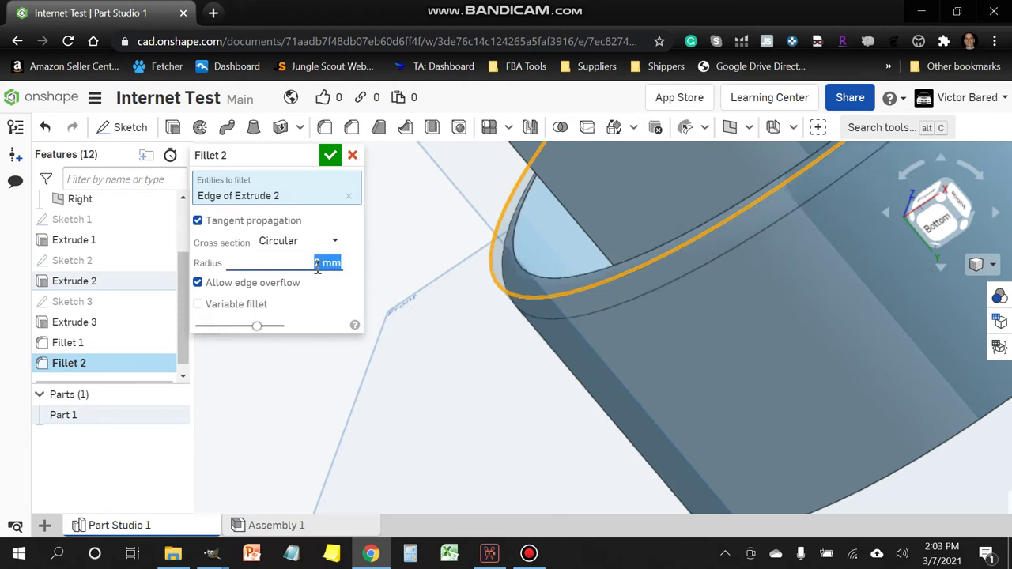
{"action": "left_click", "coordinate": [330, 155]}
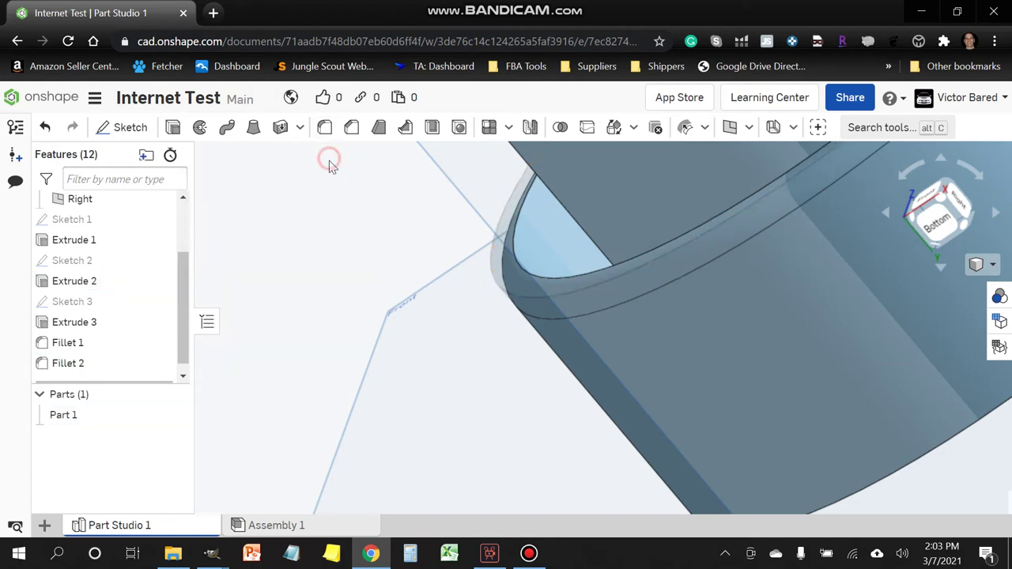
Examine the whole part and both filleted rims from several angles.
{"action": "key", "text": "Left"}
{"action": "key", "text": "Left"}
{"action": "key", "text": "Left"}
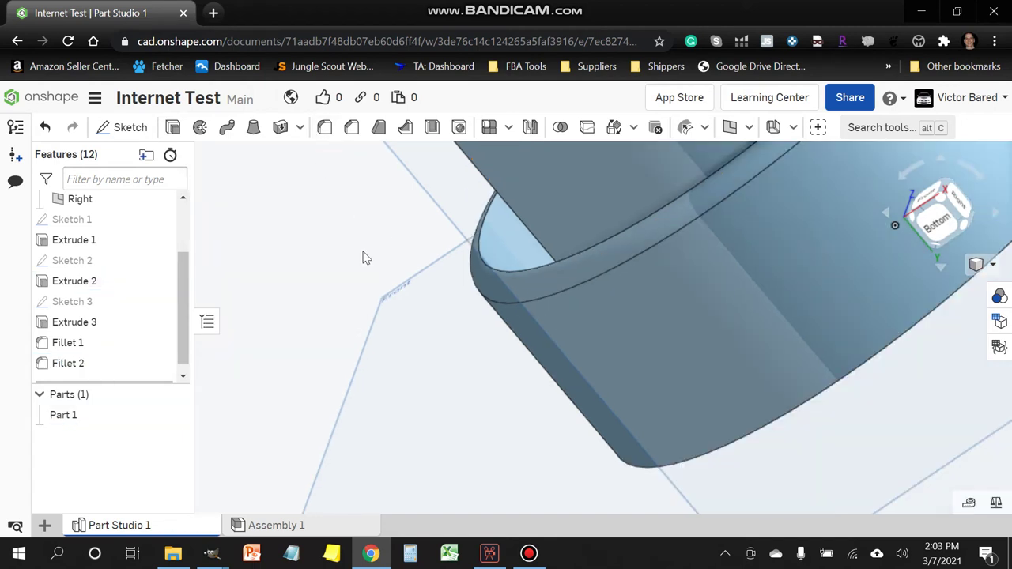
{"action": "scroll", "coordinate": [365, 257], "scroll_direction": "down", "scroll_amount": 3}
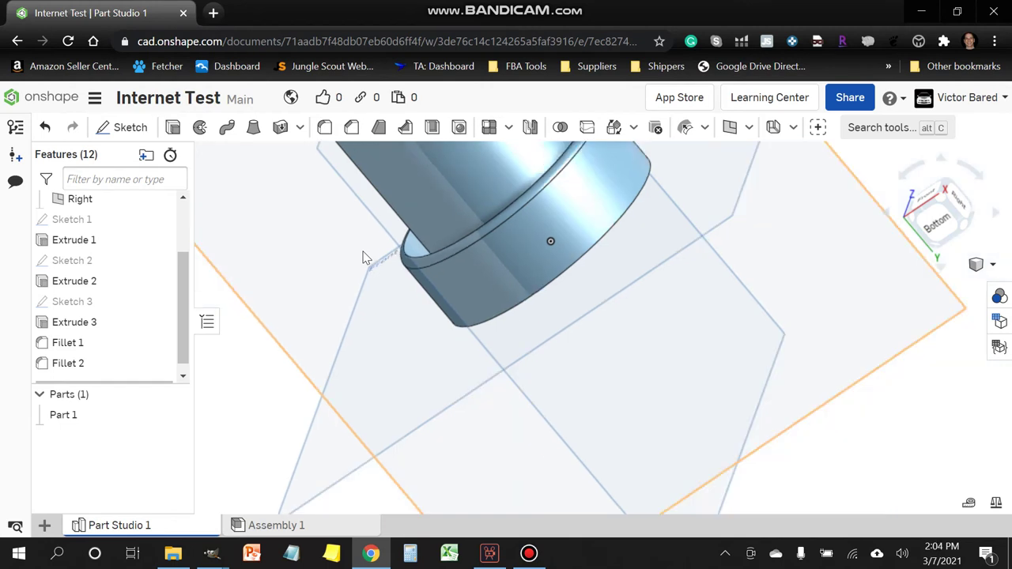
{"action": "middle_click_drag", "start_coordinate": [363, 258], "coordinate": [387, 398]}
{"action": "scroll", "coordinate": [299, 386], "scroll_direction": "down", "scroll_amount": 2}
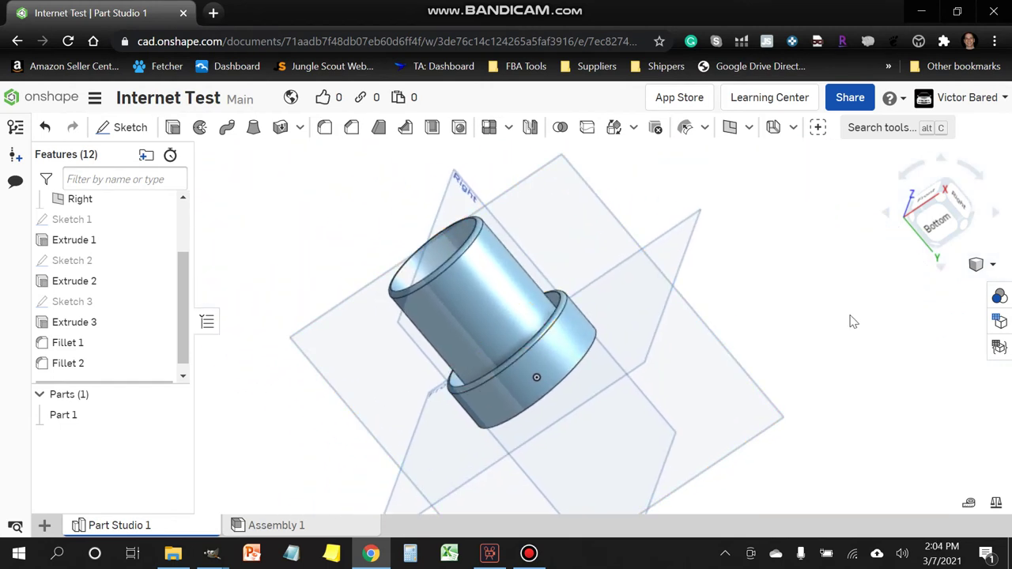
{"action": "right_click_drag", "start_coordinate": [775, 327], "coordinate": [818, 363]}
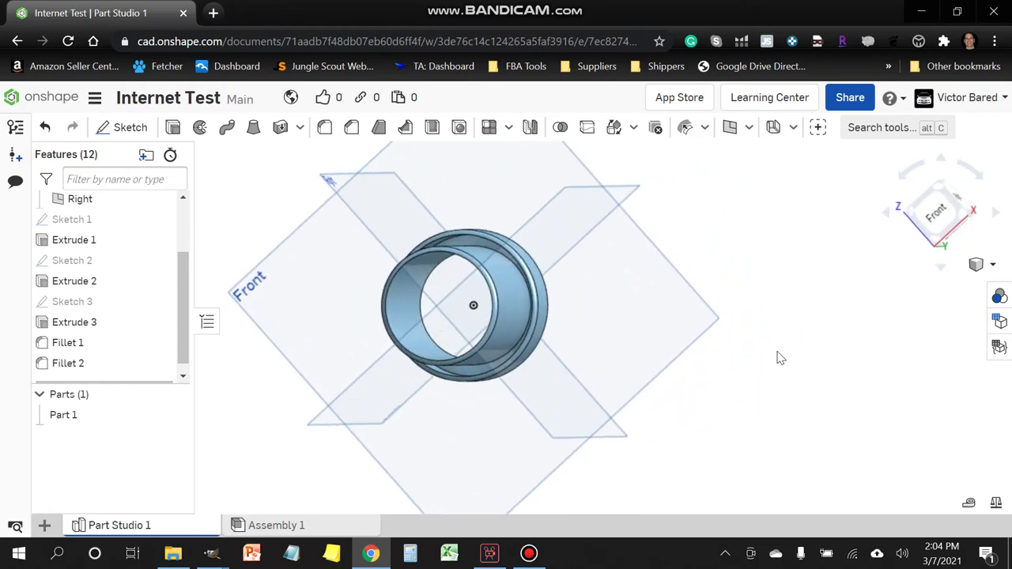
{"action": "scroll", "coordinate": [751, 326], "scroll_direction": "up", "scroll_amount": 2}
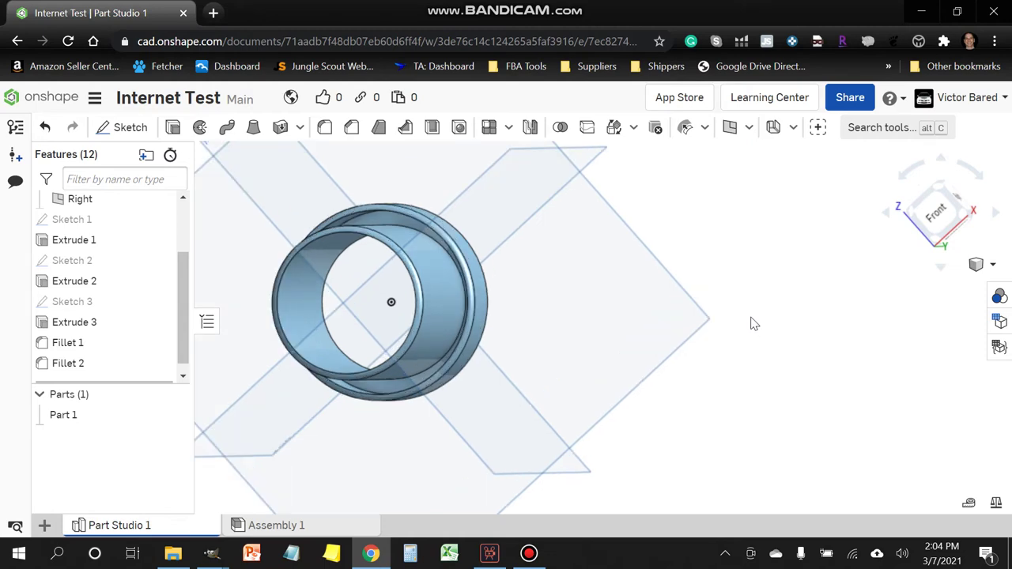
{"action": "right_click_drag", "start_coordinate": [753, 323], "coordinate": [894, 339]}
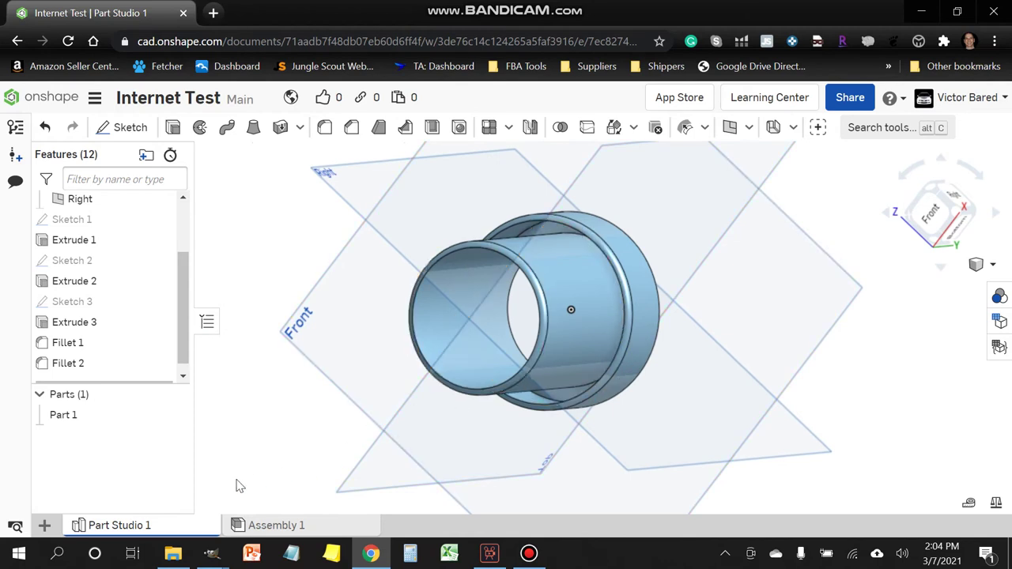
Export Part Studio 1 as a binary STL in millimetres at medium resolution, named "Vacuum Sleeve Test".
{"action": "mouse_move", "coordinate": [122, 530]}
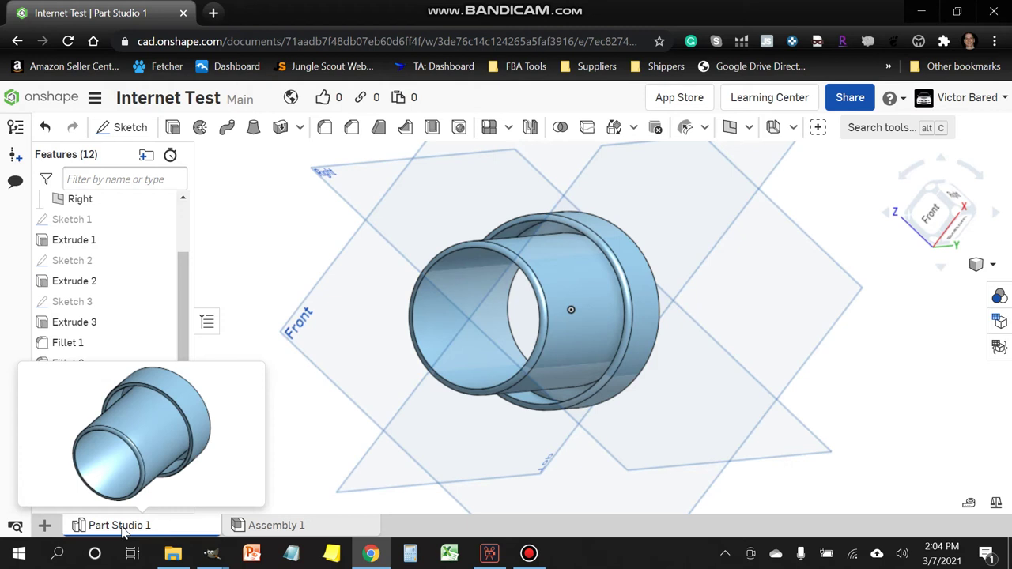
{"action": "right_click", "coordinate": [122, 531]}
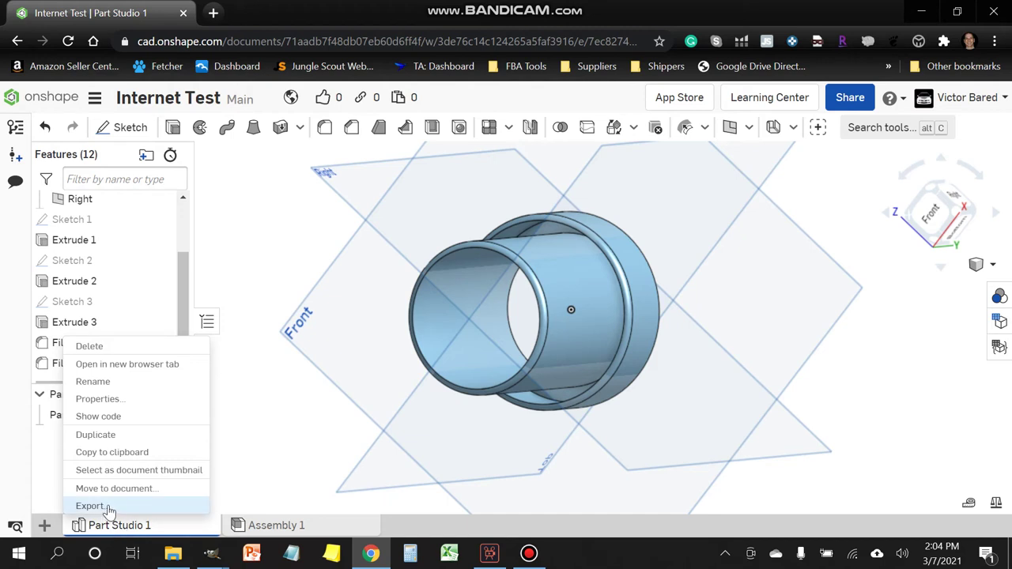
{"action": "left_click", "coordinate": [89, 506]}
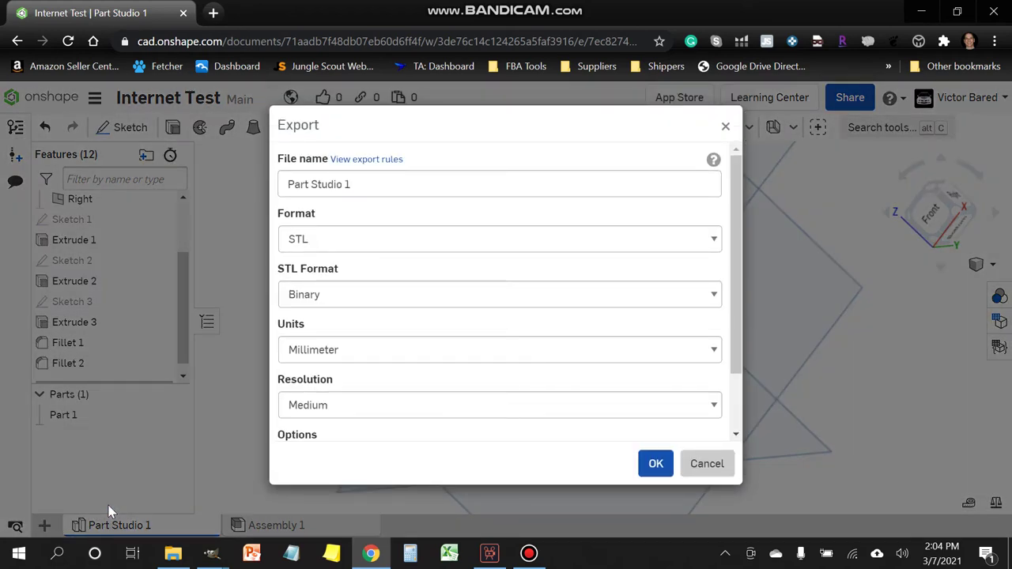
{"action": "left_click_drag", "start_coordinate": [353, 187], "coordinate": [258, 185]}
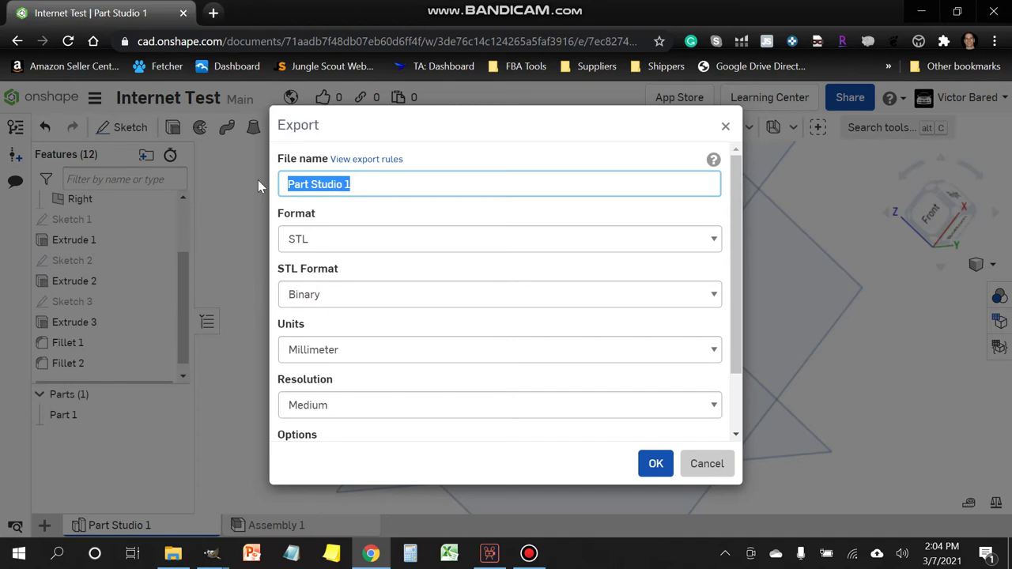
{"action": "type", "text": "Vacuu"}
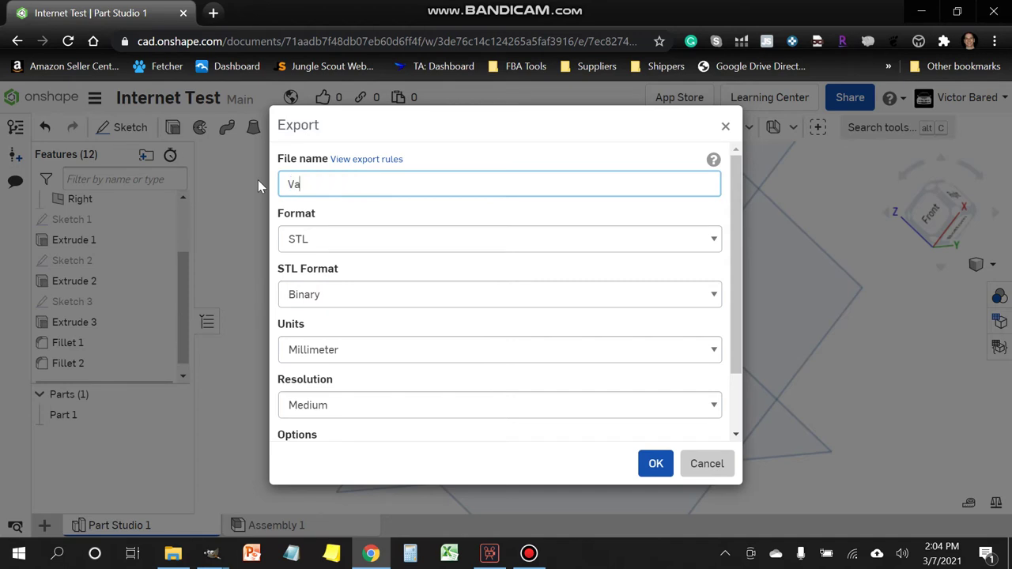
{"action": "type", "text": "m Sleeve Test"}
{"action": "left_click", "coordinate": [656, 465]}
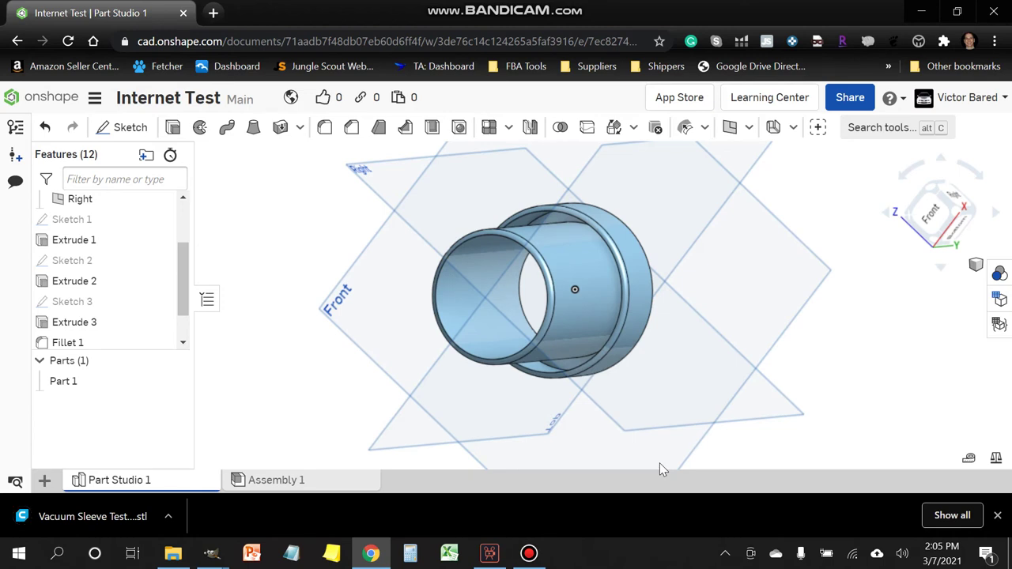
Locate the exported Vacuum Sleeve Test (1).stl in the Downloads folder and open it in Ultimaker Cura, with the print settings collapsed.
{"action": "left_click", "coordinate": [171, 516]}
{"action": "left_click", "coordinate": [204, 463]}
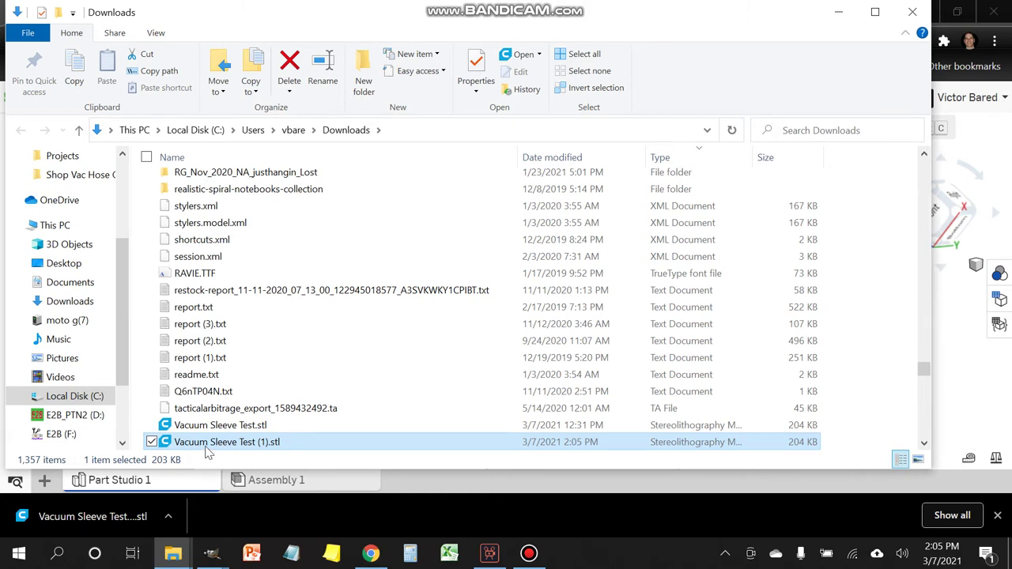
{"action": "double_click", "coordinate": [207, 446]}
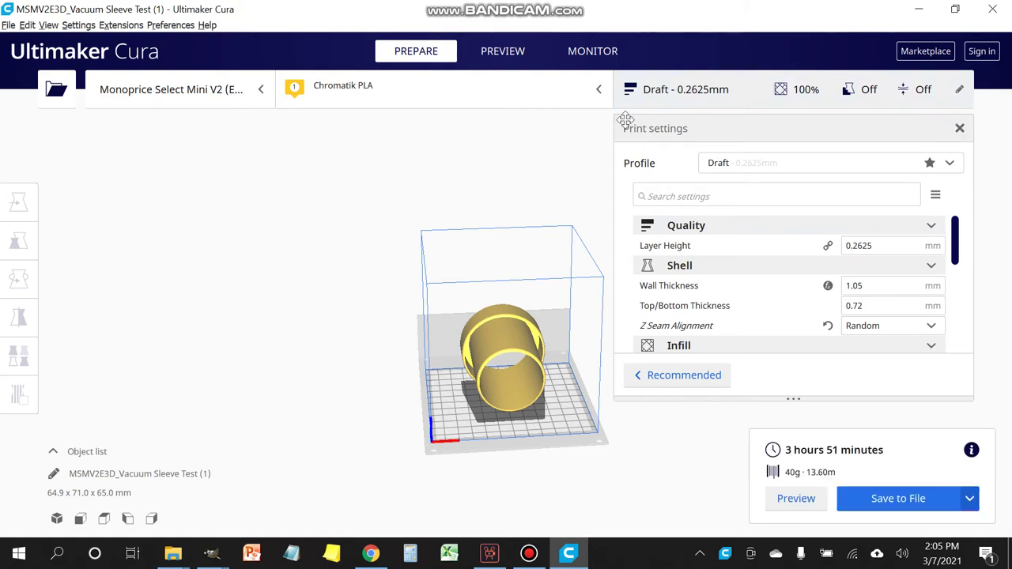
{"action": "left_click", "coordinate": [638, 95]}
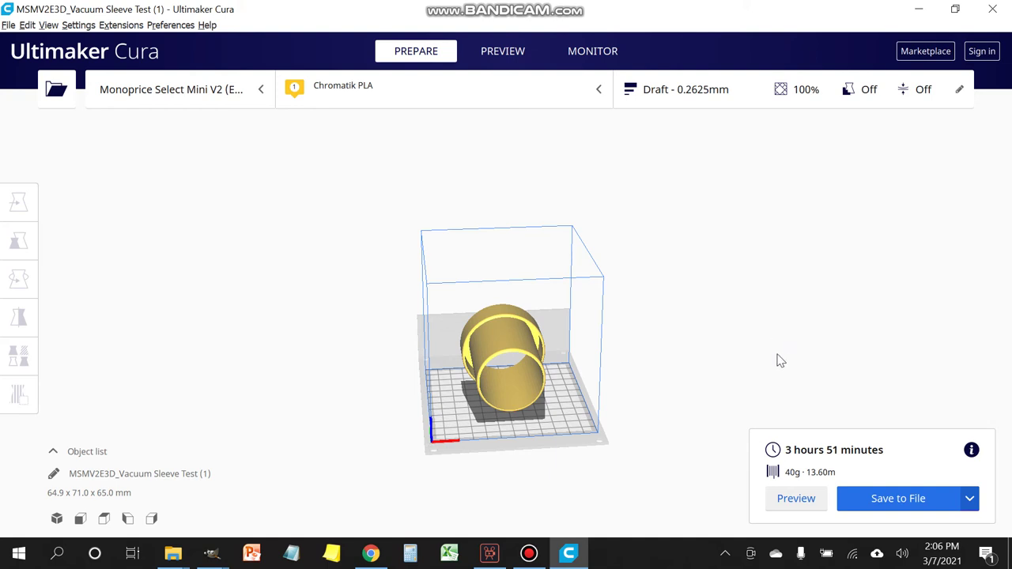
Rotate the sleeve model by -90° so it stands upright with its wide collar on the build plate.
{"action": "right_click_drag", "start_coordinate": [777, 357], "coordinate": [641, 341]}
{"action": "right_click_drag", "start_coordinate": [751, 348], "coordinate": [668, 355]}
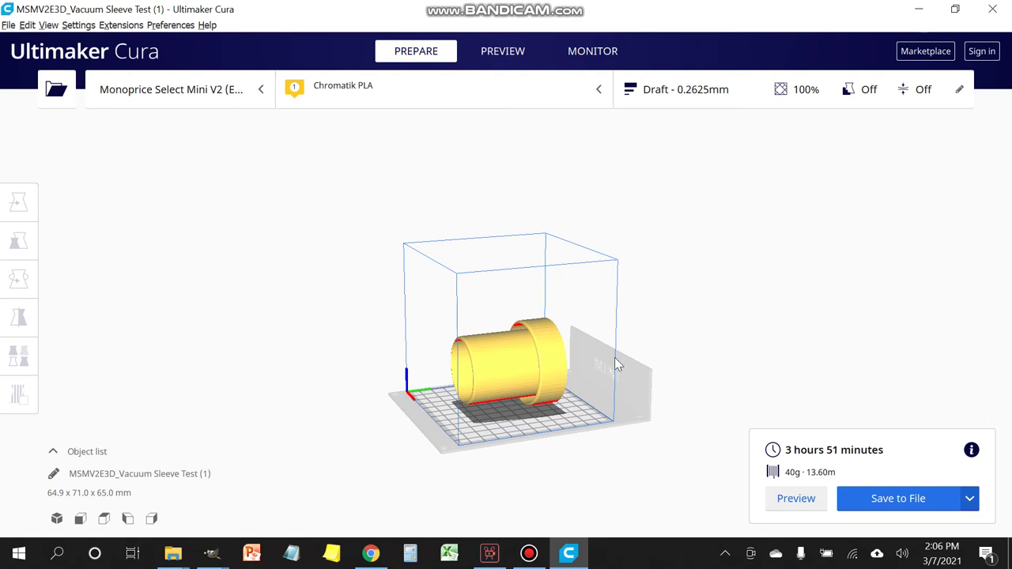
{"action": "left_click", "coordinate": [514, 365]}
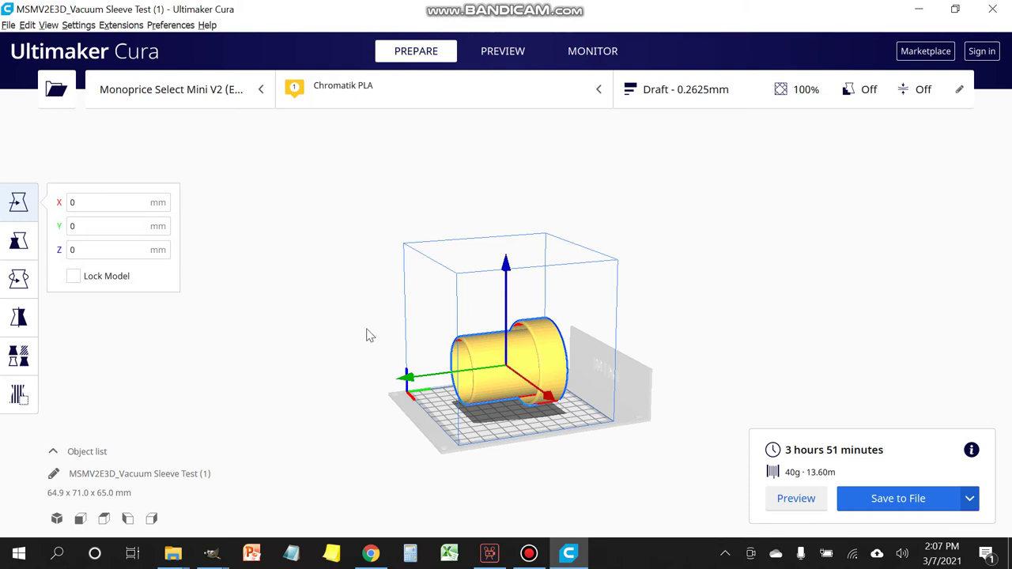
{"action": "left_click", "coordinate": [14, 288]}
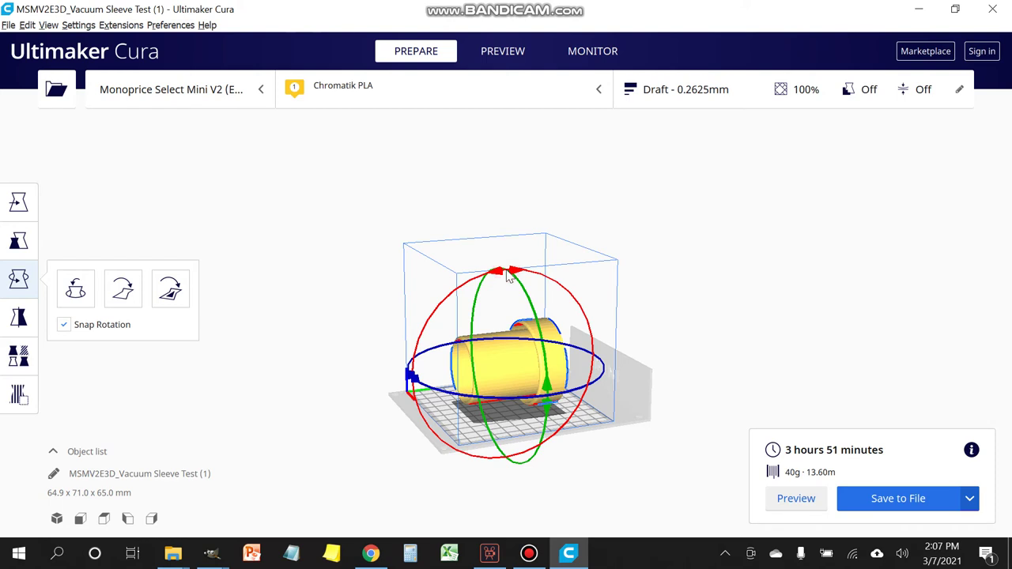
{"action": "left_click_drag", "start_coordinate": [508, 275], "coordinate": [634, 354]}
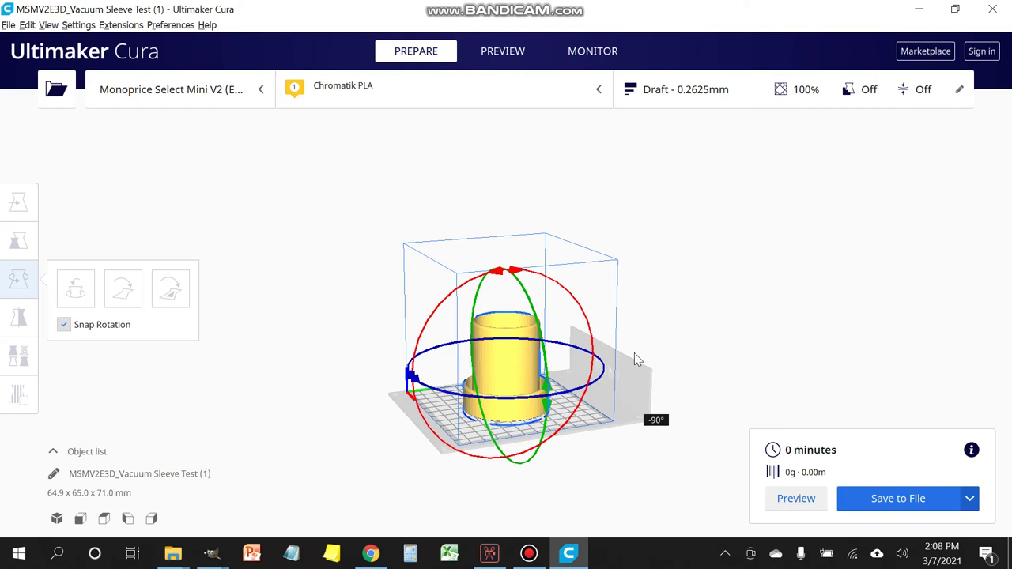
{"action": "left_click_drag", "start_coordinate": [634, 353], "coordinate": [633, 352]}
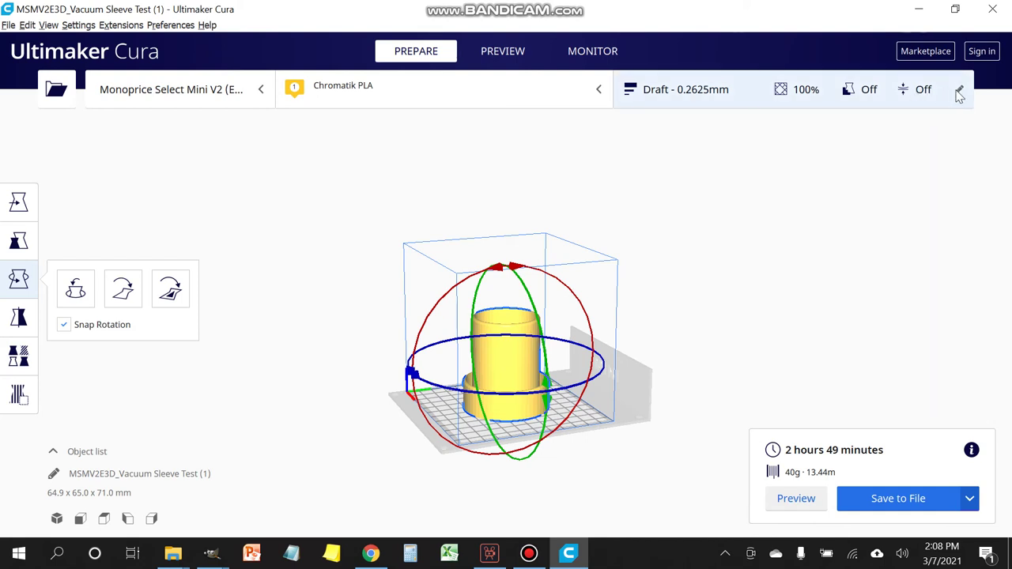
Open the print settings and review the available layer-height profiles, keeping Draft - 0.2625 mm and the customized settings.
{"action": "left_click", "coordinate": [655, 93]}
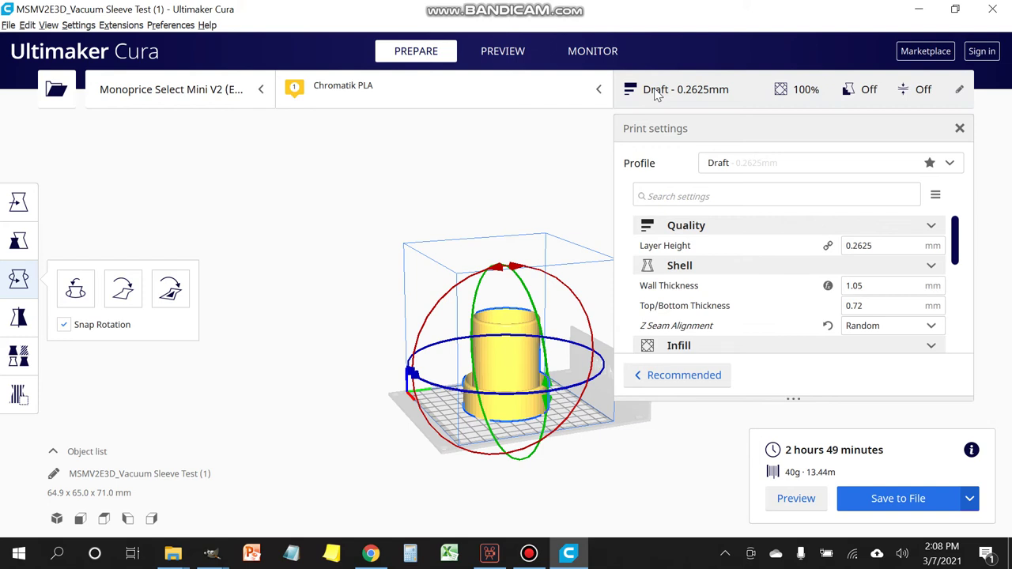
{"action": "left_click", "coordinate": [720, 166]}
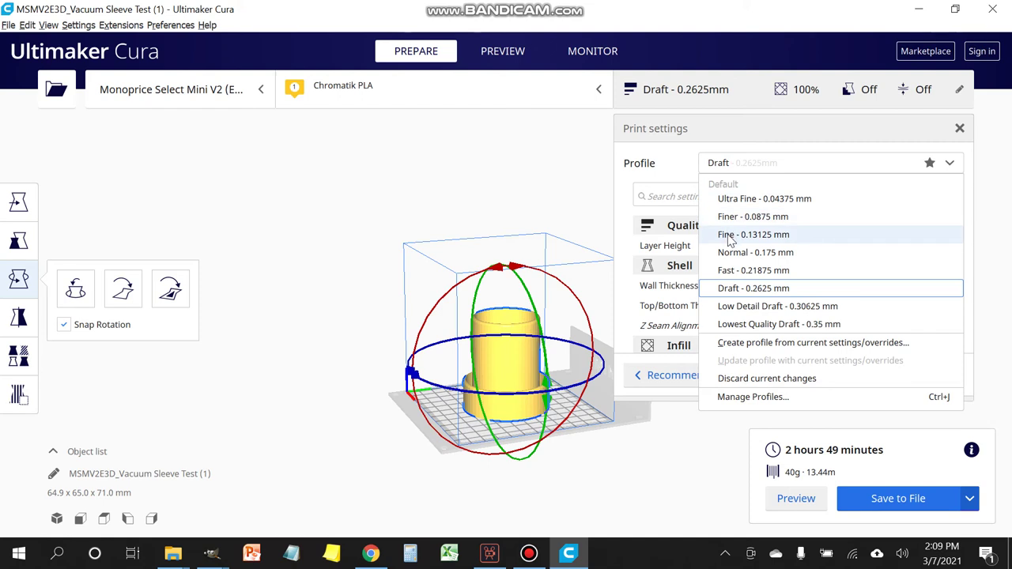
{"action": "left_click", "coordinate": [734, 289]}
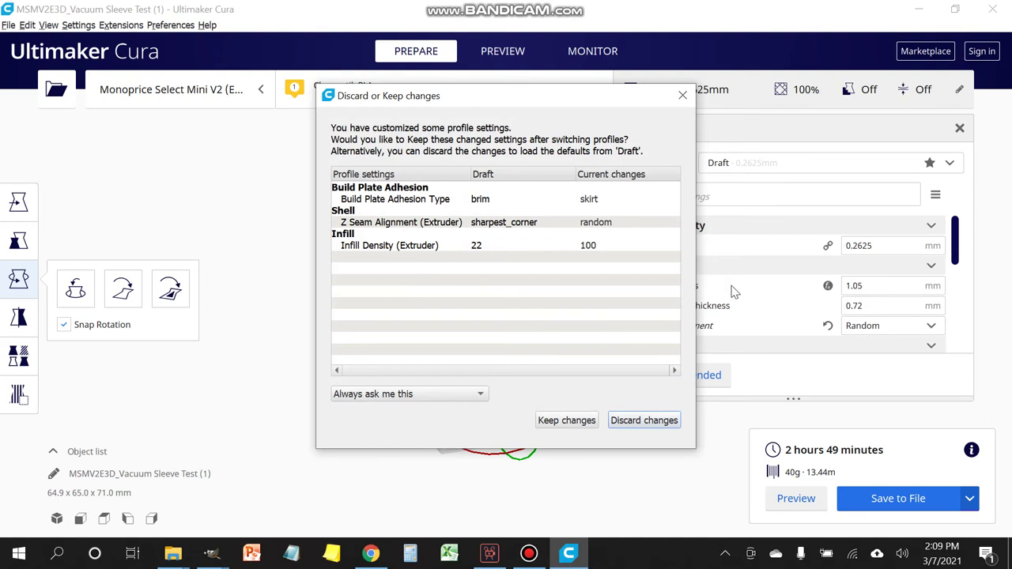
{"action": "left_click", "coordinate": [688, 98]}
Show the sliced layer preview and examine the sleeve's base and surrounding skirt up close.
{"action": "left_click", "coordinate": [513, 53]}
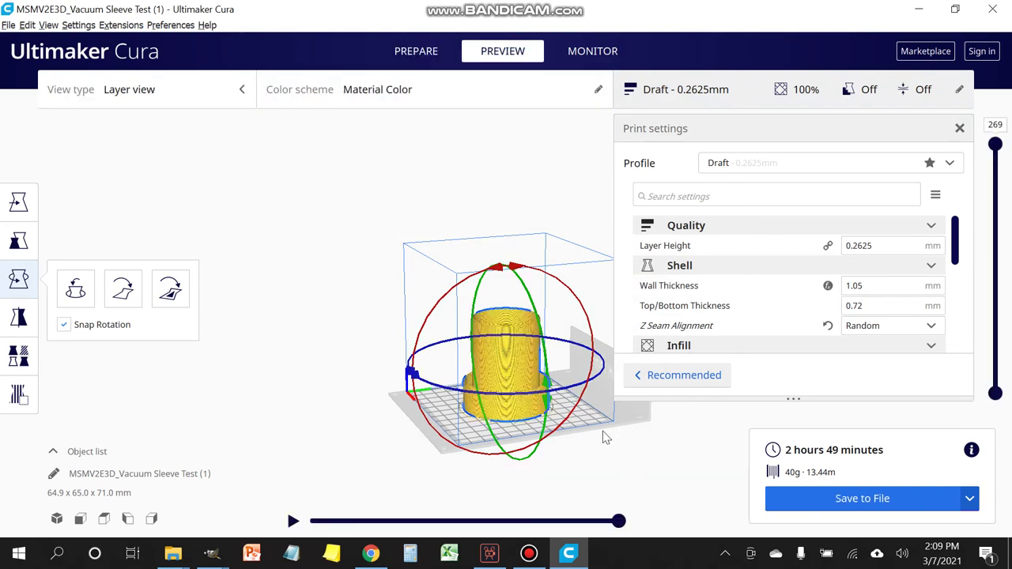
{"action": "scroll", "coordinate": [599, 446], "scroll_direction": "up", "scroll_amount": 5}
{"action": "middle_click_drag", "start_coordinate": [624, 454], "coordinate": [620, 385]}
{"action": "scroll", "coordinate": [618, 385], "scroll_direction": "up", "scroll_amount": 3}
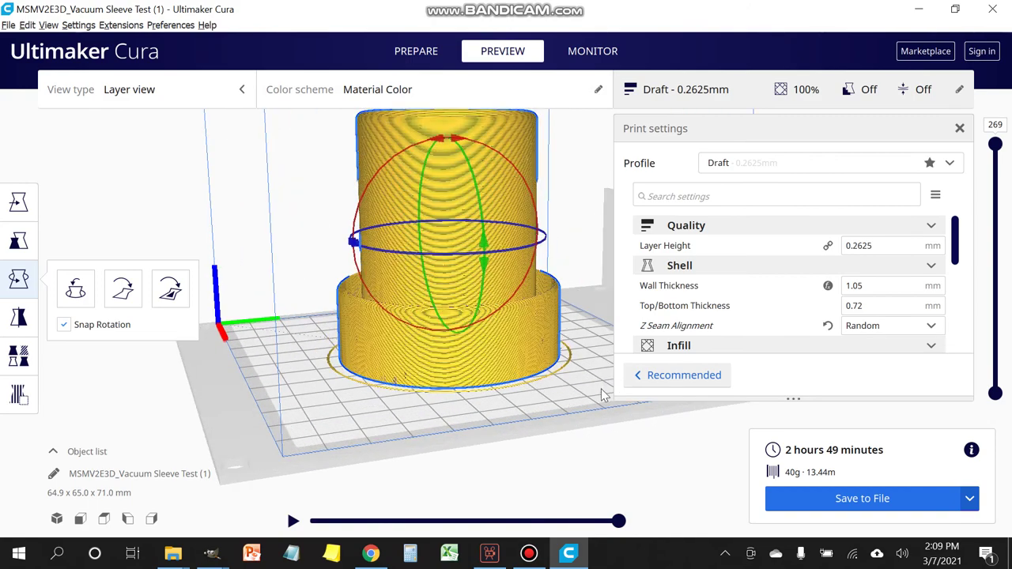
{"action": "scroll", "coordinate": [585, 407], "scroll_direction": "up", "scroll_amount": 5}
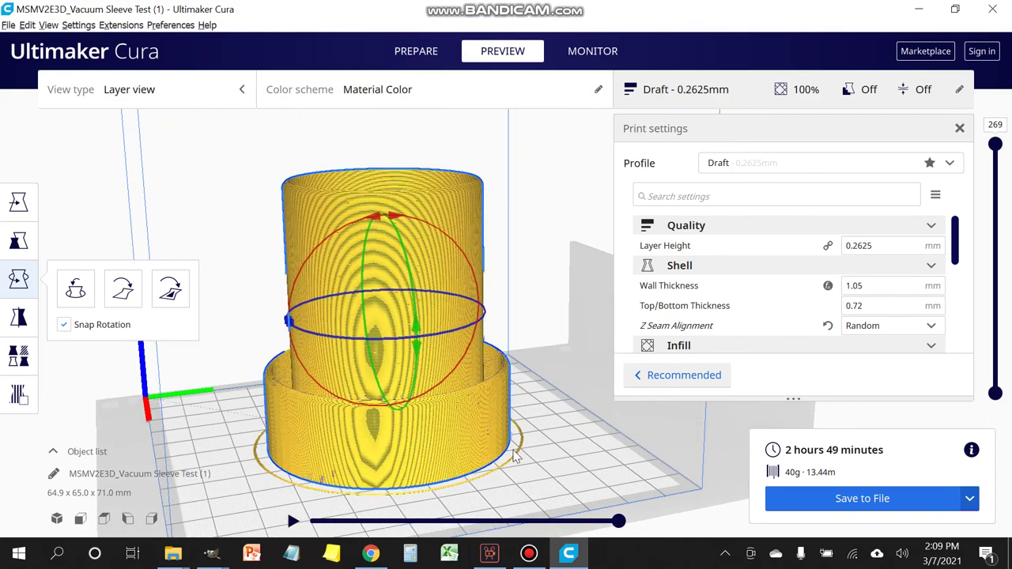
{"action": "middle_click_drag", "start_coordinate": [551, 435], "coordinate": [537, 412]}
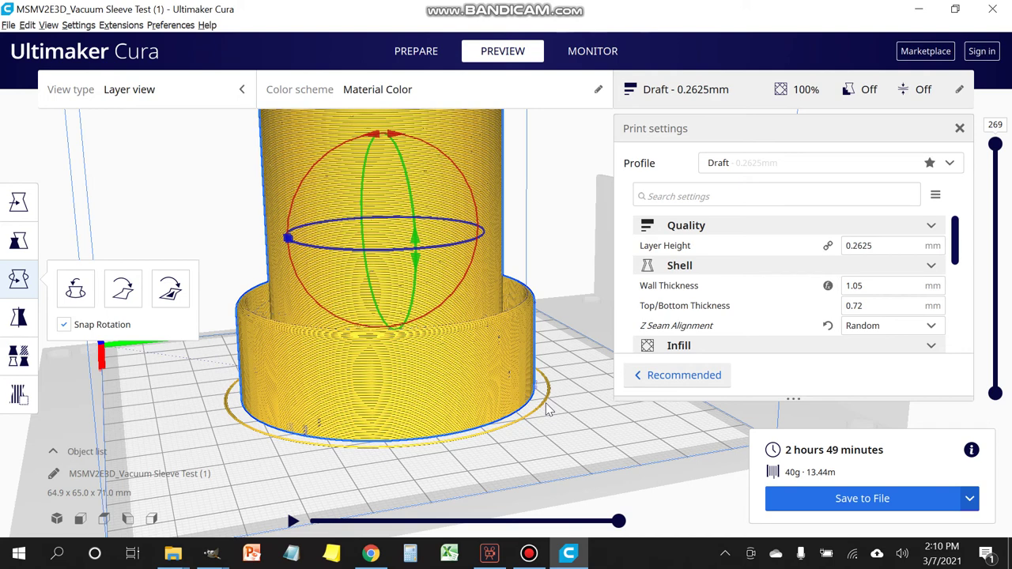
Try Brim and Raft as the build plate adhesion type to compare them in the layer preview.
{"action": "left_click_drag", "start_coordinate": [957, 251], "coordinate": [980, 347]}
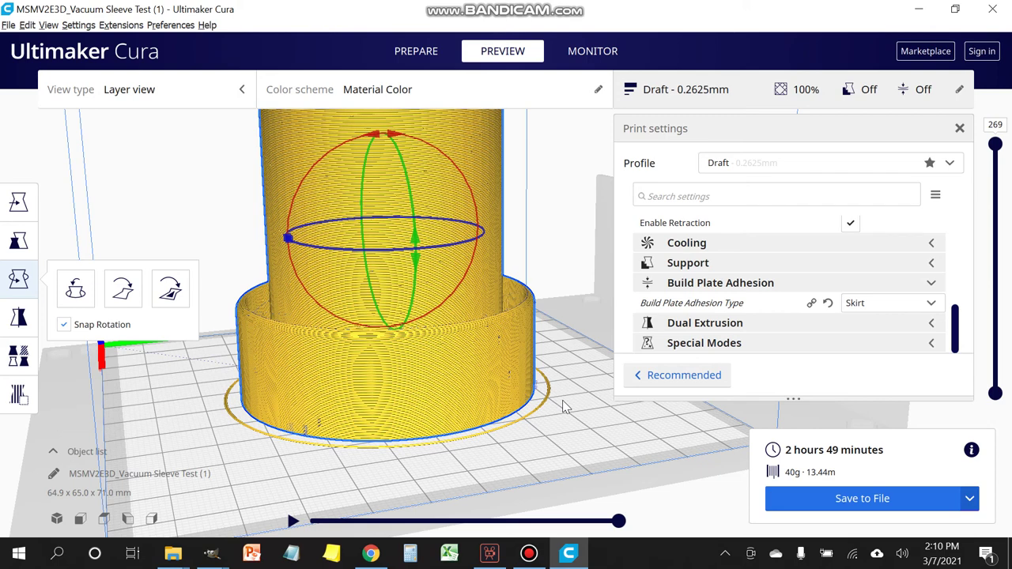
{"action": "left_click", "coordinate": [933, 304]}
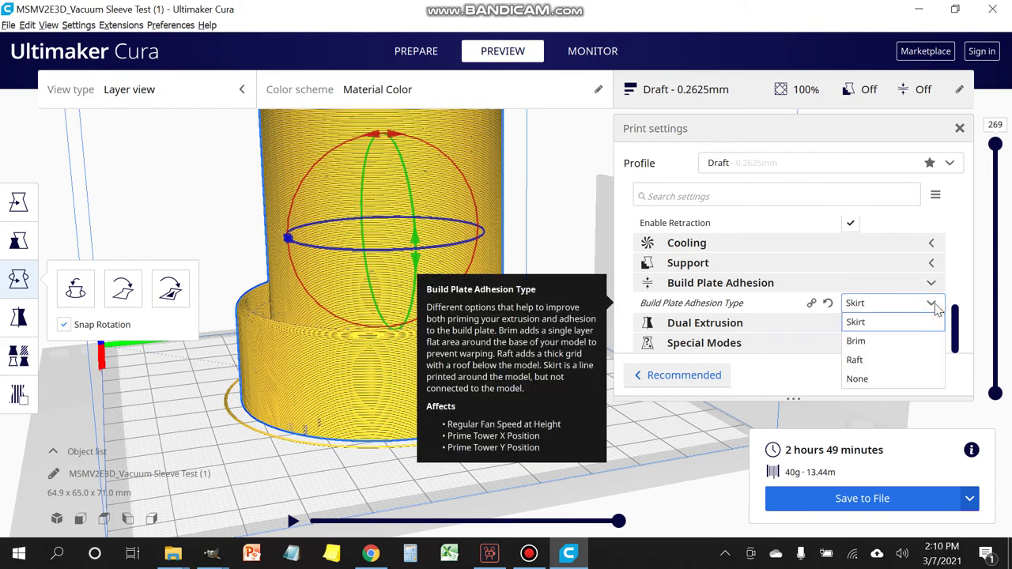
{"action": "left_click", "coordinate": [904, 344]}
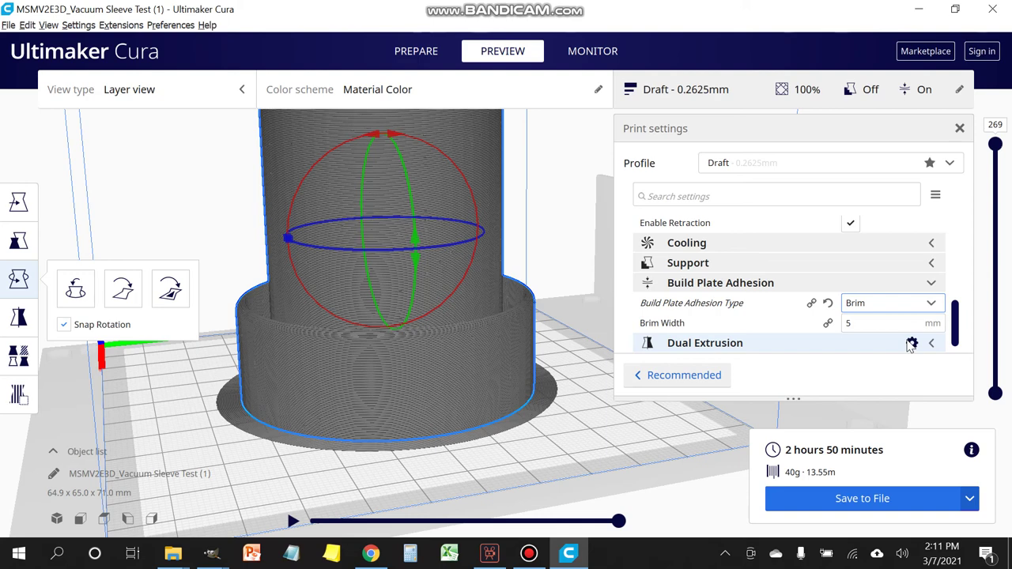
{"action": "left_click", "coordinate": [876, 304]}
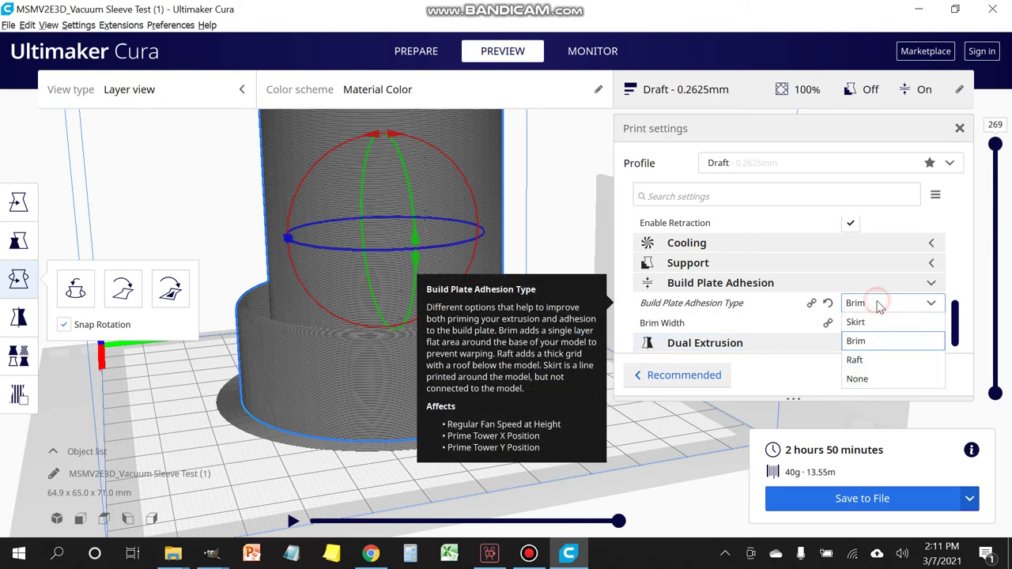
{"action": "left_click", "coordinate": [875, 364]}
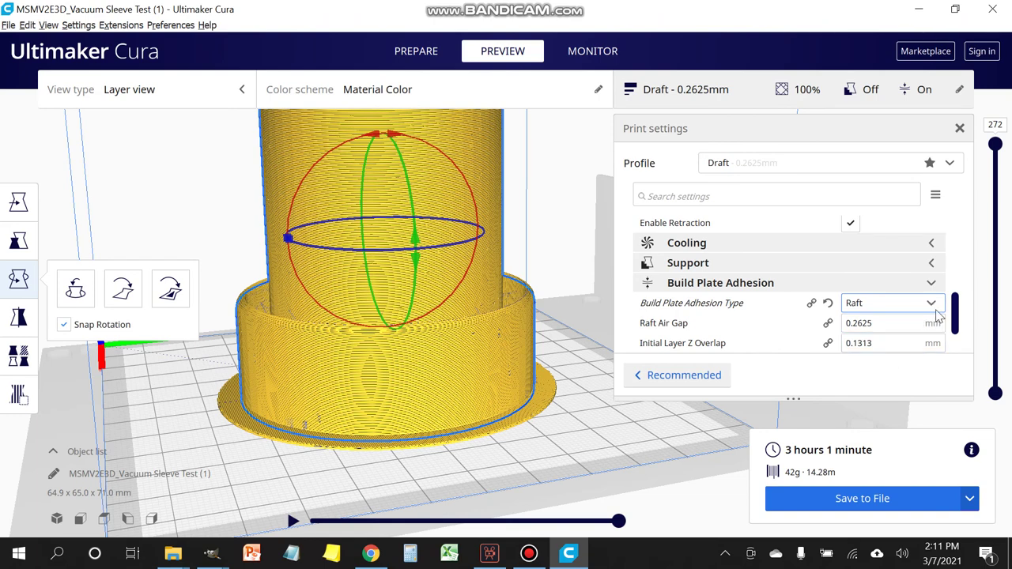
Try the build plate adhesion type None and return the setting to Skirt.
{"action": "left_click", "coordinate": [936, 309]}
{"action": "left_click", "coordinate": [887, 381]}
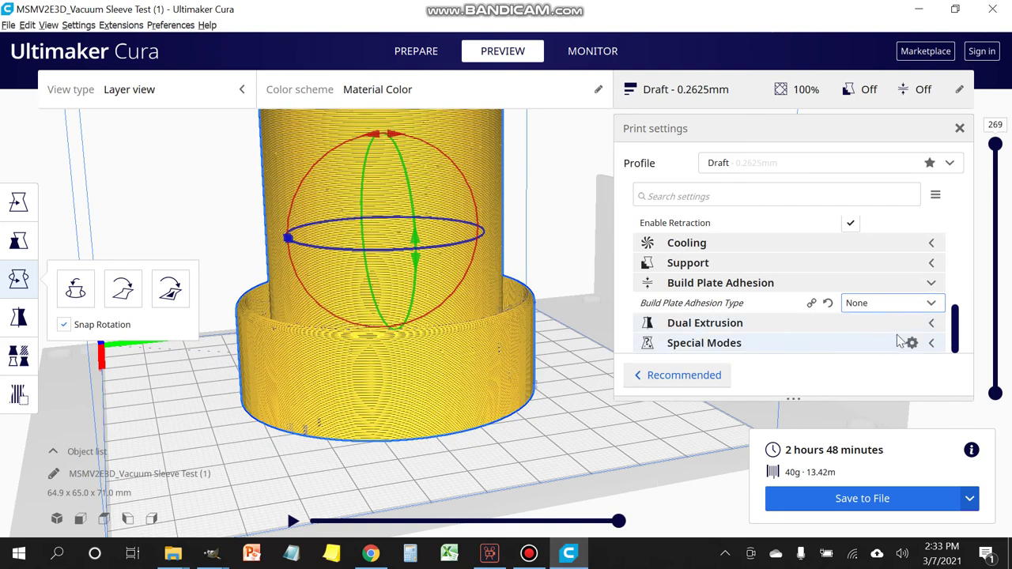
{"action": "left_click", "coordinate": [921, 307]}
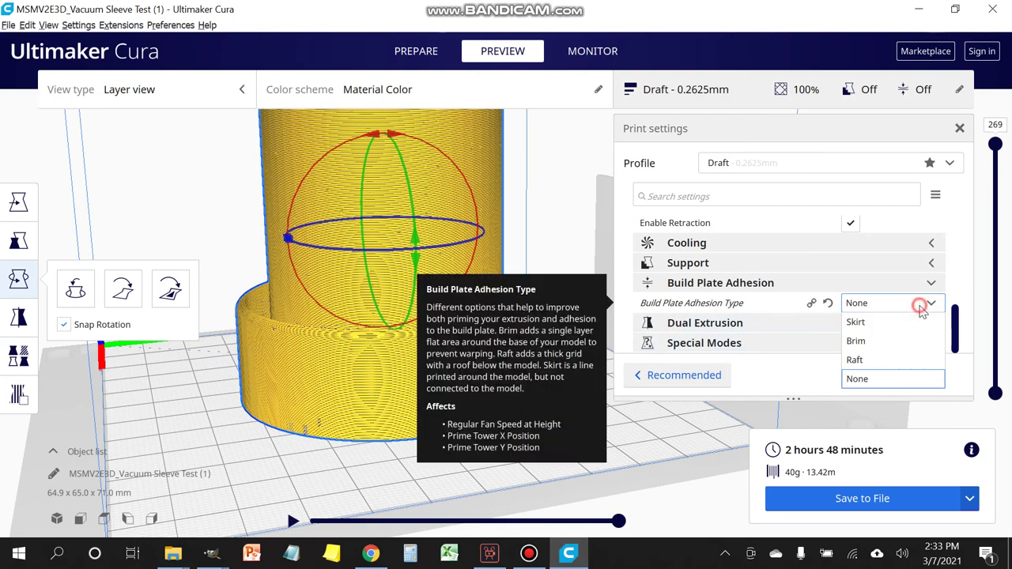
{"action": "left_click", "coordinate": [894, 381]}
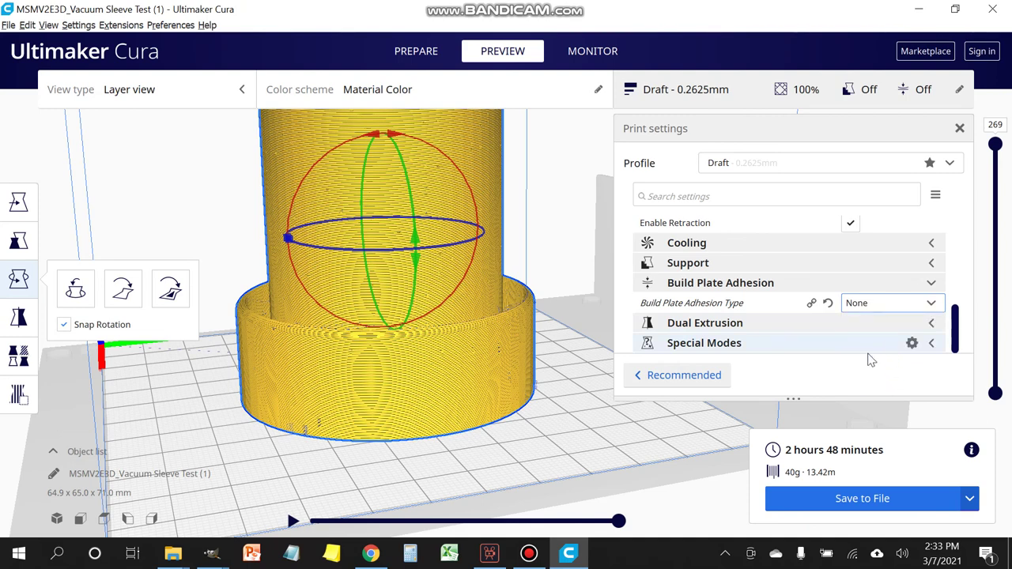
{"action": "left_click", "coordinate": [884, 304]}
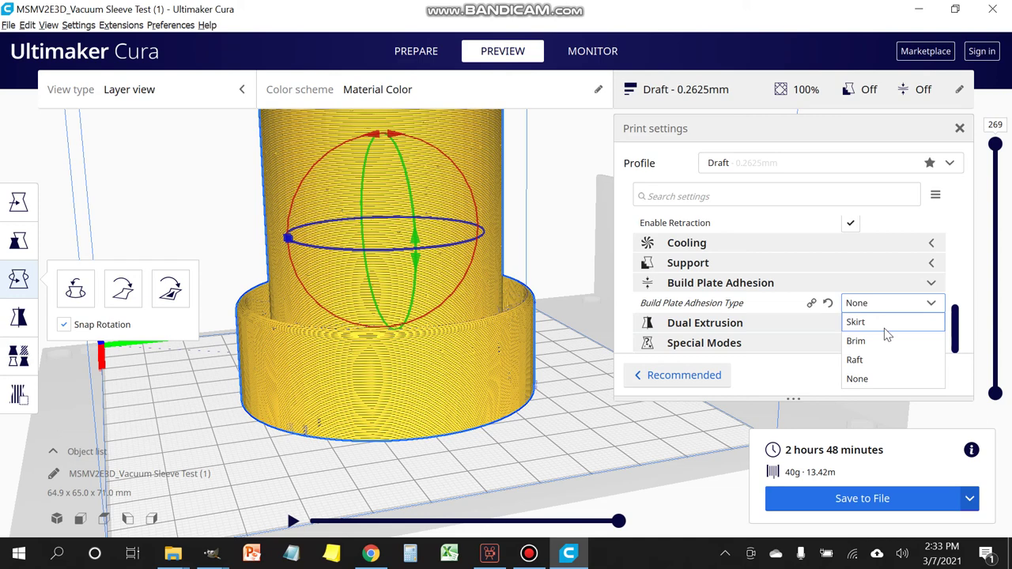
{"action": "left_click", "coordinate": [884, 325]}
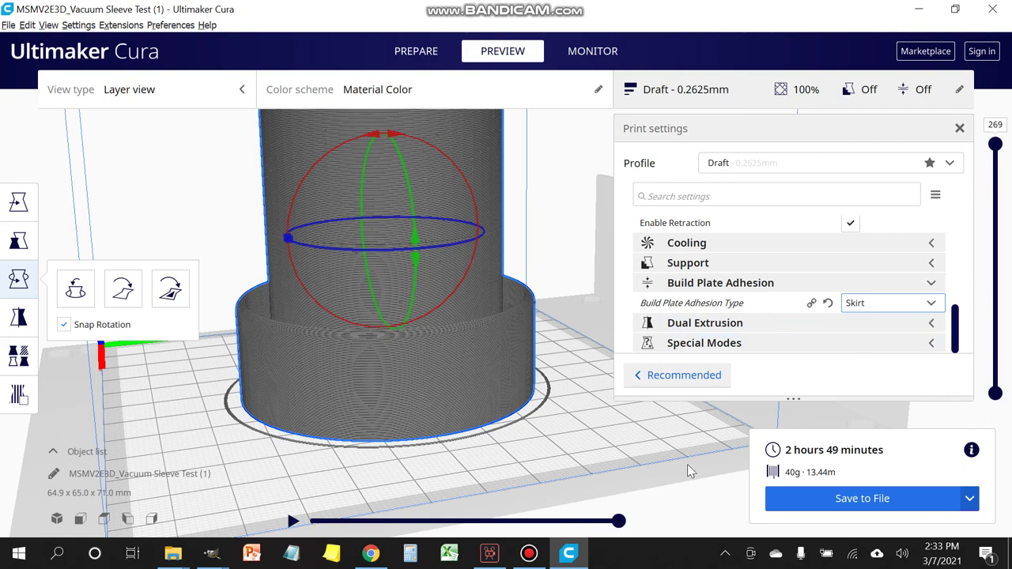
Save the sliced G-code to Downloads as MSMV2E3D_Vacuum Sleeve Test.gcode, overwriting the existing file.
{"action": "left_click", "coordinate": [848, 504]}
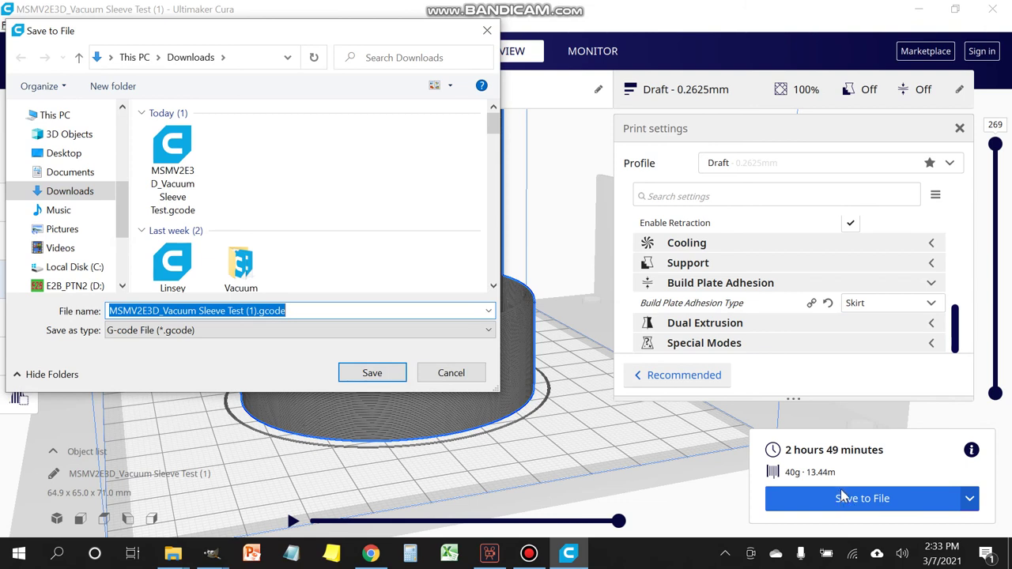
{"action": "mouse_move", "coordinate": [175, 199]}
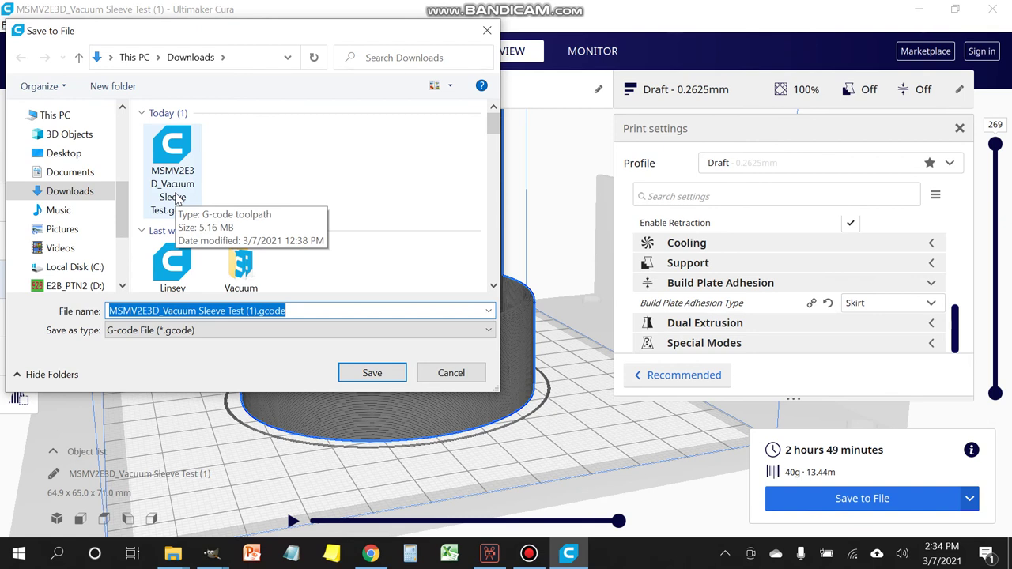
{"action": "left_click", "coordinate": [175, 200]}
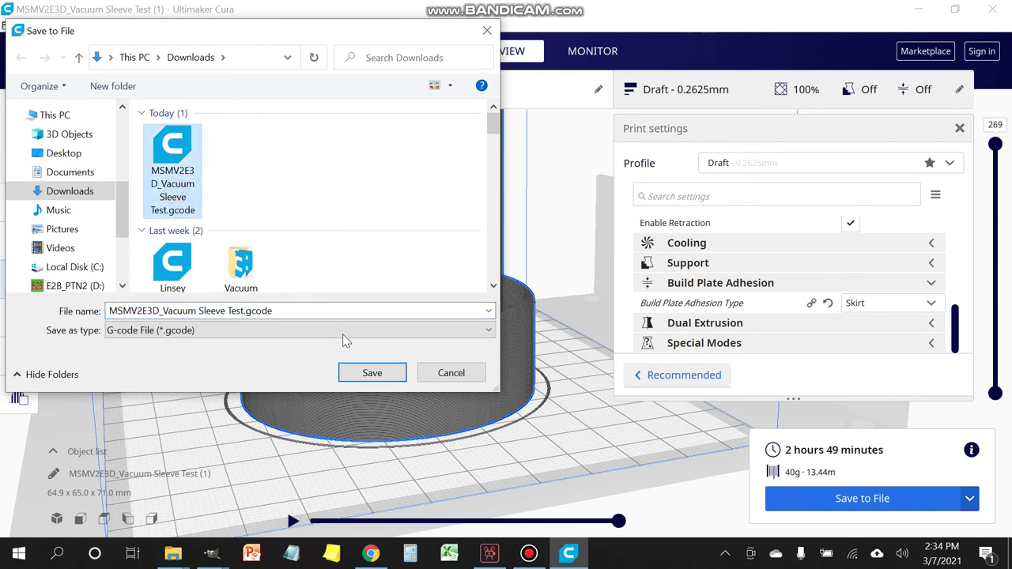
{"action": "left_click", "coordinate": [373, 376]}
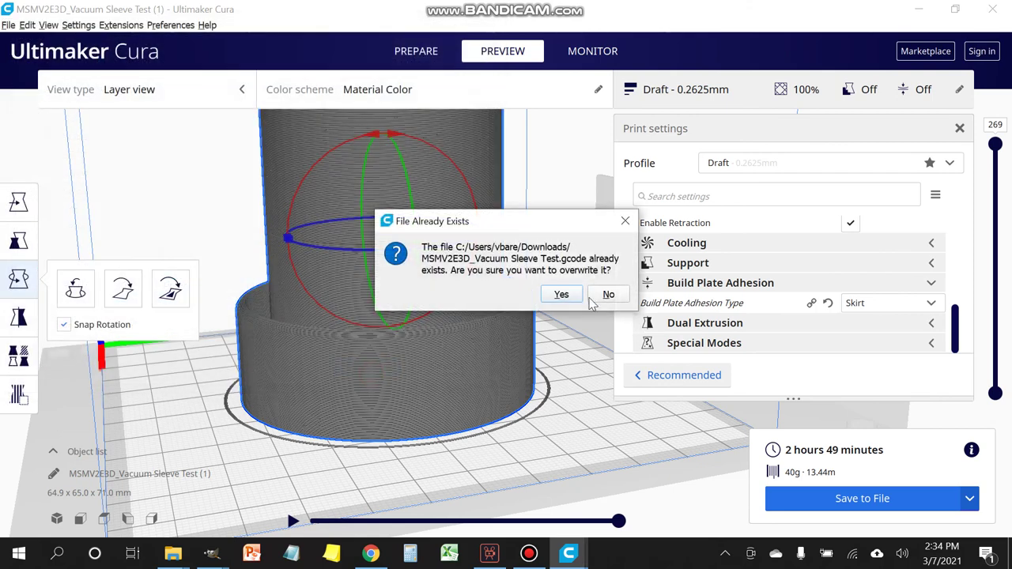
{"action": "left_click", "coordinate": [562, 294]}
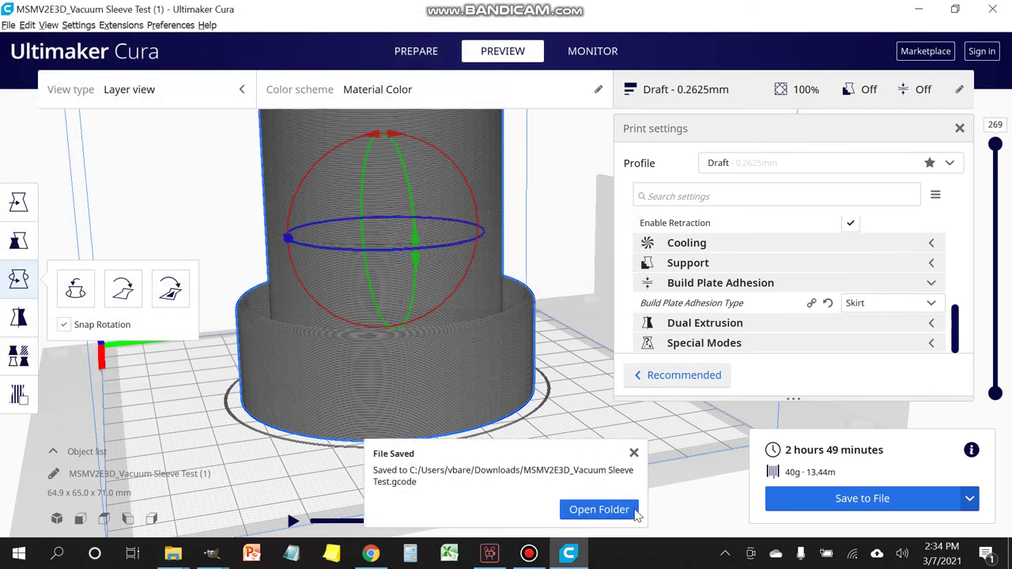
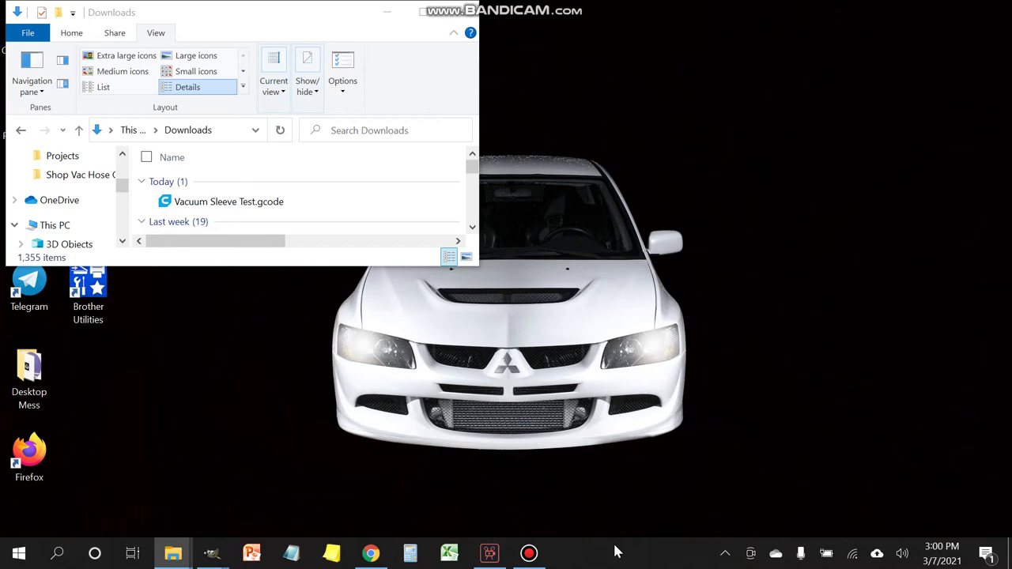
Arrange the USB Drive (M:) window beside Downloads and copy Vacuum Sleeve Test.gcode onto the drive.
{"action": "left_click_drag", "start_coordinate": [360, 61], "coordinate": [799, 24]}
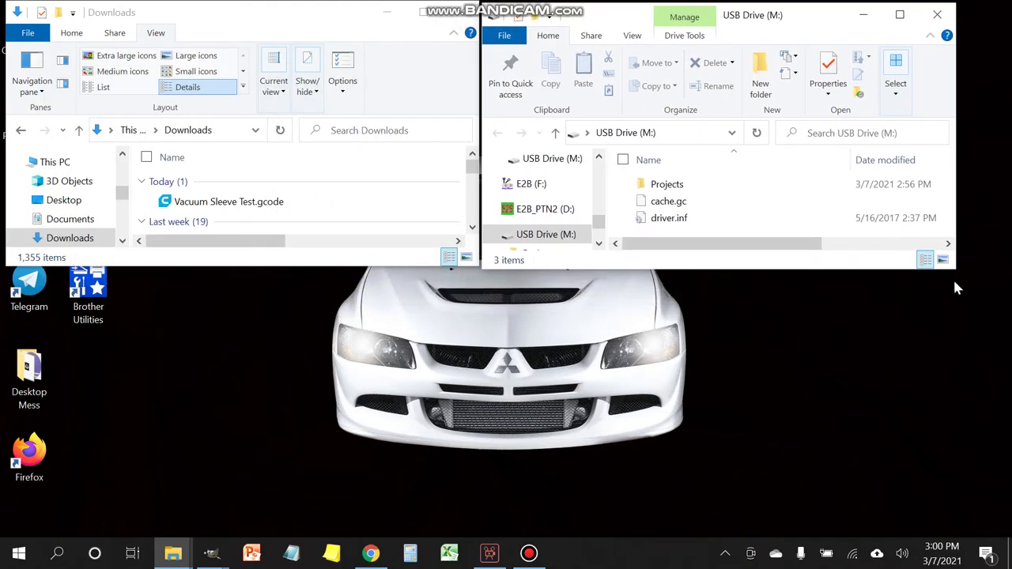
{"action": "left_click_drag", "start_coordinate": [961, 286], "coordinate": [976, 420]}
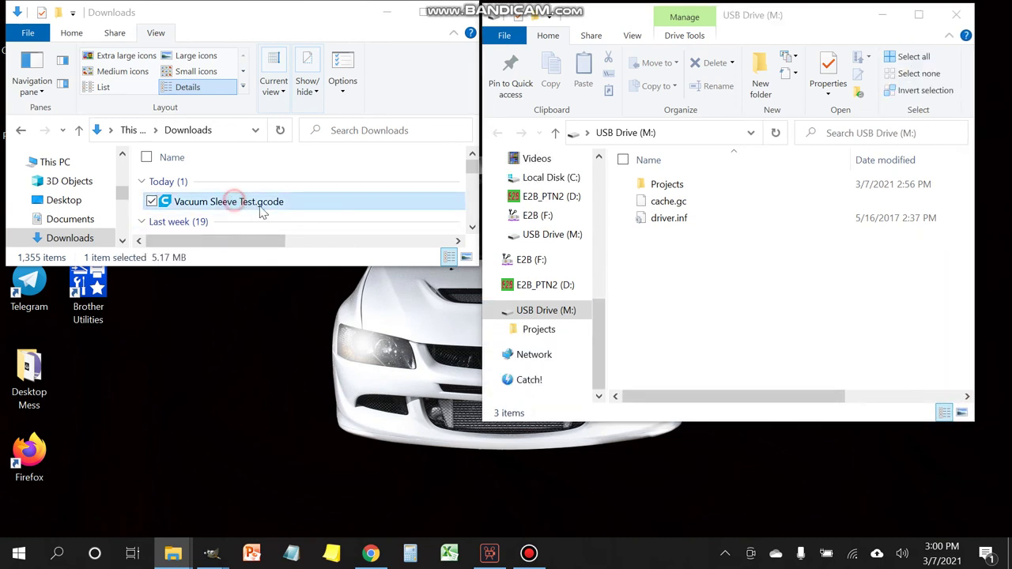
{"action": "left_click_drag", "start_coordinate": [533, 271], "coordinate": [665, 306]}
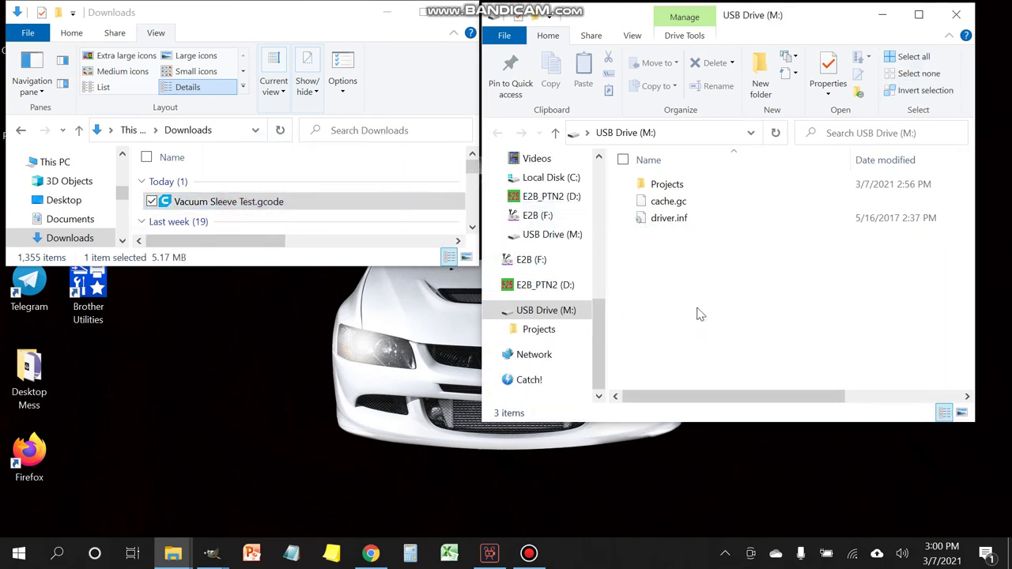